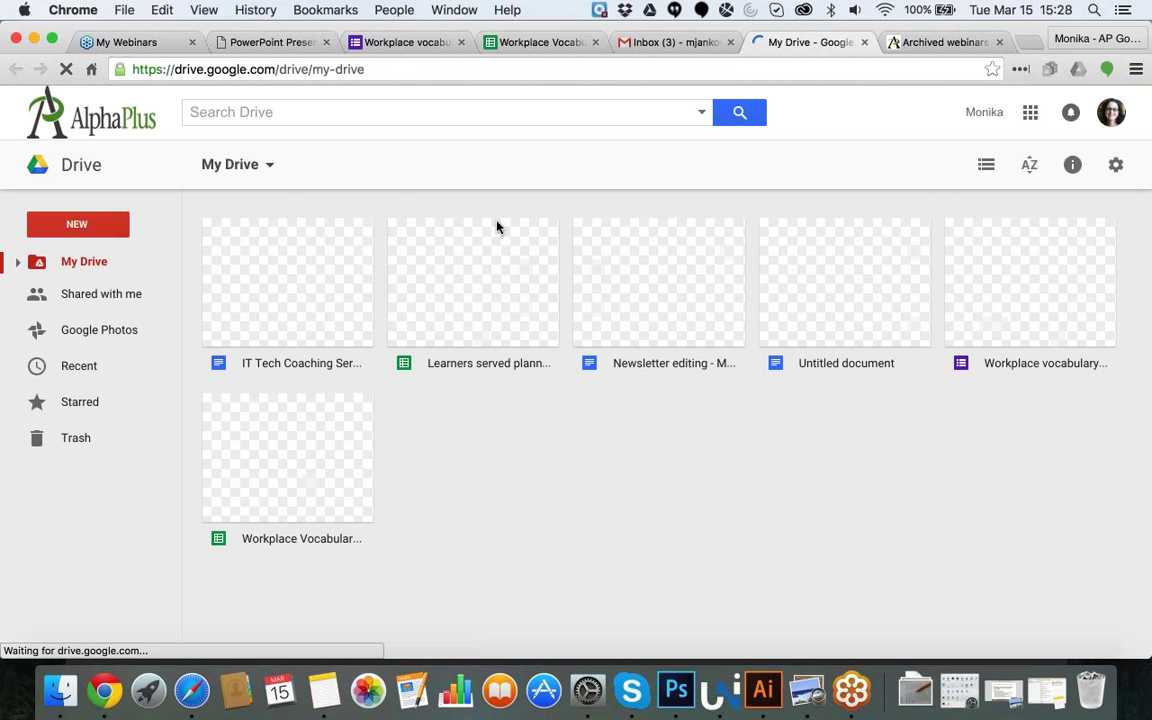
Step: Create a blank Google Form from Google Drive's New > More menu
{"action": "left_click", "coordinate": [104, 226]}
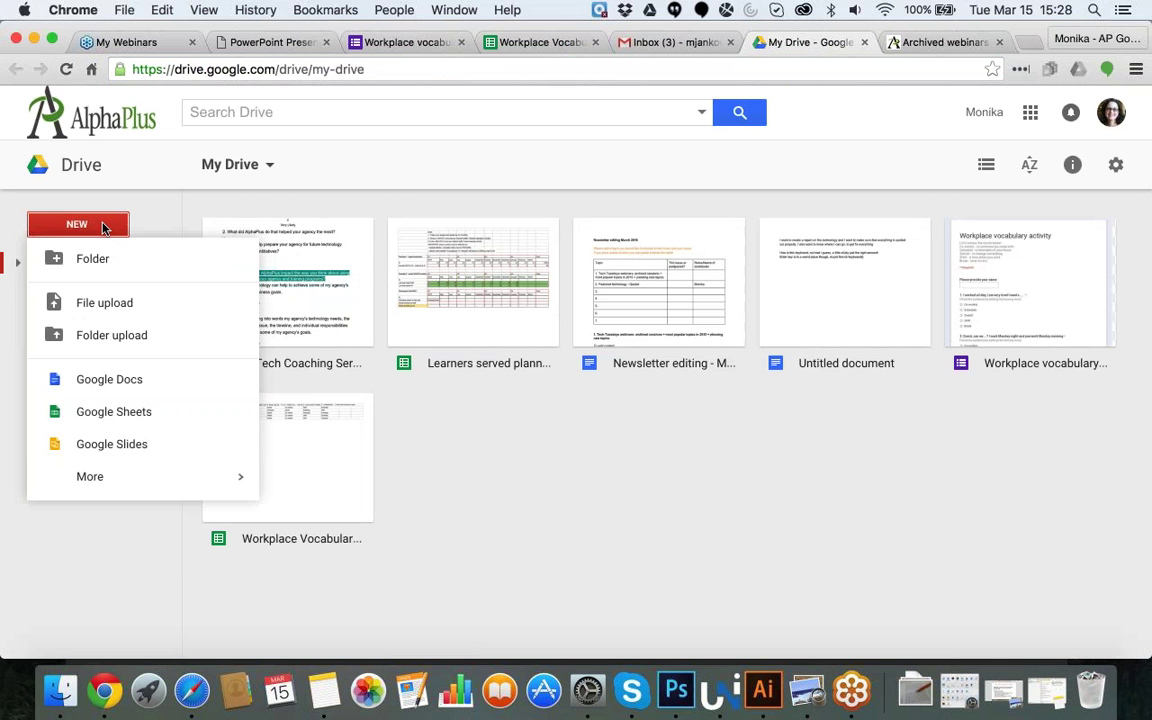
{"action": "left_click", "coordinate": [200, 444]}
{"action": "mouse_move", "coordinate": [224, 484]}
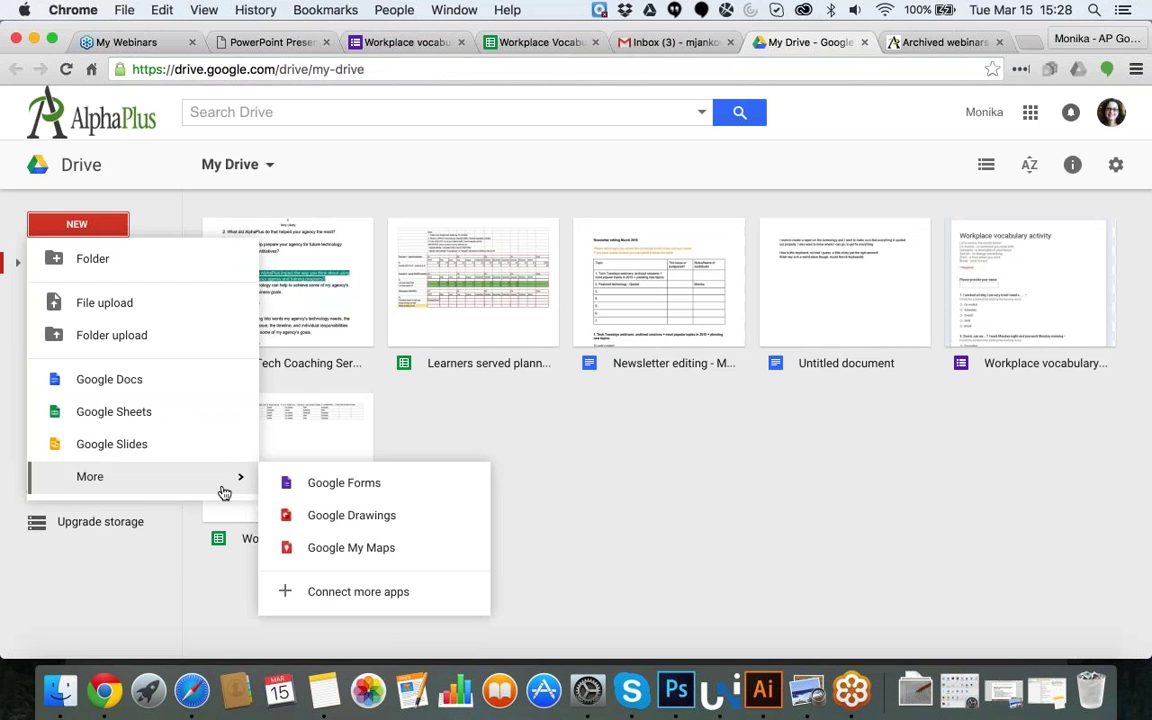
{"action": "left_click", "coordinate": [310, 489]}
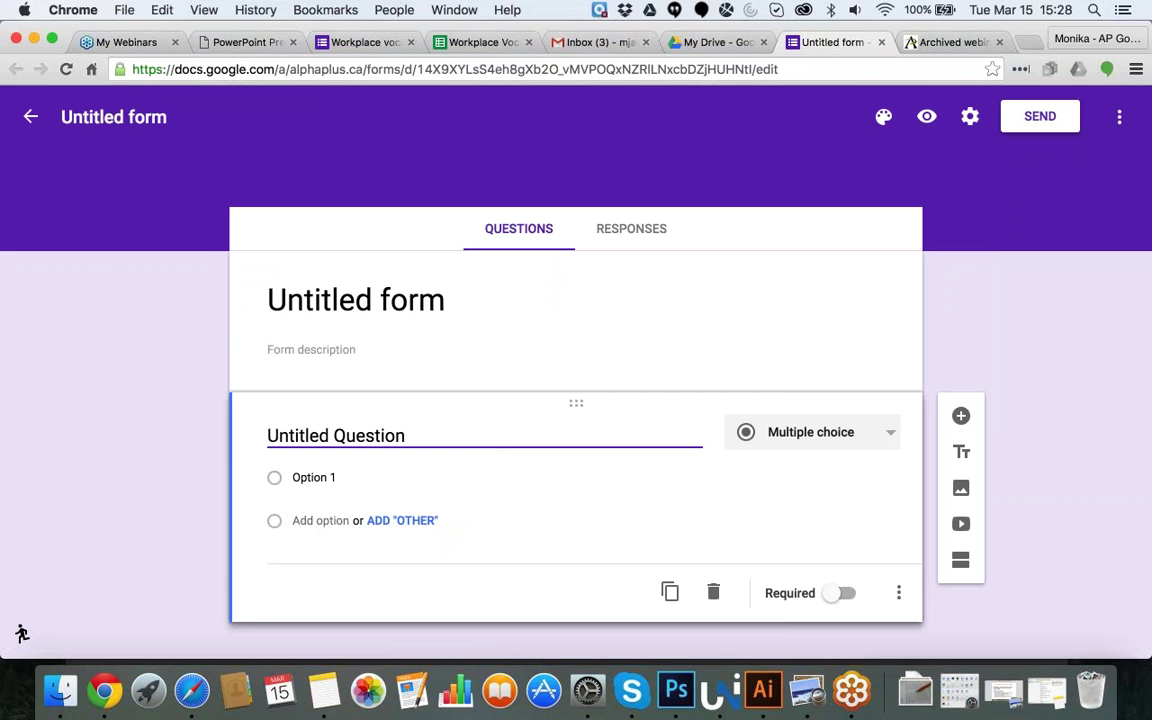
Step: Title the form 'Testing form' with the description 'info about months'
{"action": "left_click", "coordinate": [390, 302]}
{"action": "type", "text": "T"}
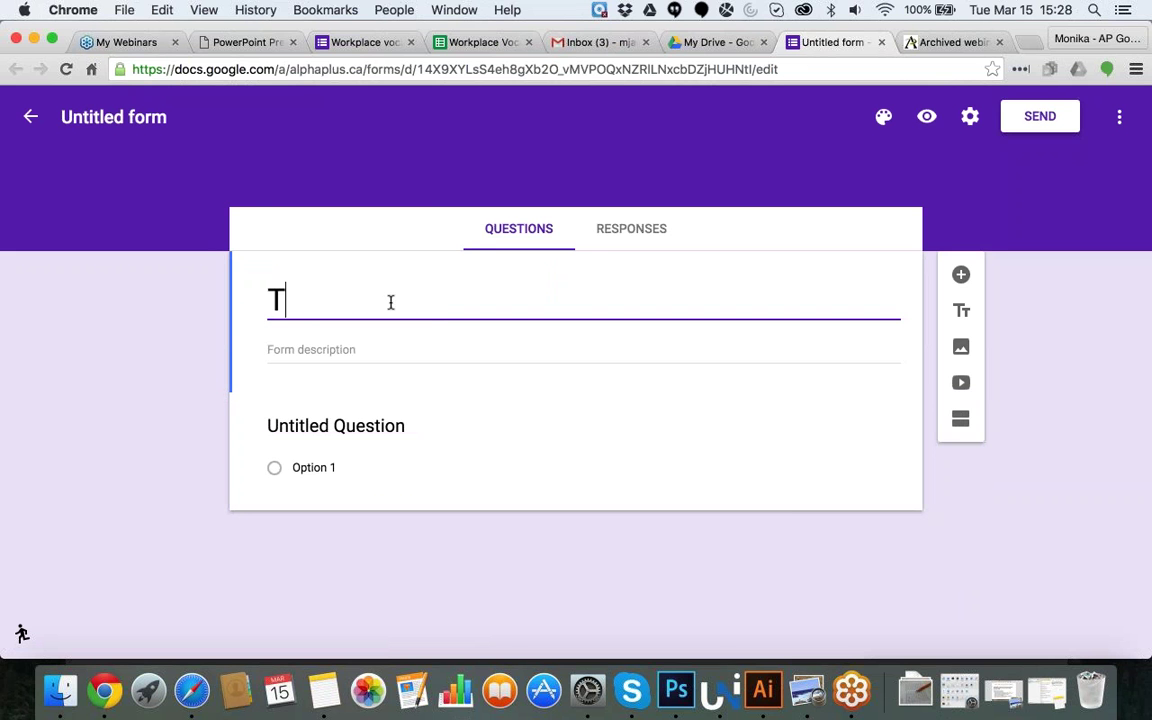
{"action": "type", "text": "esting form"}
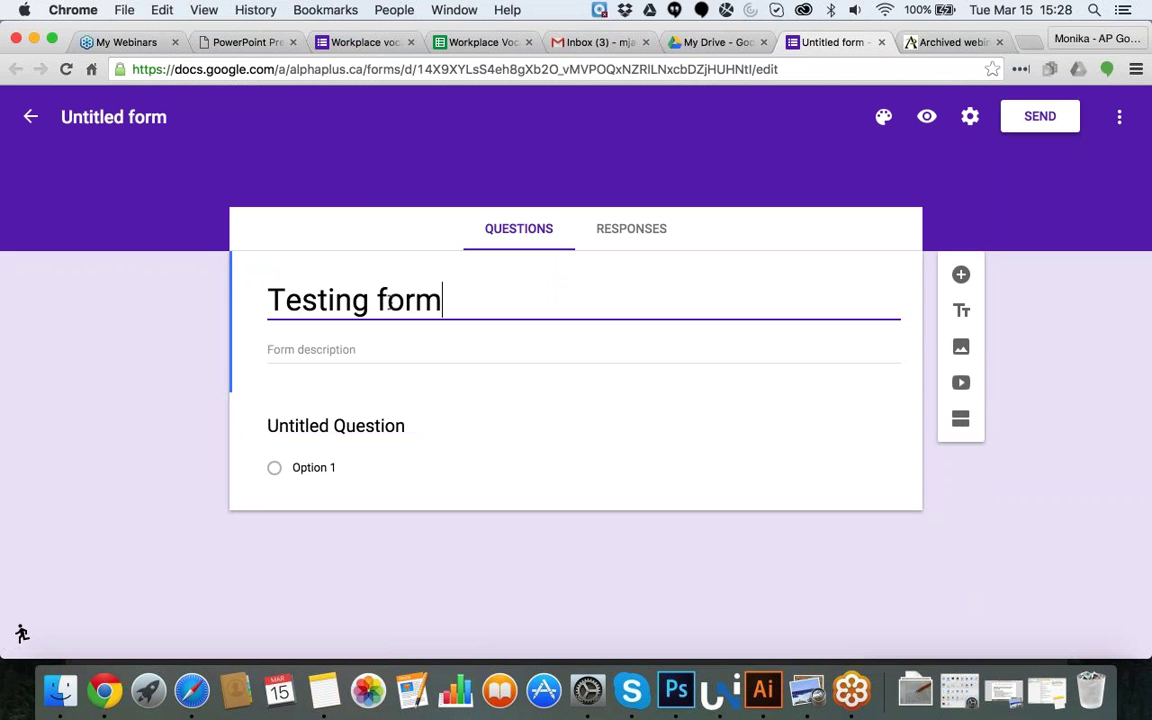
{"action": "left_click", "coordinate": [300, 352]}
{"action": "type", "text": "info a"}
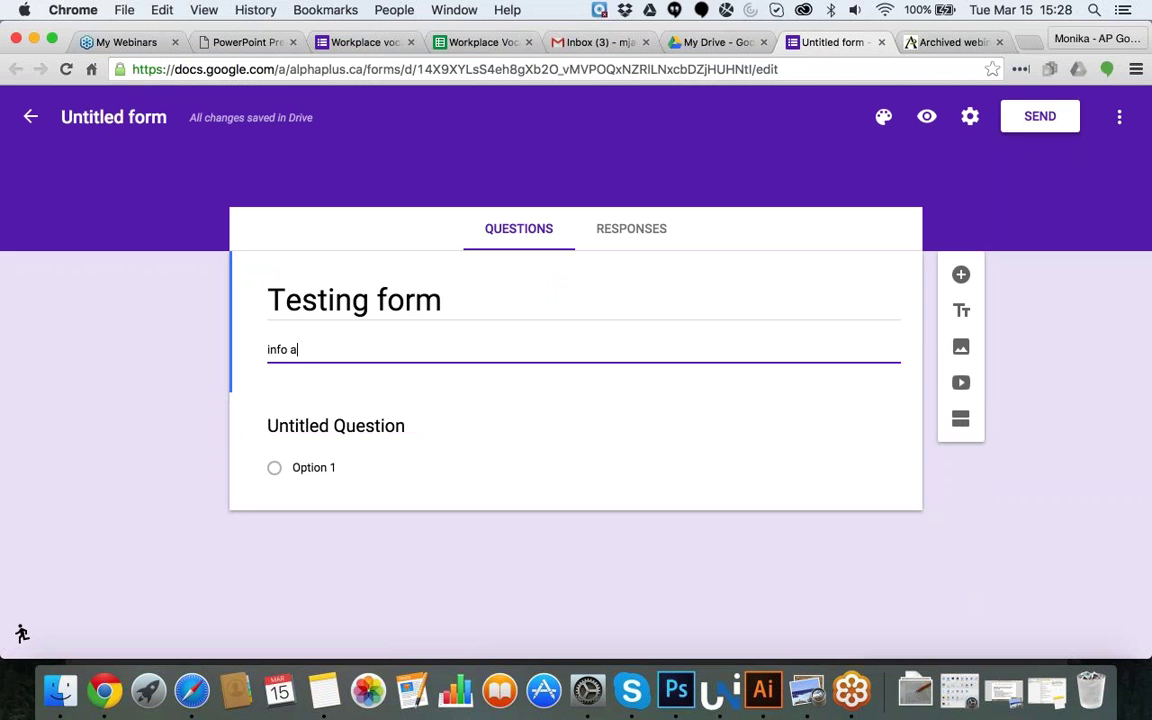
{"action": "type", "text": "bout months"}
{"action": "left_click", "coordinate": [336, 427]}
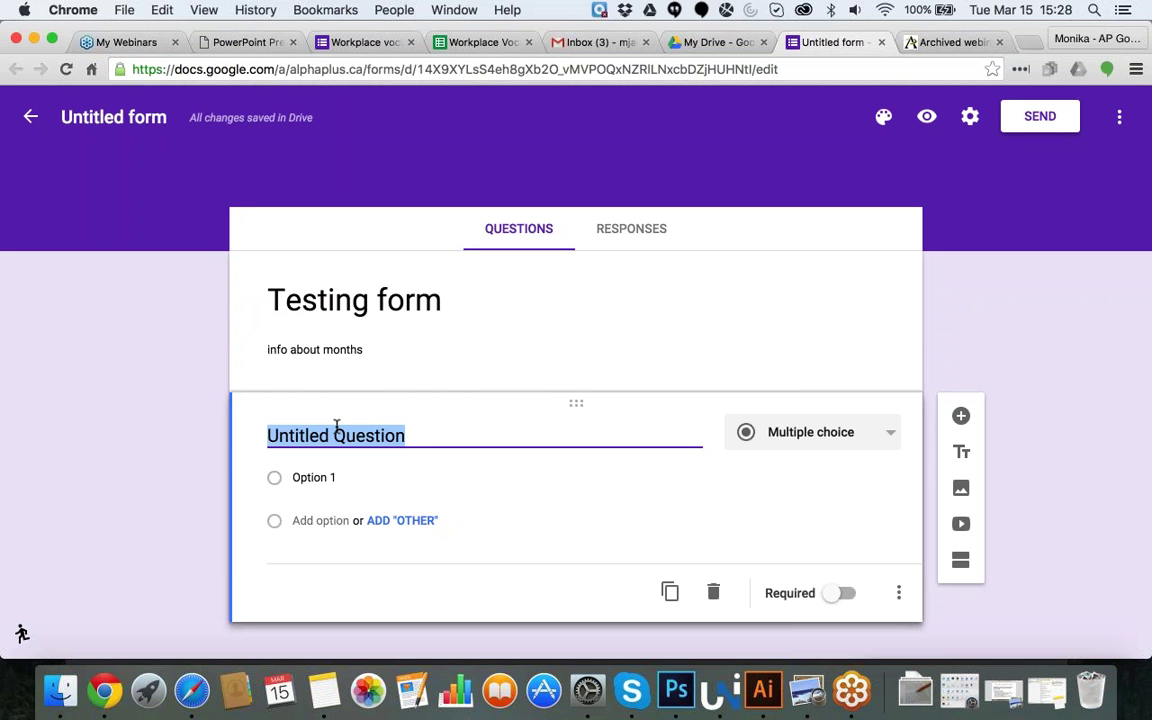
Step: Title the first question 'March is a 3rd month of the year'
{"action": "type", "text": "March is"}
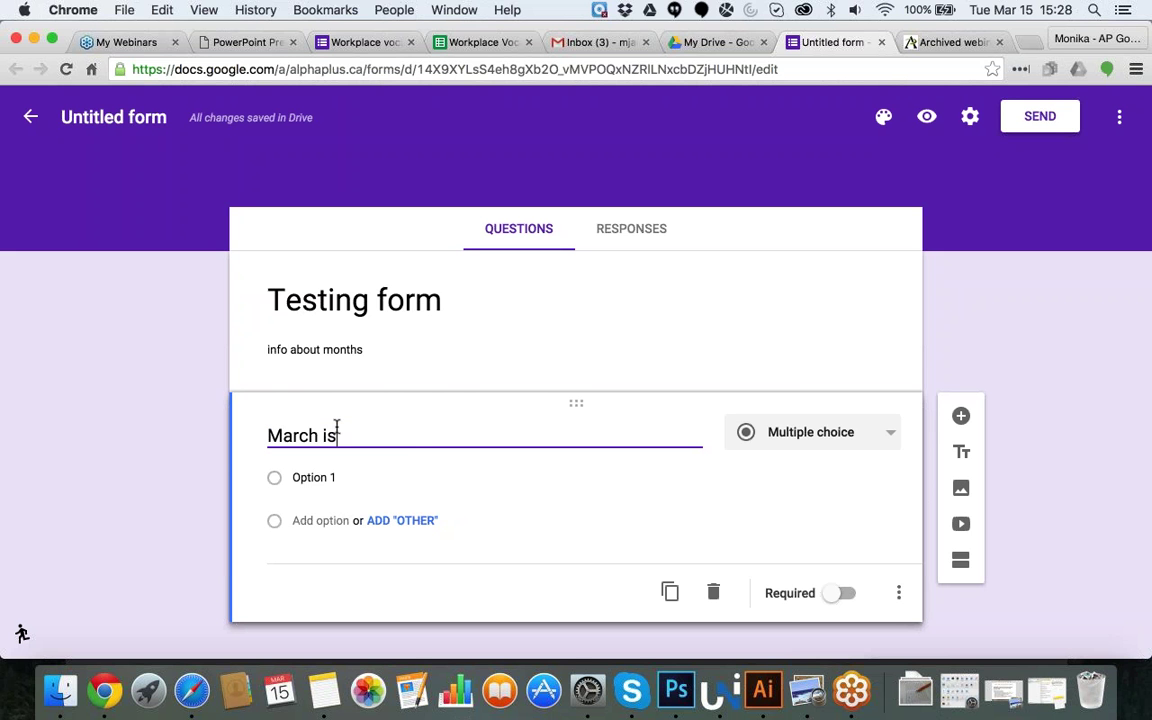
{"action": "type", "text": " a 3rf"}
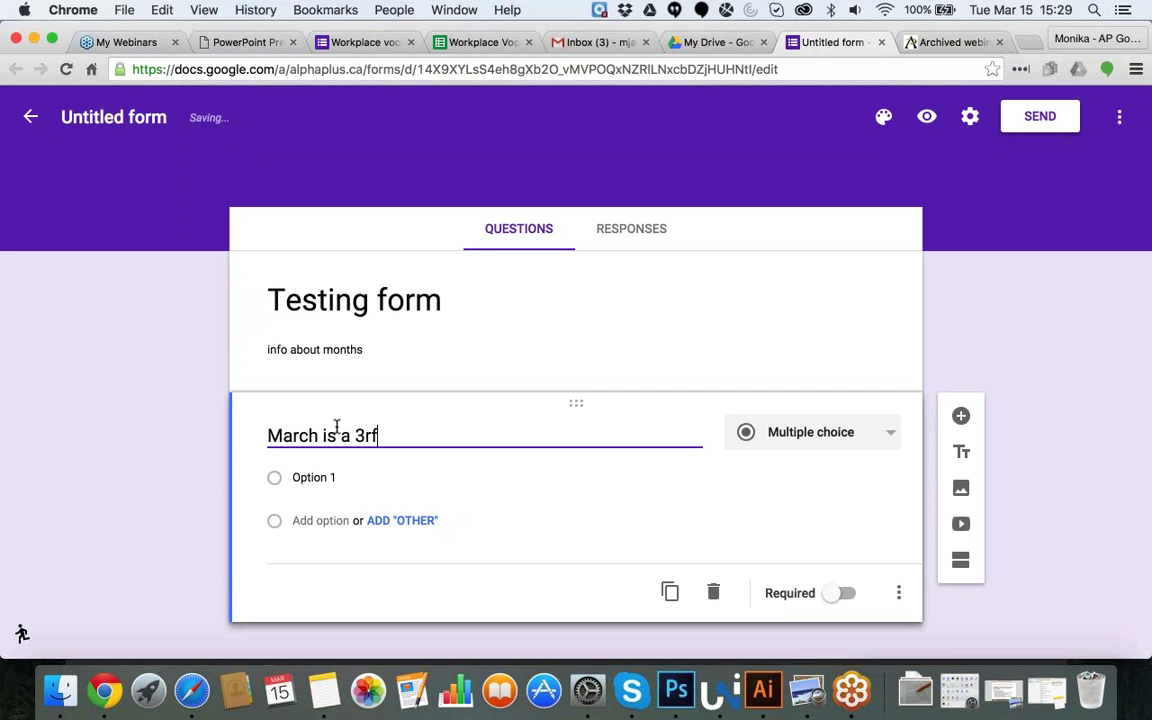
{"action": "key", "text": "BackSpace"}
{"action": "type", "text": "d mont"}
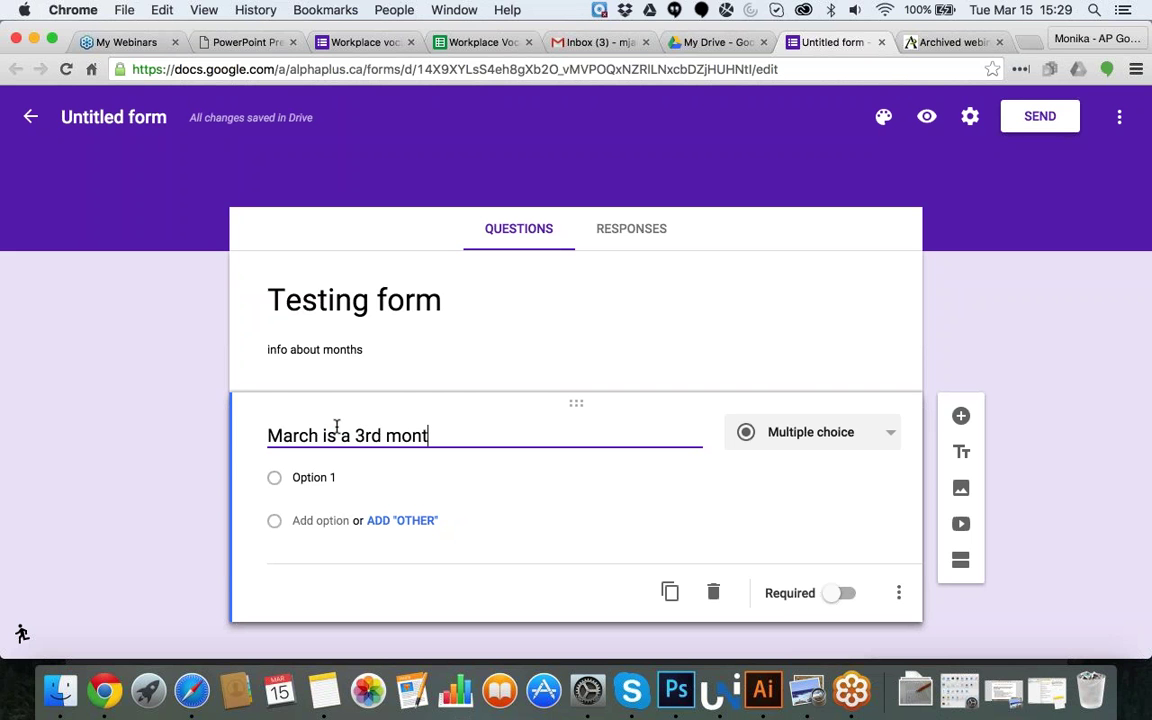
{"action": "type", "text": "h of the years"}
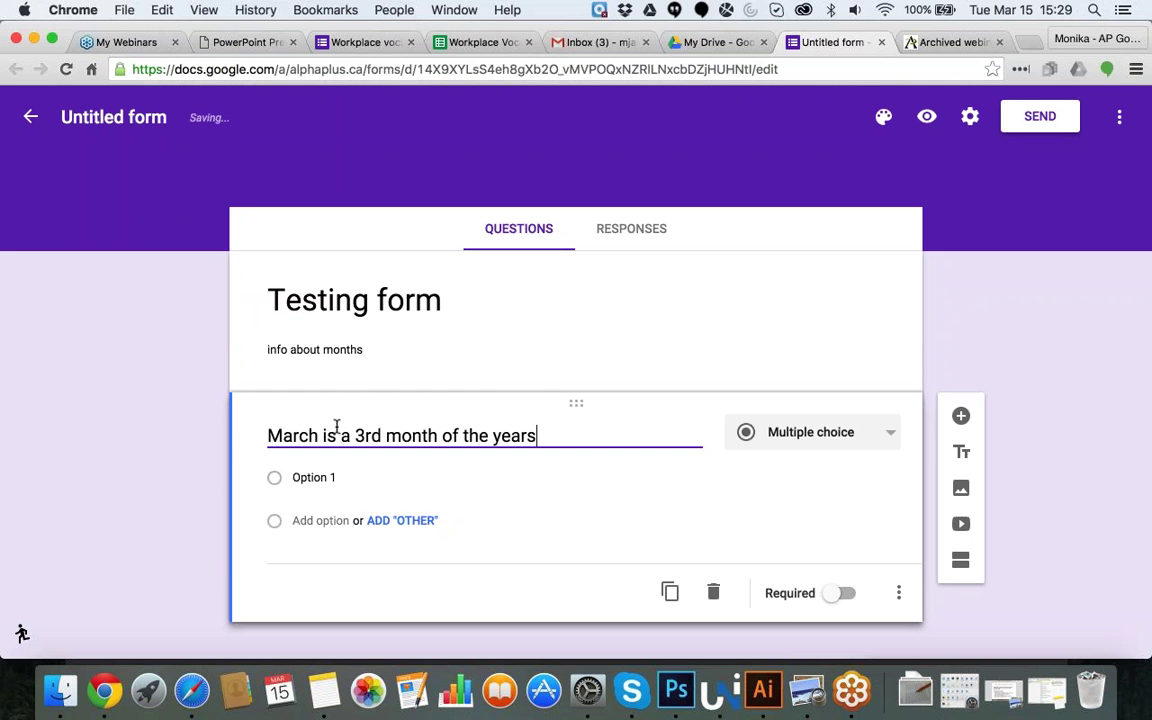
{"action": "key", "text": "BackSpace"}
Step: Give the question the choices Yes and No and mark it required
{"action": "left_click", "coordinate": [303, 477]}
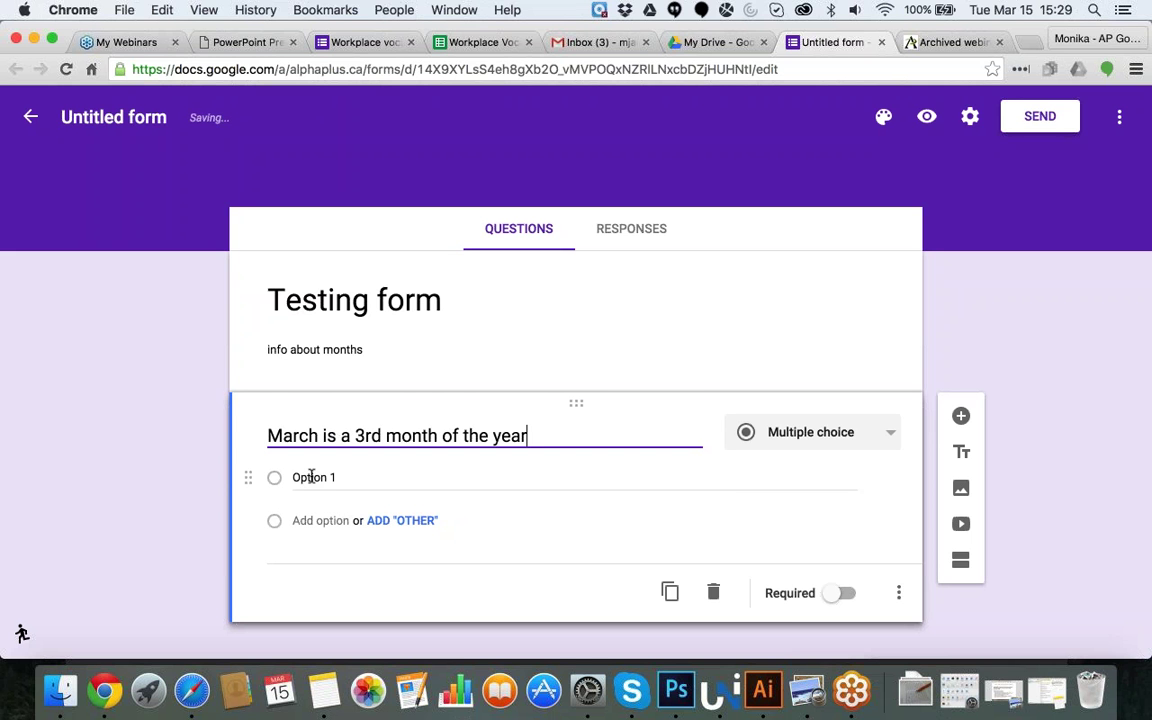
{"action": "type", "text": "Yes"}
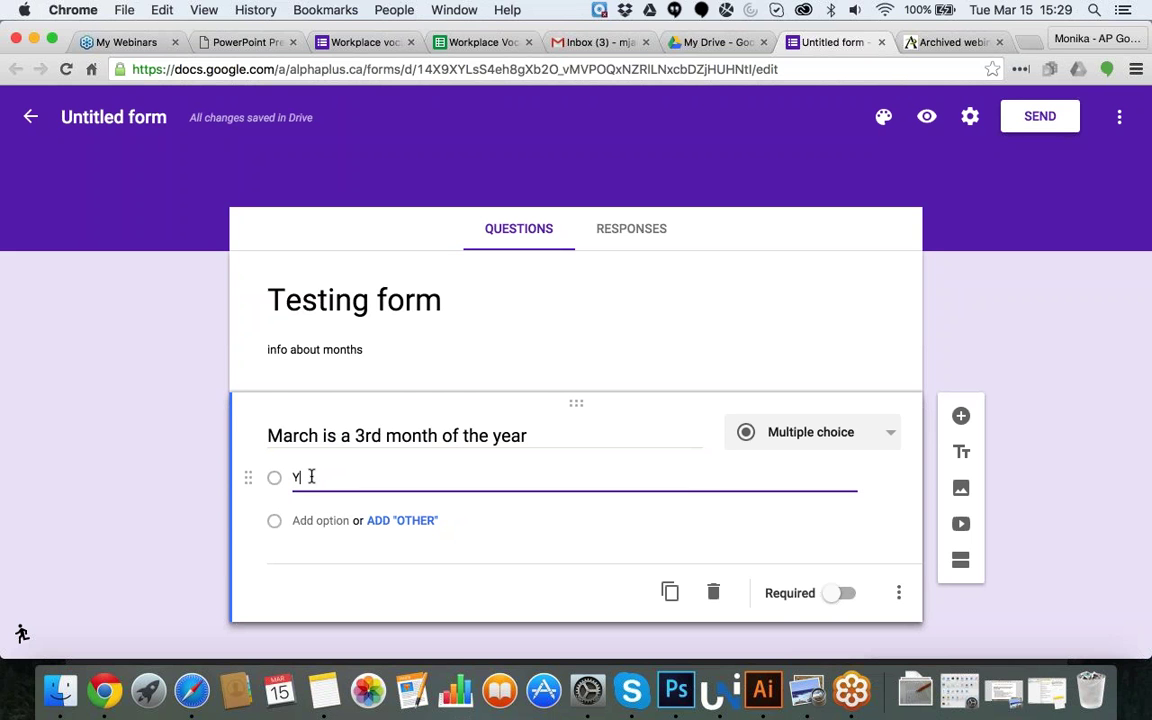
{"action": "left_click", "coordinate": [288, 522]}
{"action": "type", "text": "No"}
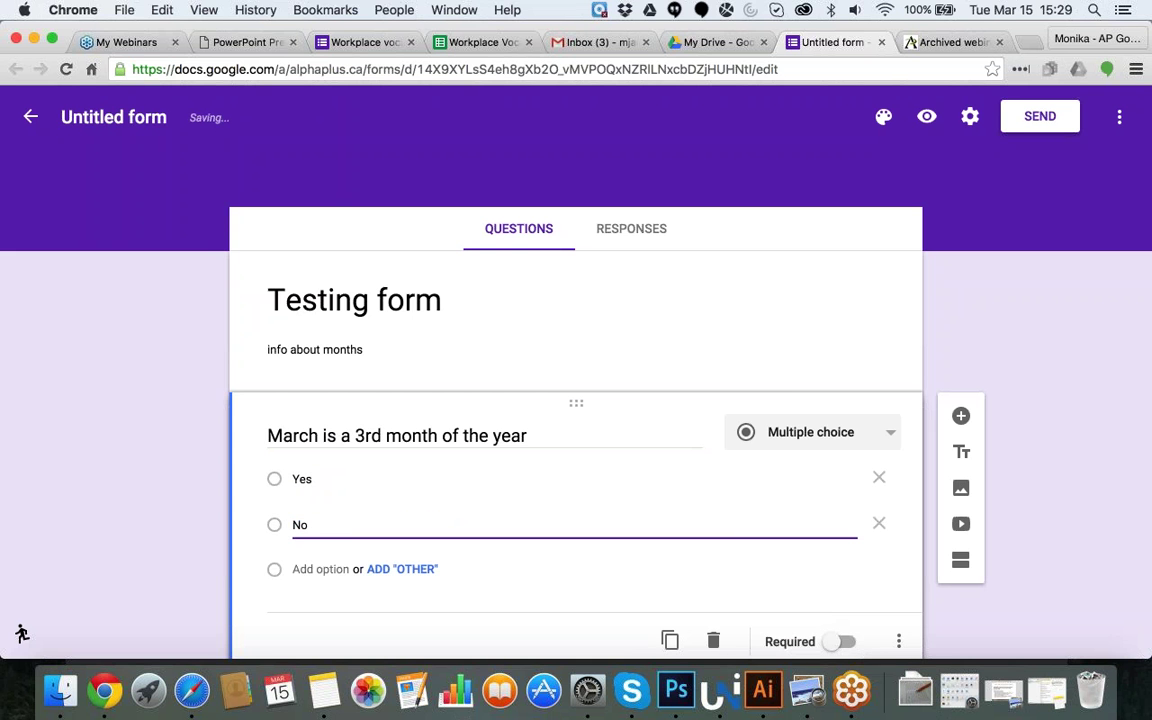
{"action": "scroll", "coordinate": [388, 517], "scroll_direction": "down", "scroll_amount": 2}
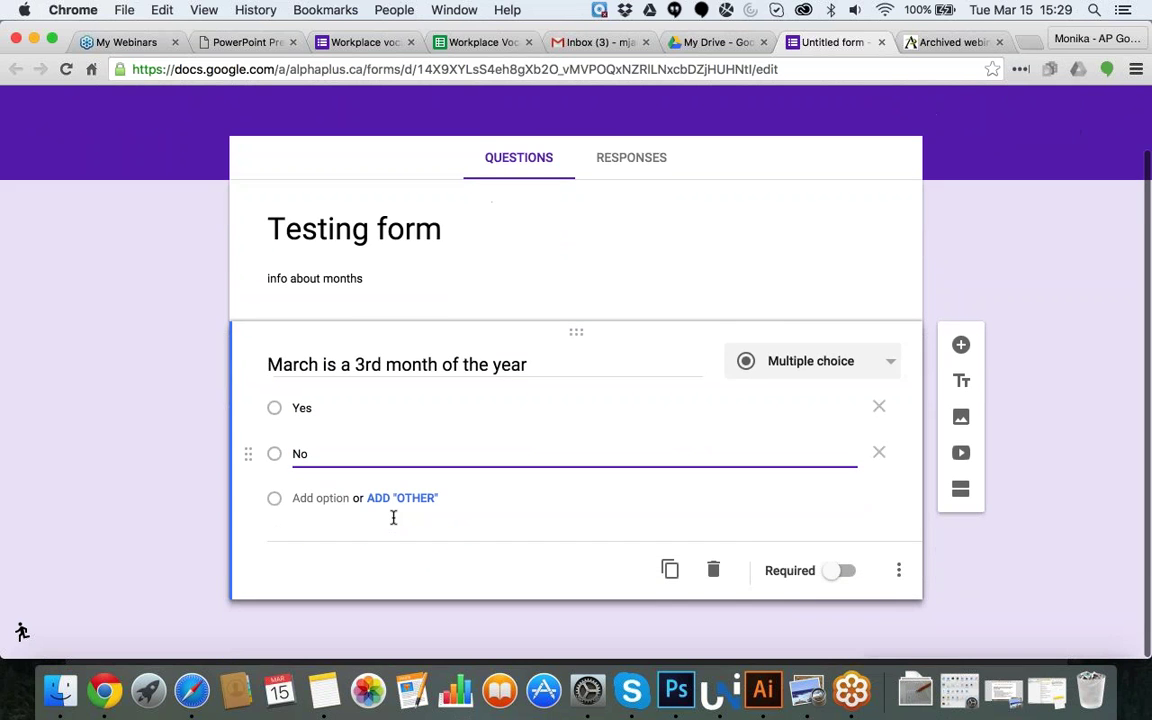
{"action": "scroll", "coordinate": [393, 517], "scroll_direction": "up", "scroll_amount": 1}
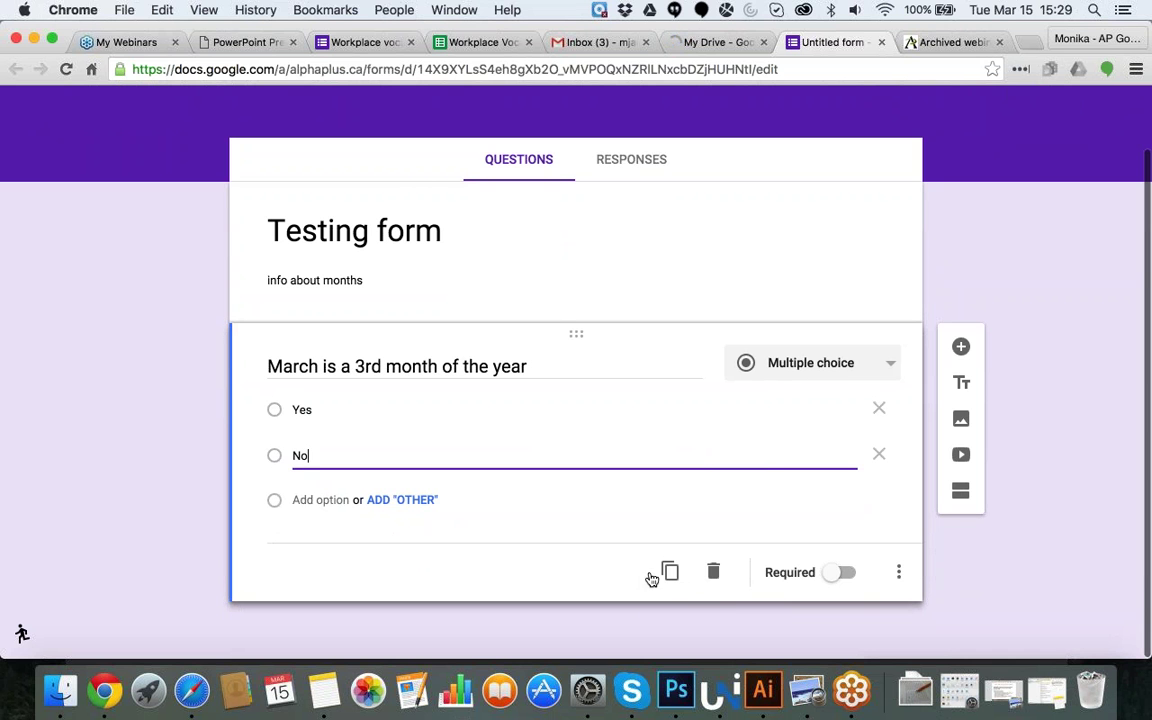
{"action": "left_click", "coordinate": [843, 575]}
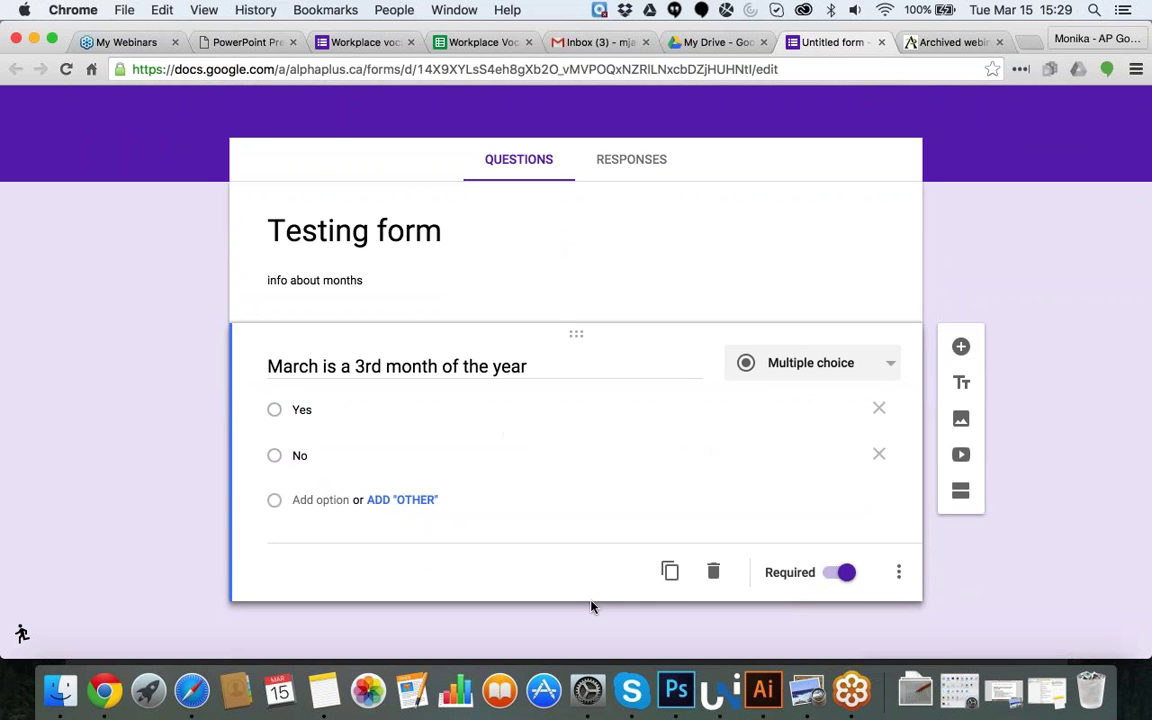
Step: Duplicate the March question and retitle the copy 'March has 30 days'
{"action": "left_click", "coordinate": [671, 572]}
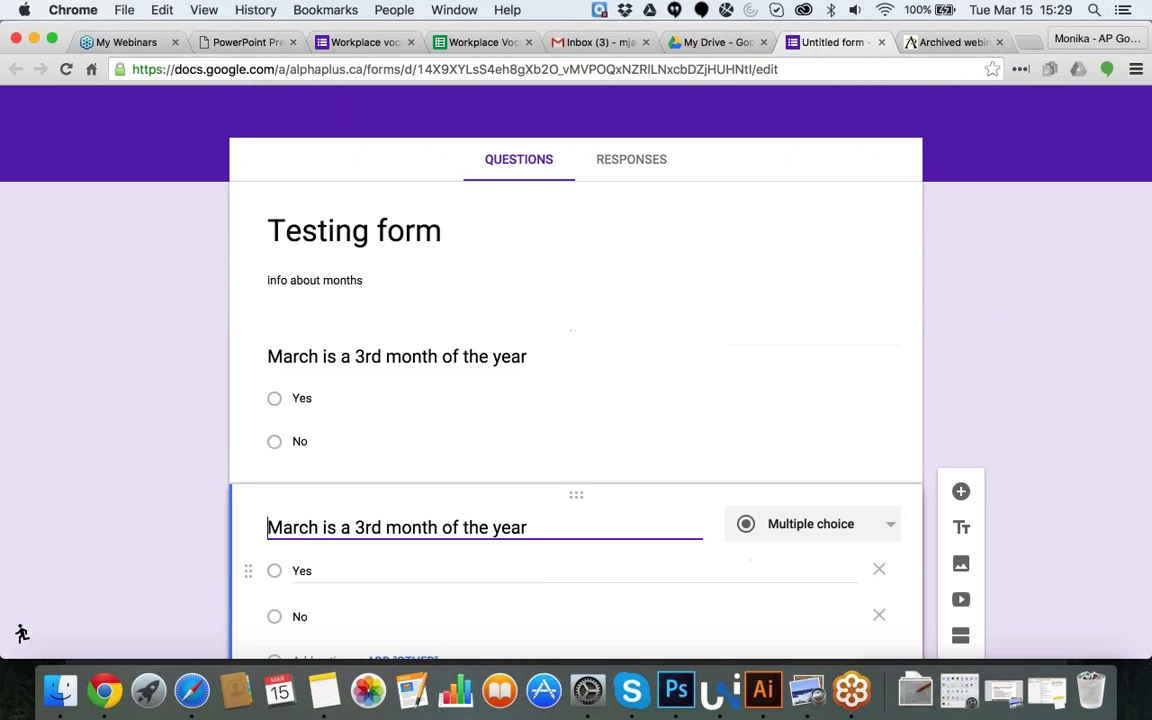
{"action": "left_click_drag", "start_coordinate": [526, 527], "coordinate": [270, 518]}
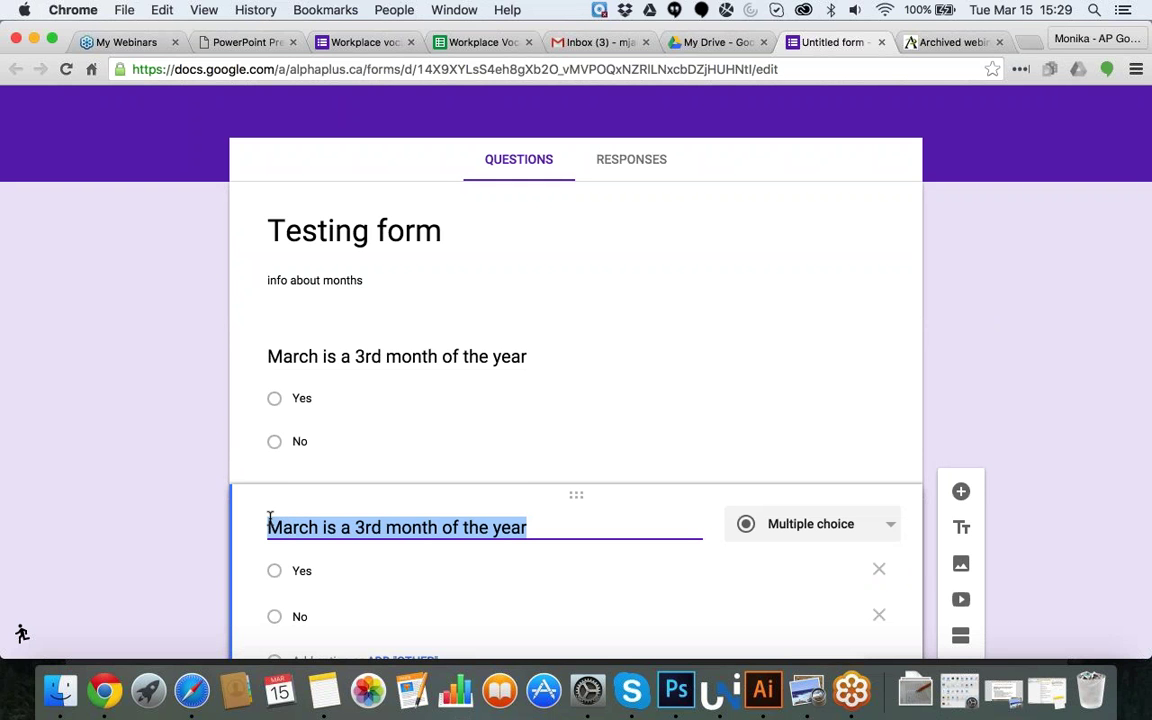
{"action": "type", "text": "March "}
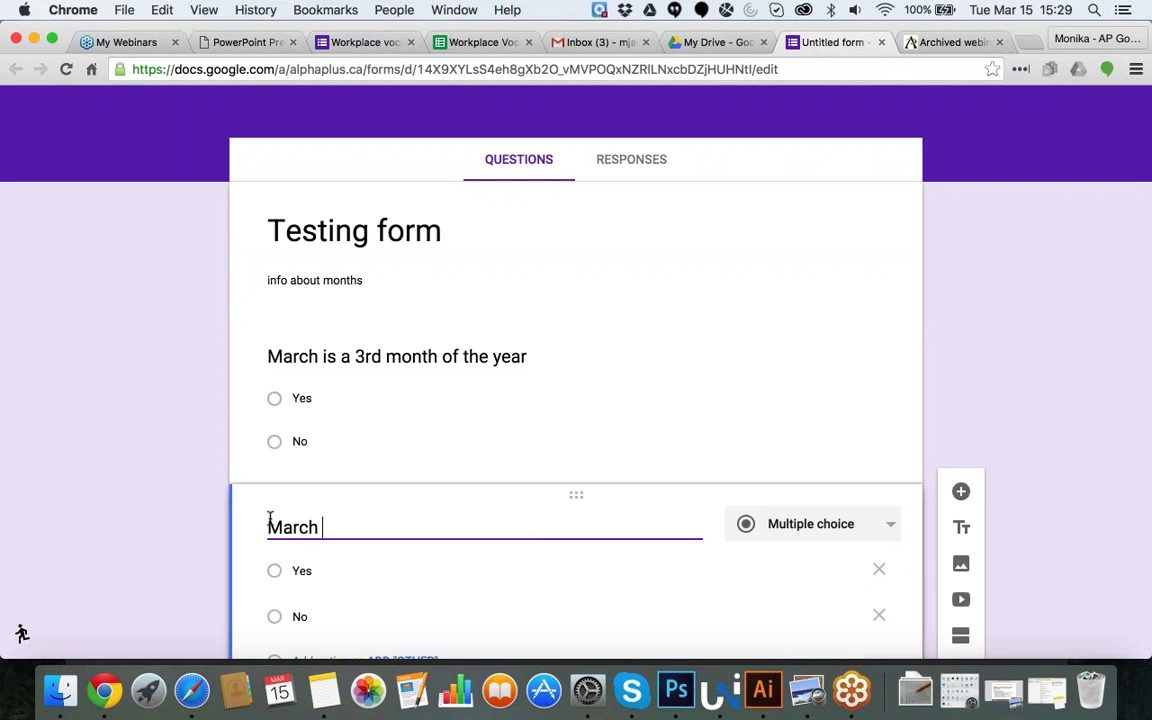
{"action": "type", "text": "has 30 days"}
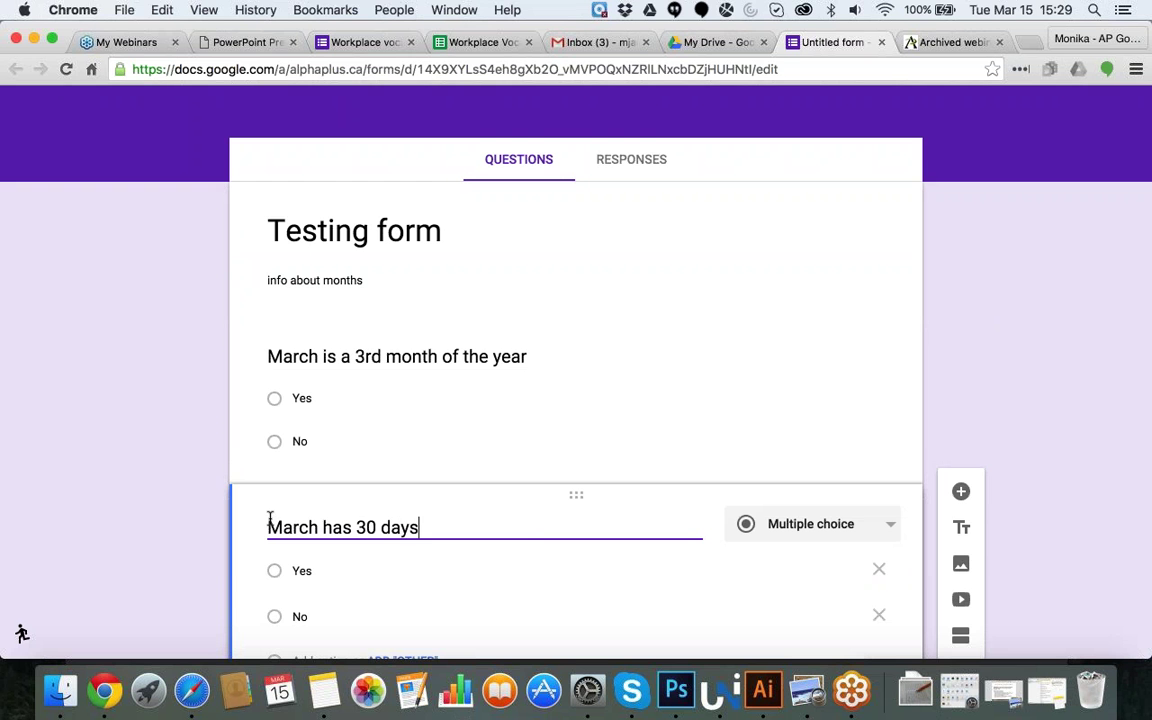
{"action": "scroll", "coordinate": [350, 576], "scroll_direction": "down", "scroll_amount": 1}
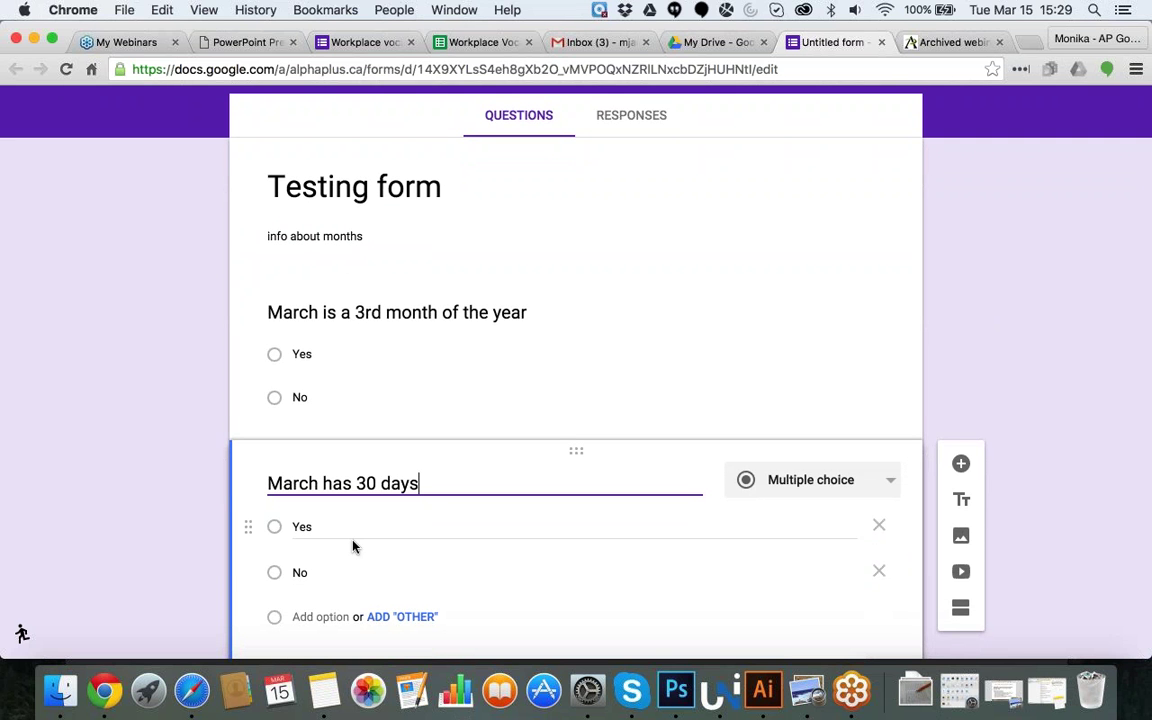
{"action": "scroll", "coordinate": [352, 545], "scroll_direction": "down", "scroll_amount": 1}
{"action": "scroll", "coordinate": [352, 545], "scroll_direction": "down", "scroll_amount": 2}
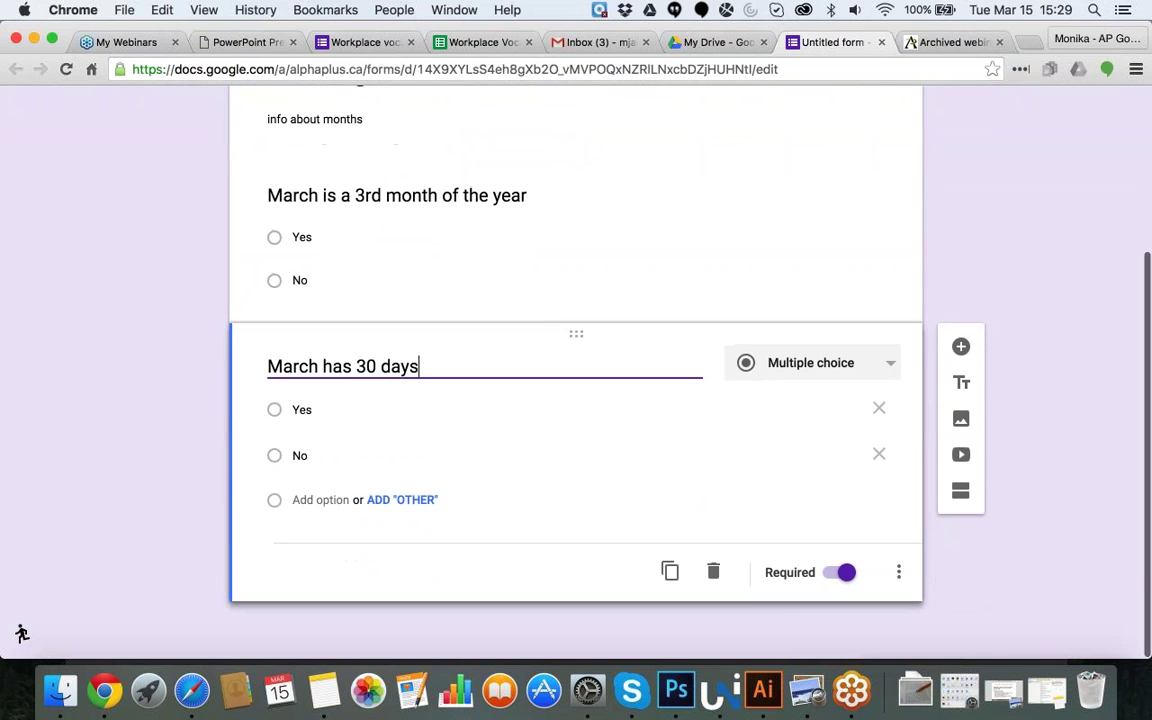
Step: Prefix the two question titles with '1.' and '2.'
{"action": "left_click", "coordinate": [268, 199]}
{"action": "left_click", "coordinate": [268, 208]}
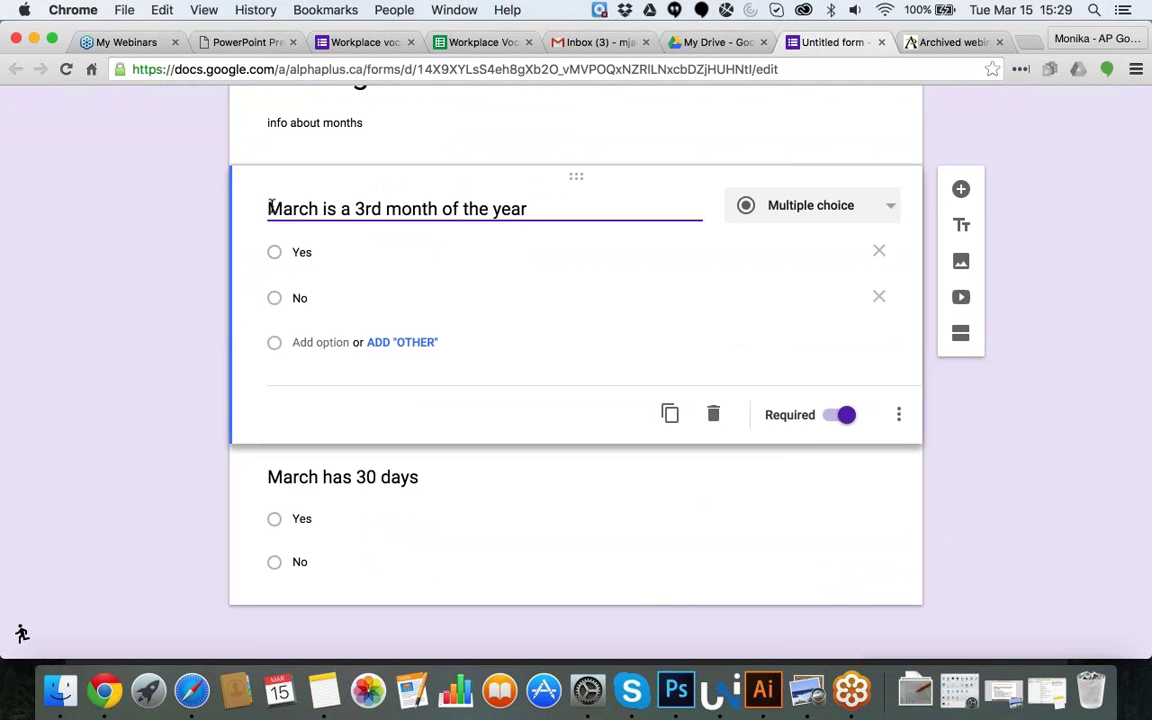
{"action": "type", "text": "1."}
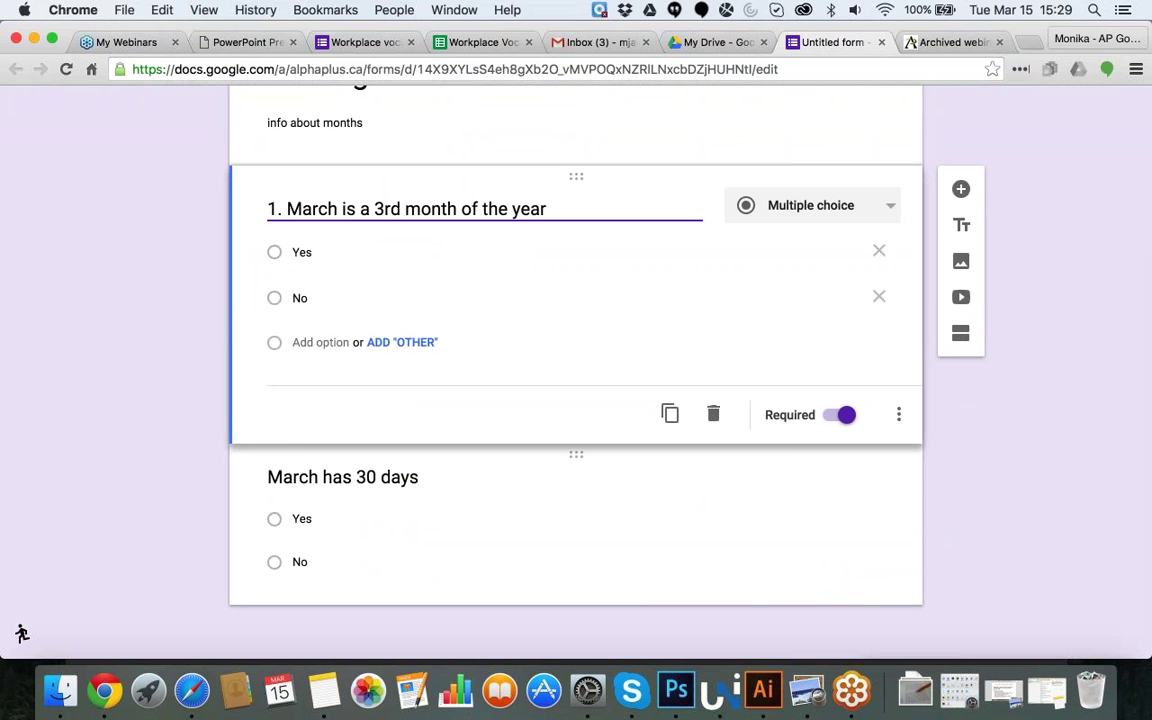
{"action": "left_click", "coordinate": [342, 477]}
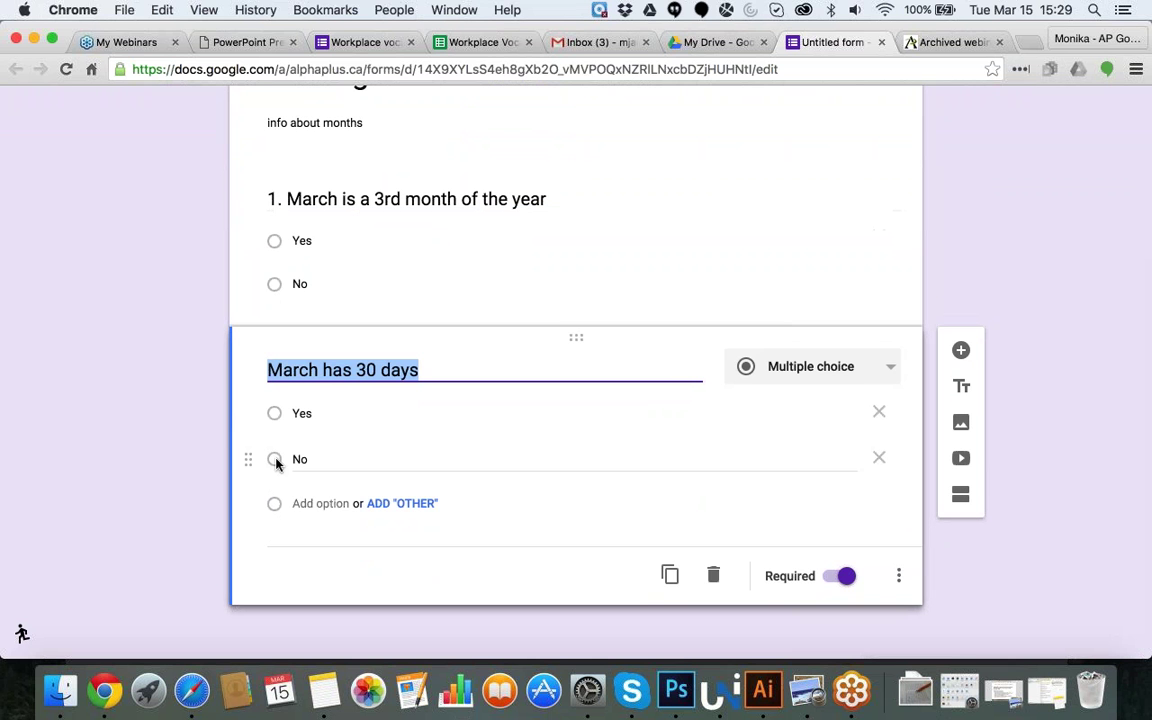
{"action": "left_click", "coordinate": [268, 372]}
{"action": "type", "text": "2."}
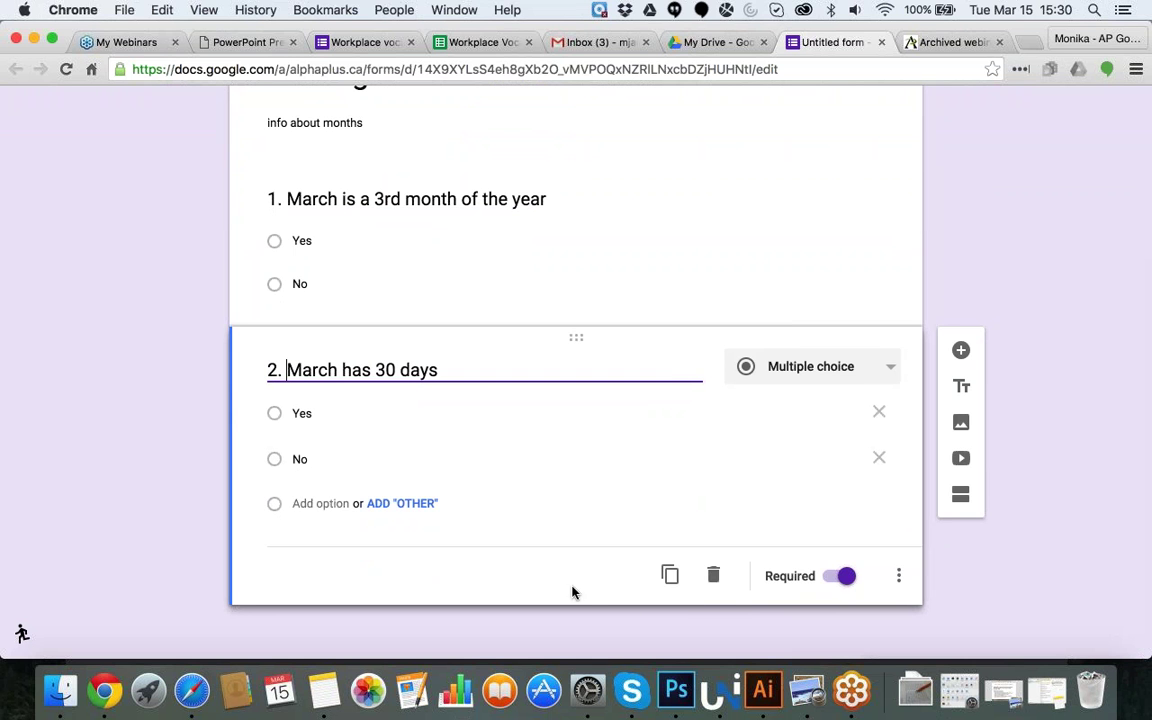
Step: Duplicate question 2 and retitle the copy '3. A year has:'
{"action": "left_click", "coordinate": [670, 575]}
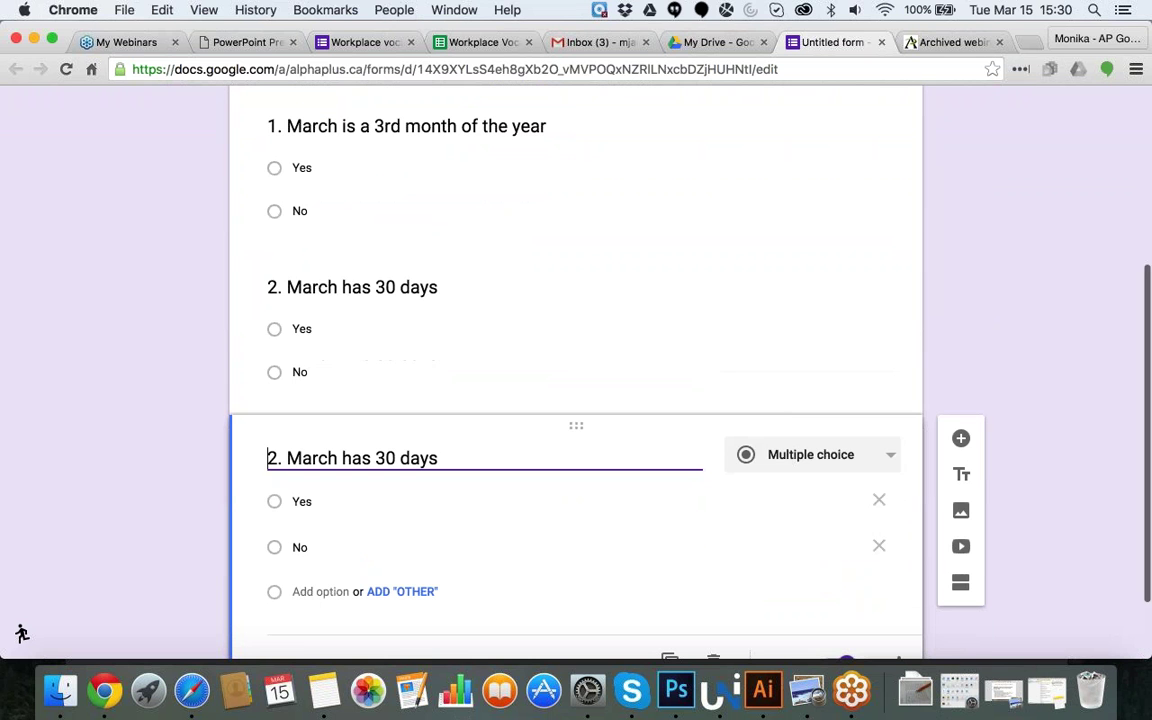
{"action": "key", "text": "BackSpace"}
{"action": "type", "text": "3"}
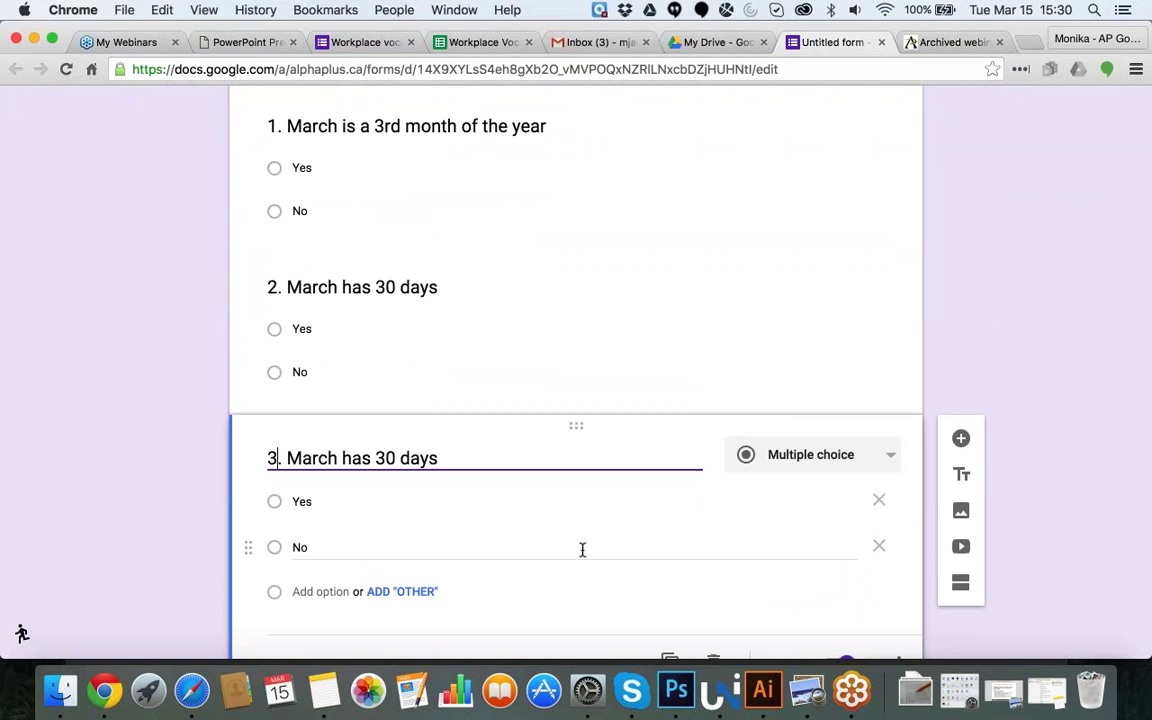
{"action": "left_click_drag", "start_coordinate": [441, 457], "coordinate": [291, 452]}
{"action": "type", "text": "A year ha"}
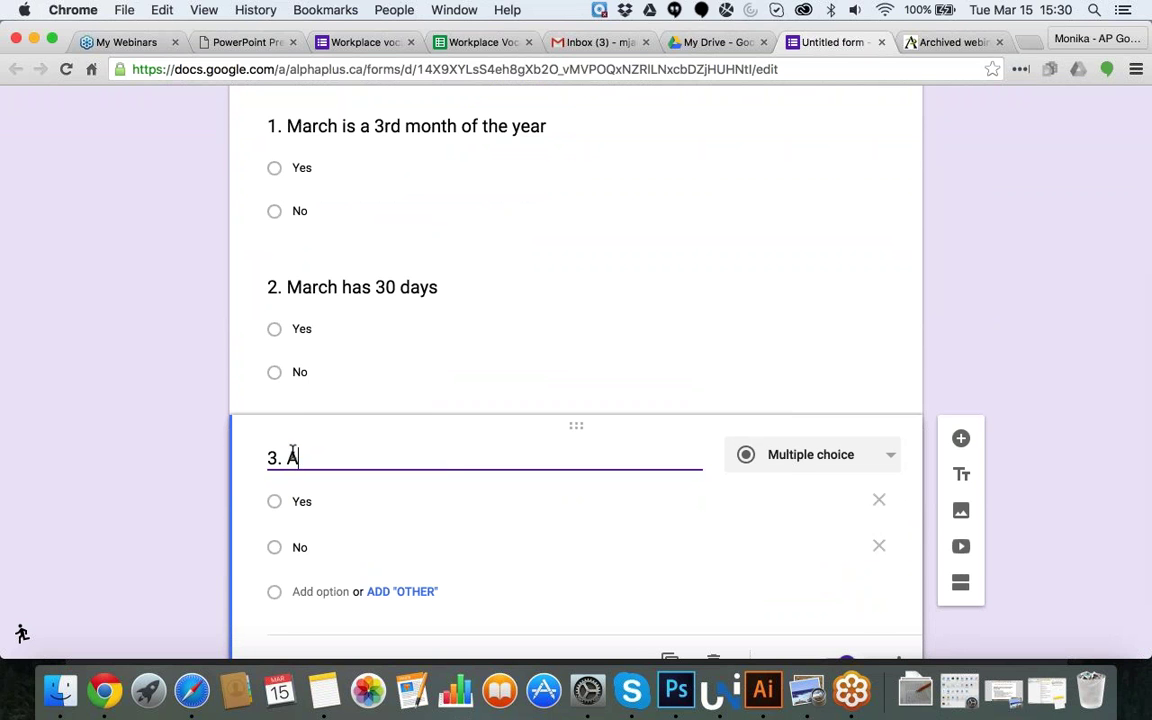
{"action": "type", "text": "s"}
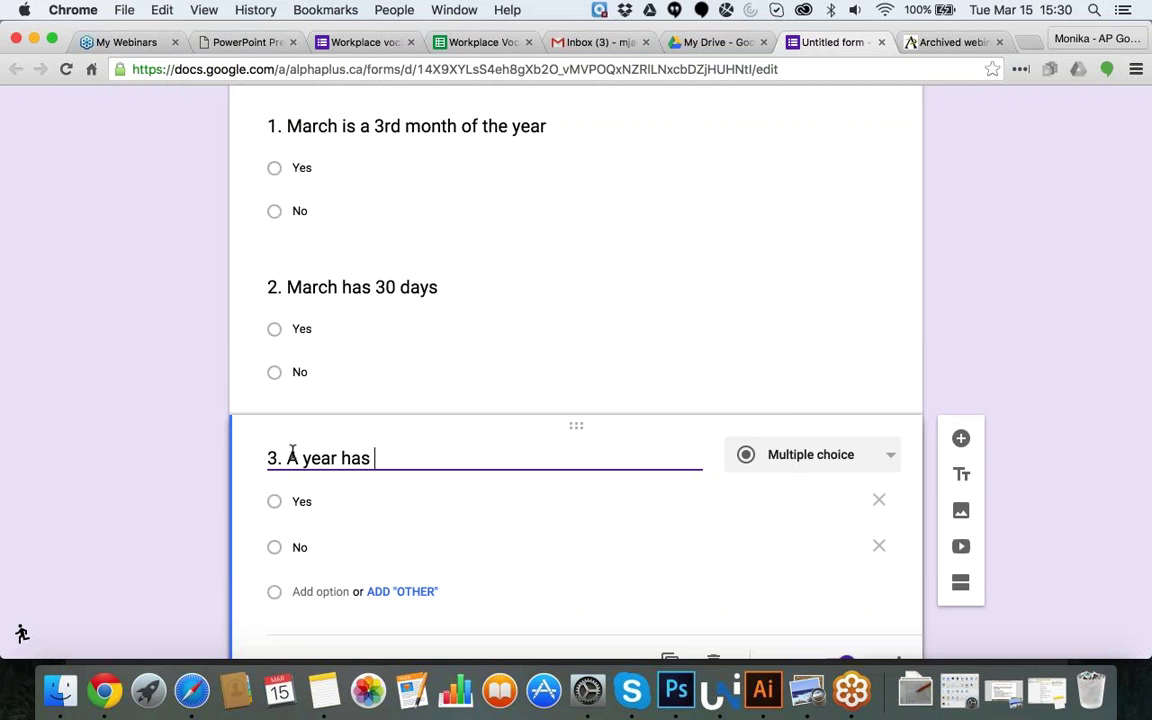
{"action": "key", "text": "BackSpace"}
{"action": "type", "text": ":"}
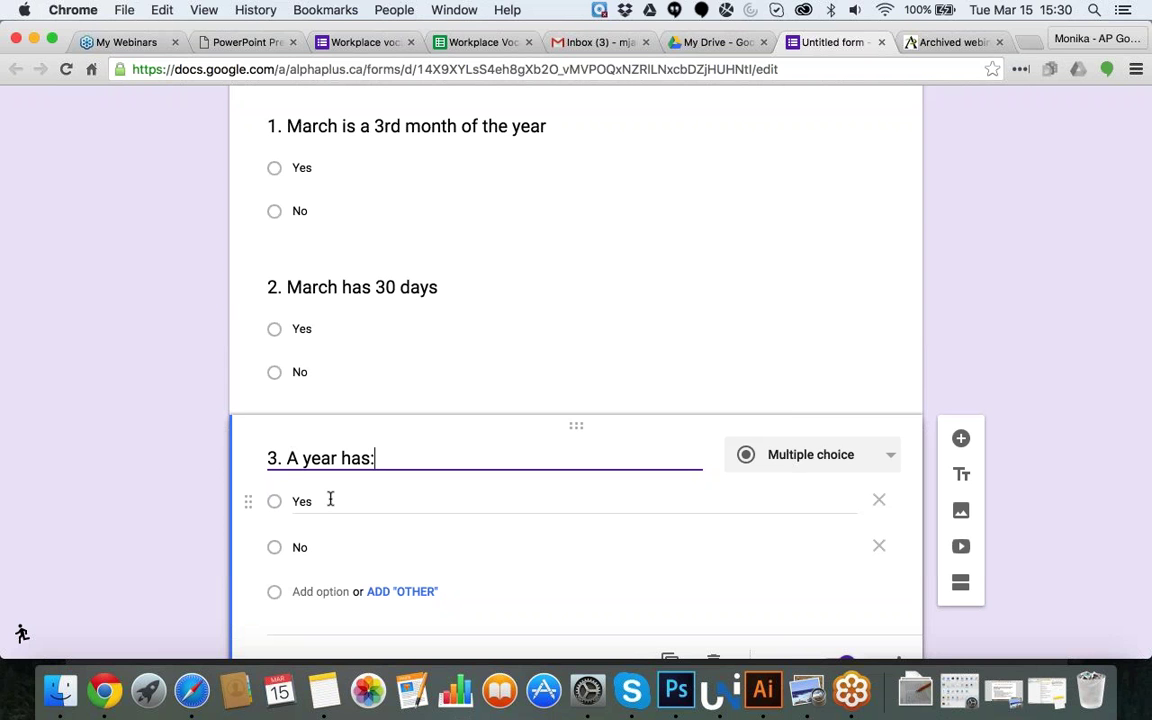
Step: Set the third question's choices to 356 days, 365 days and 363 days
{"action": "left_click", "coordinate": [330, 499]}
{"action": "type", "text": "356 days"}
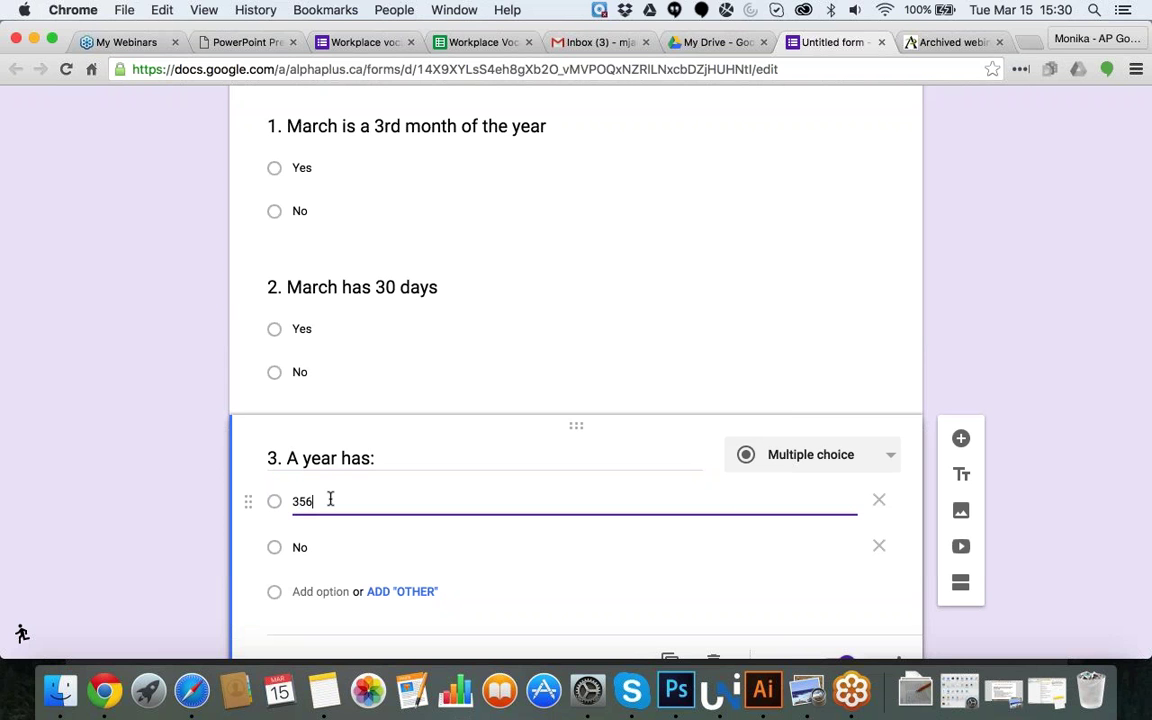
{"action": "left_click", "coordinate": [300, 547]}
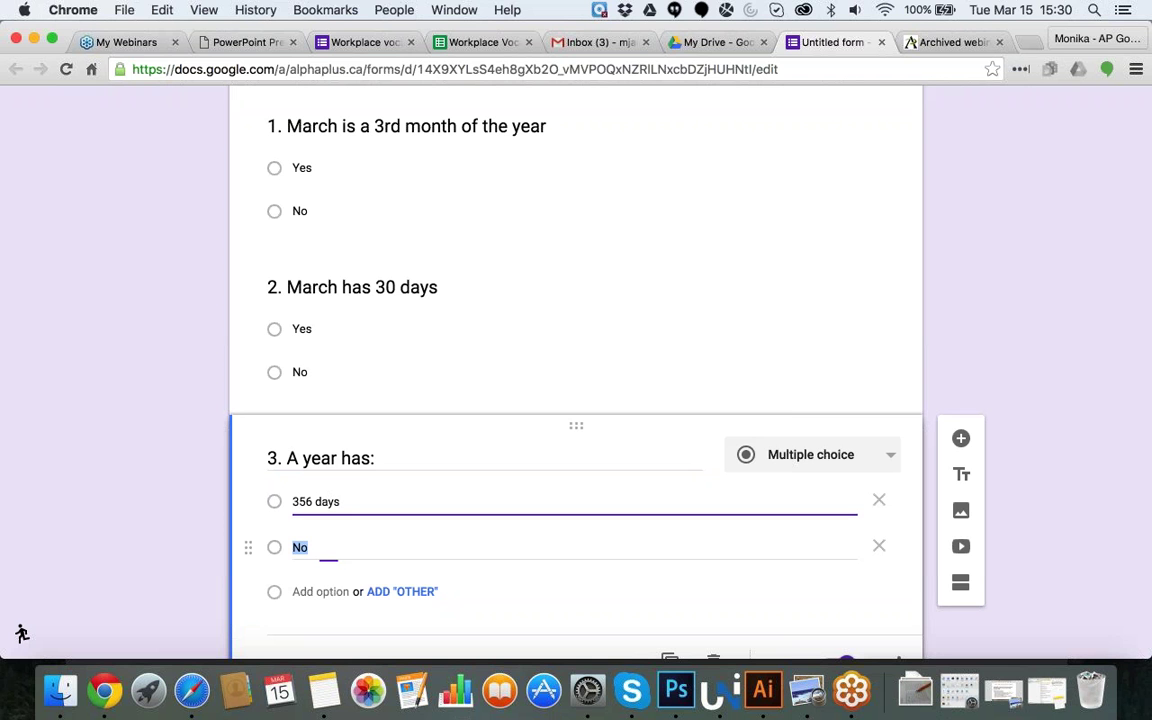
{"action": "type", "text": "365 days"}
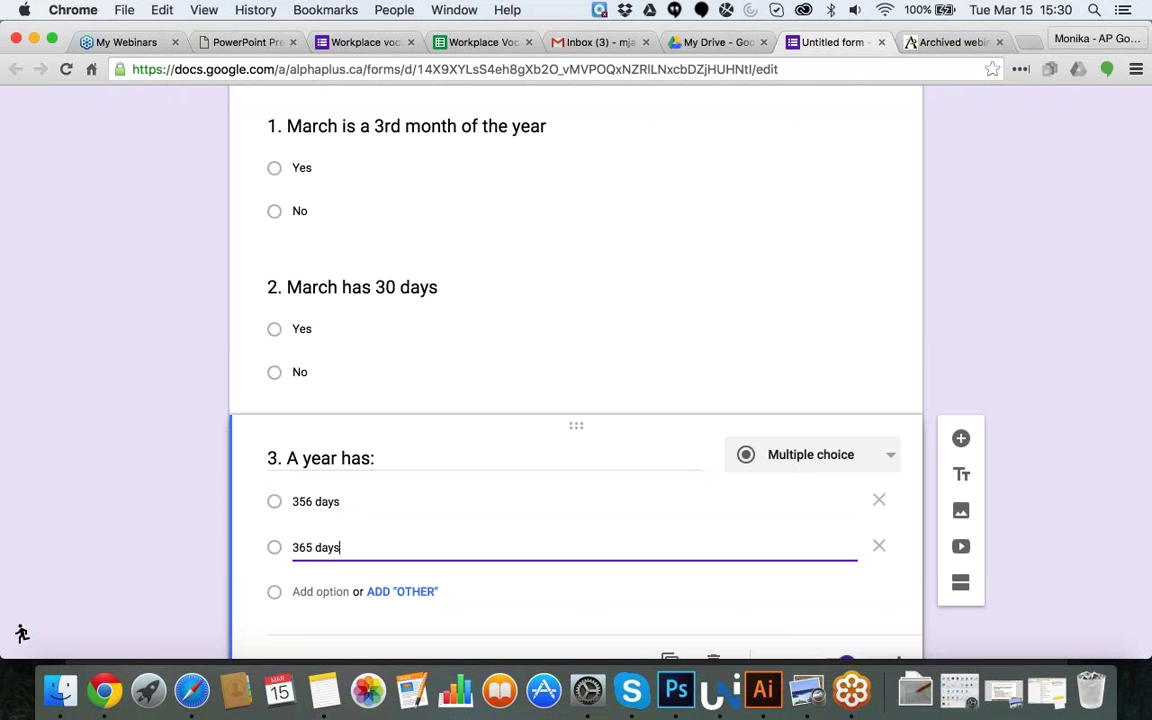
{"action": "key", "text": "Return"}
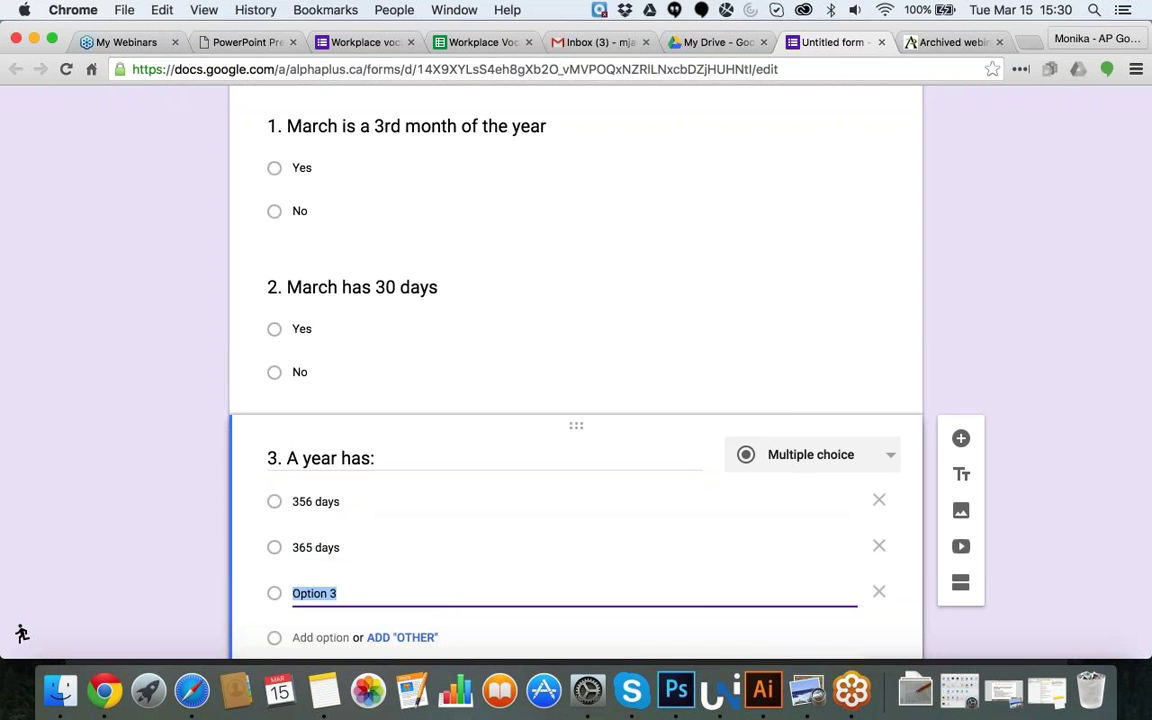
{"action": "type", "text": "363 days"}
{"action": "scroll", "coordinate": [352, 597], "scroll_direction": "down", "scroll_amount": 3}
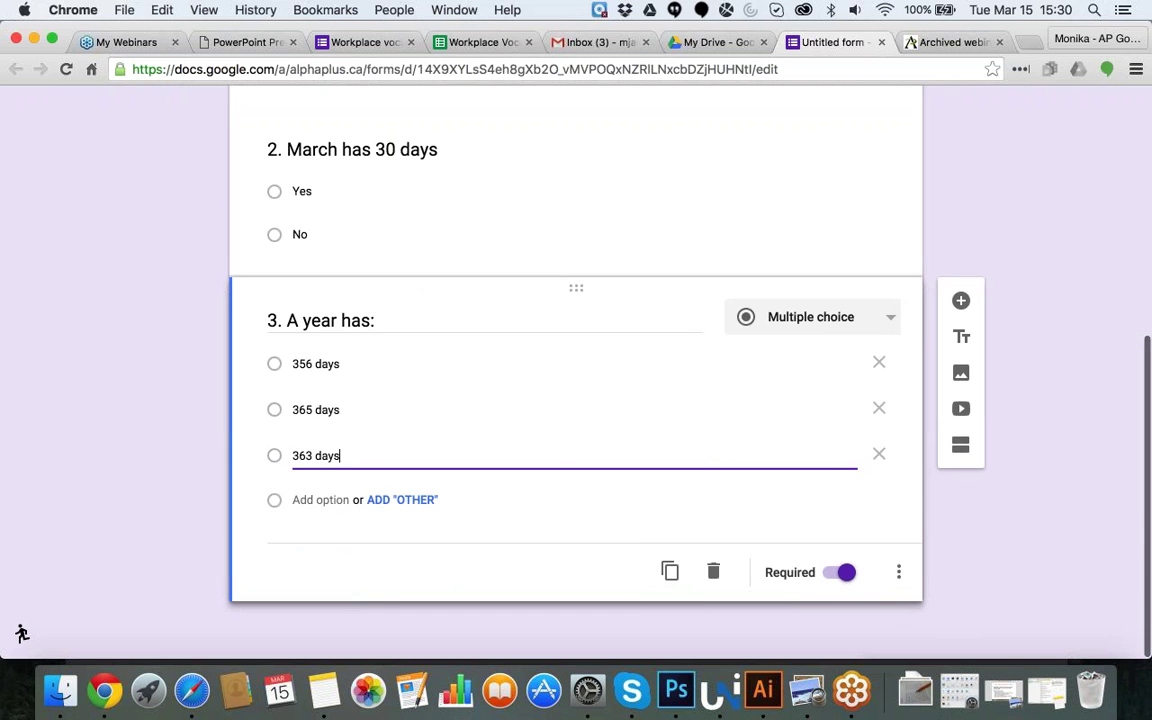
{"action": "scroll", "coordinate": [567, 455], "scroll_direction": "up", "scroll_amount": 4}
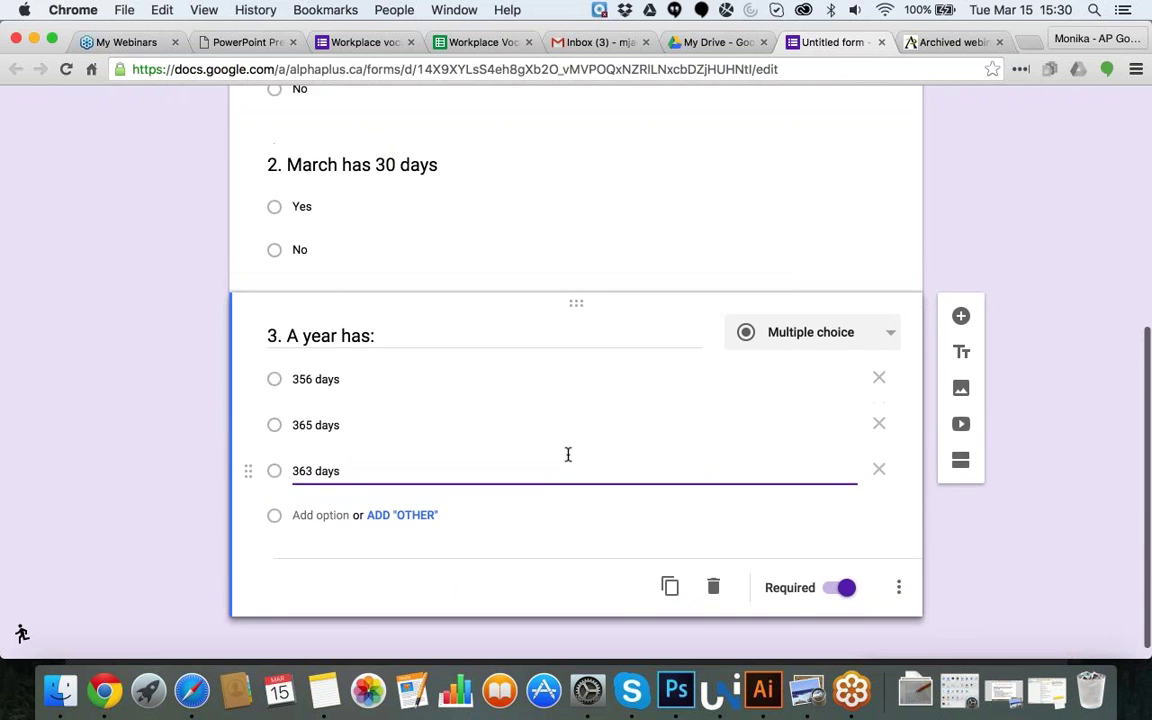
{"action": "scroll", "coordinate": [576, 400], "scroll_direction": "up", "scroll_amount": 3}
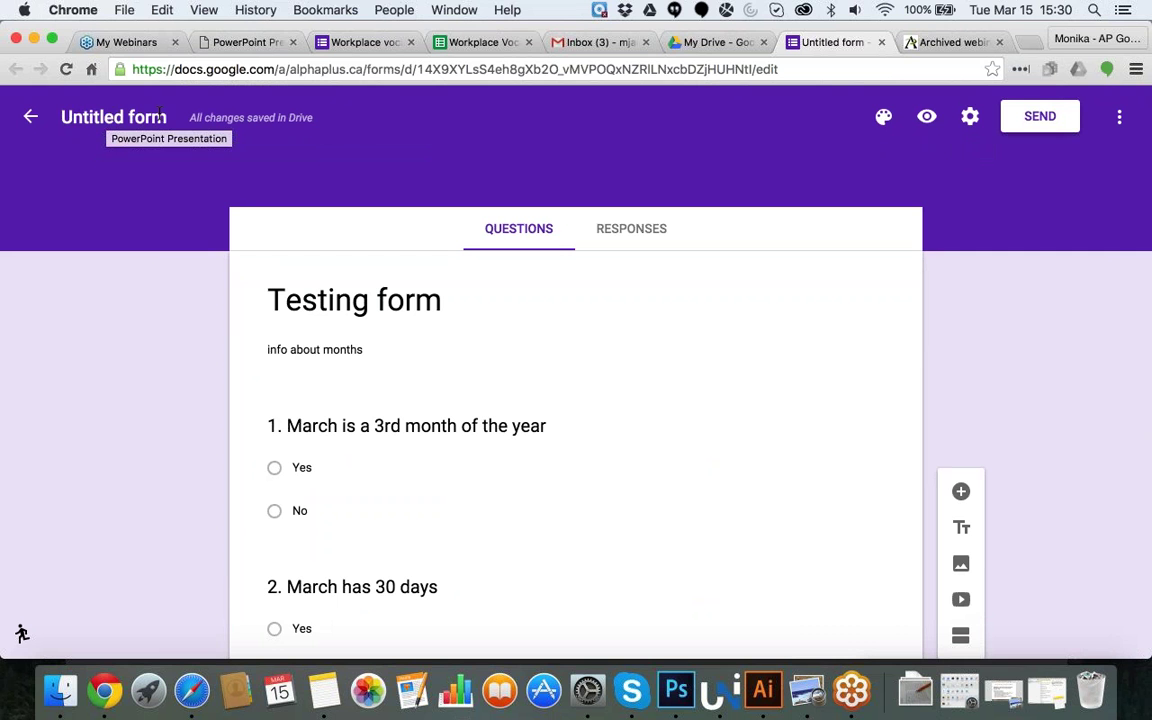
Step: Rename the form file from 'Untitled form' to 'Testing form'
{"action": "left_click", "coordinate": [85, 117]}
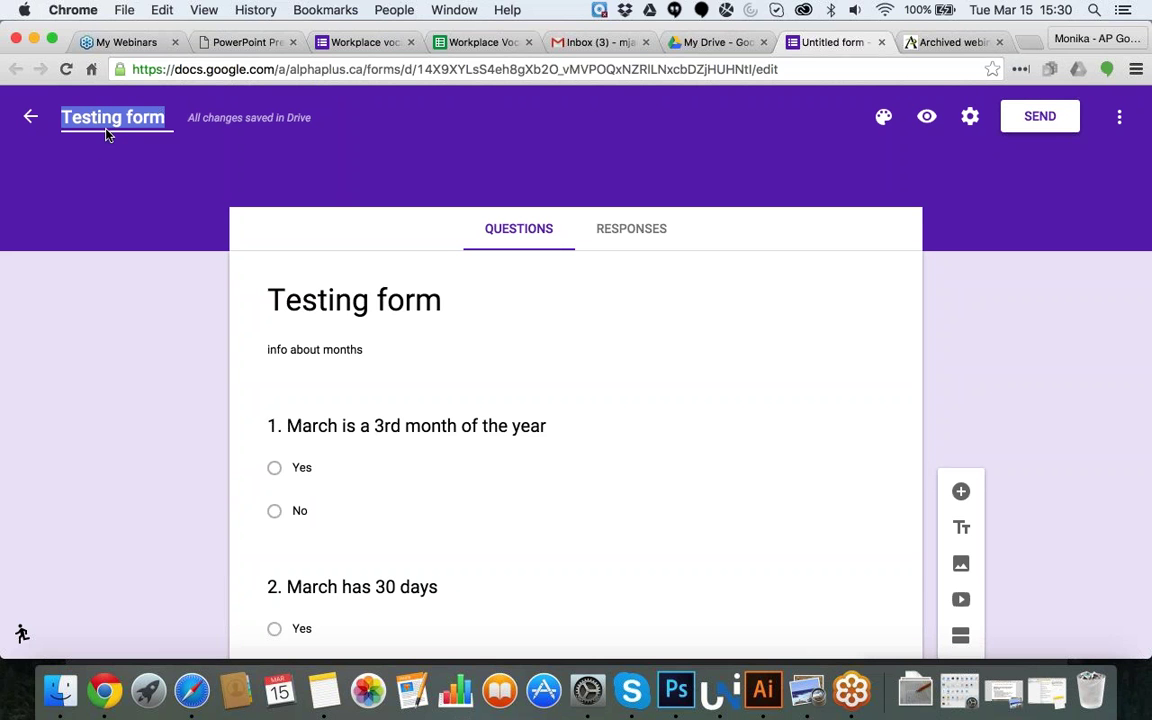
Step: Copy the form's shortened goo.gl link from the Send dialog, then close it
{"action": "left_click", "coordinate": [1035, 119]}
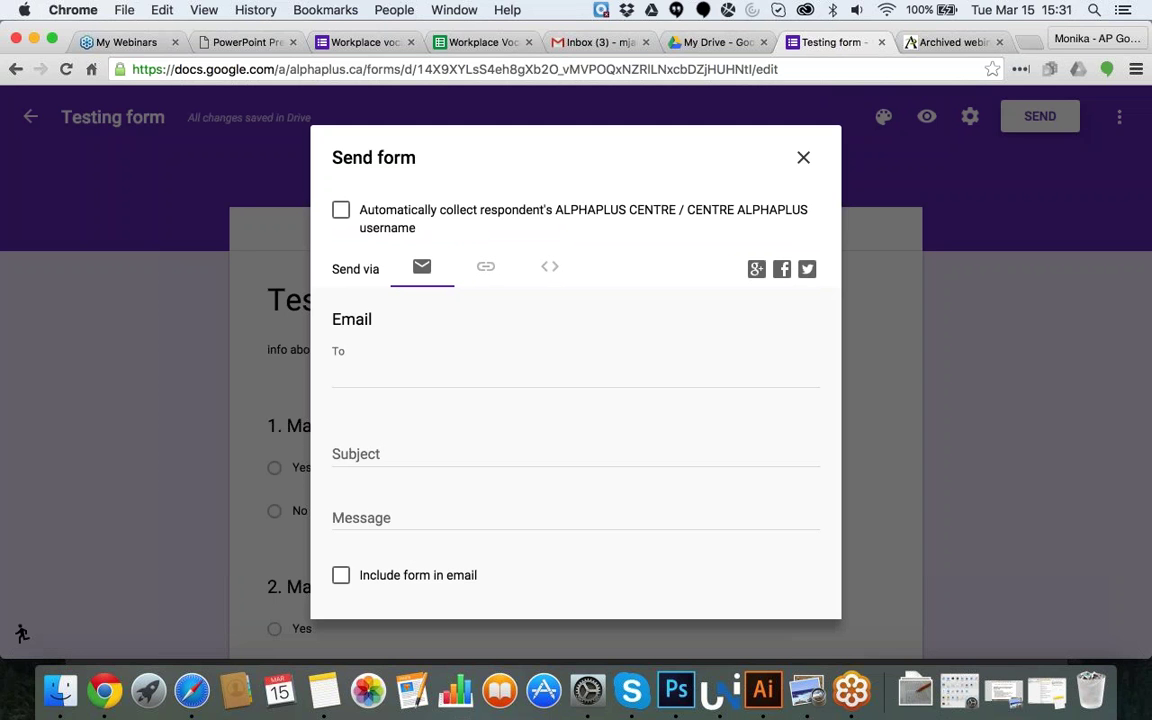
{"action": "left_click", "coordinate": [486, 271]}
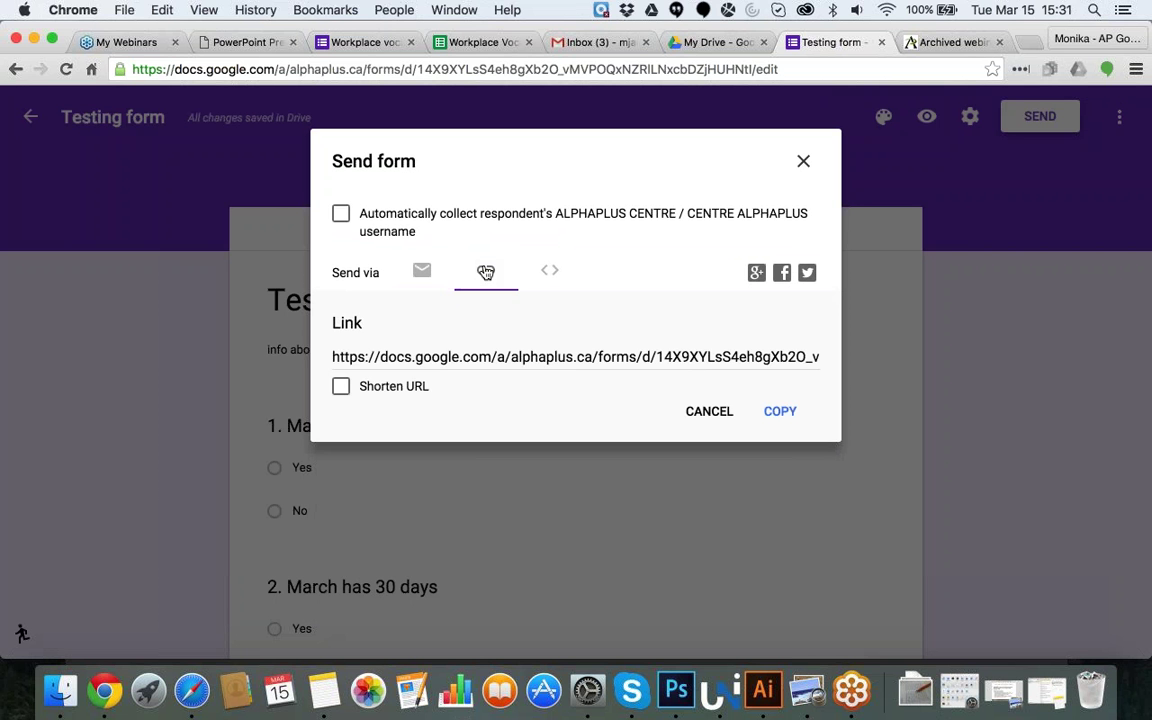
{"action": "left_click", "coordinate": [354, 396]}
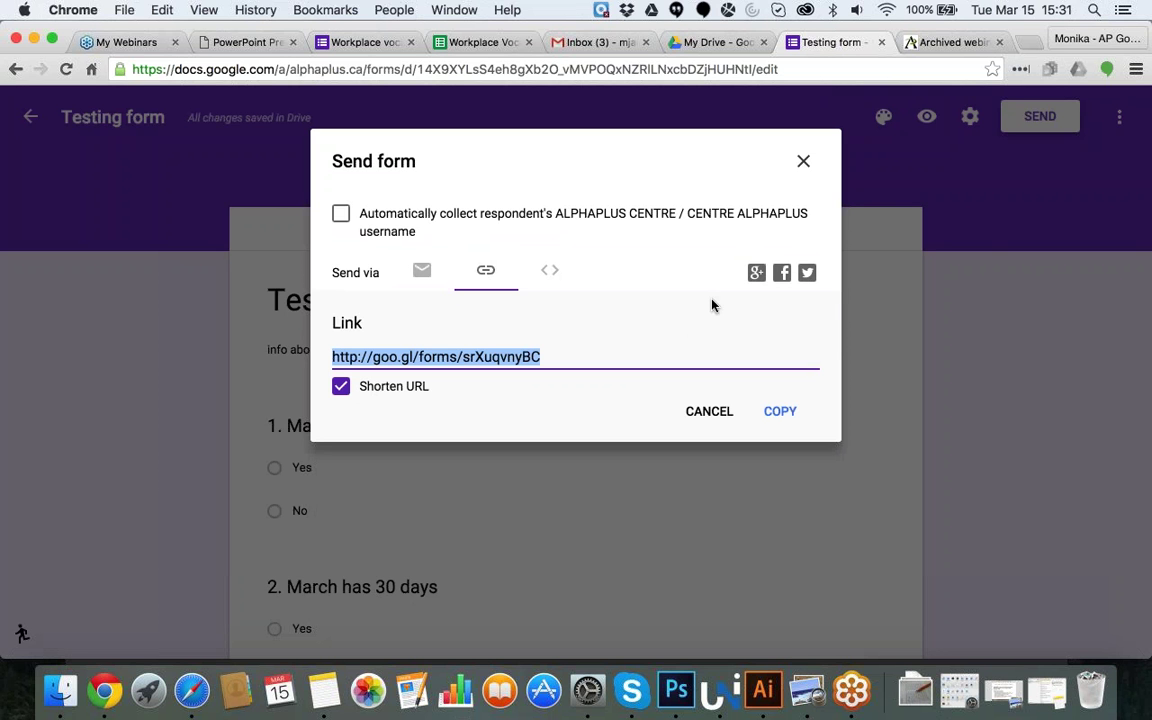
{"action": "left_click", "coordinate": [500, 357]}
{"action": "key", "text": "super+c"}
{"action": "left_click", "coordinate": [805, 163]}
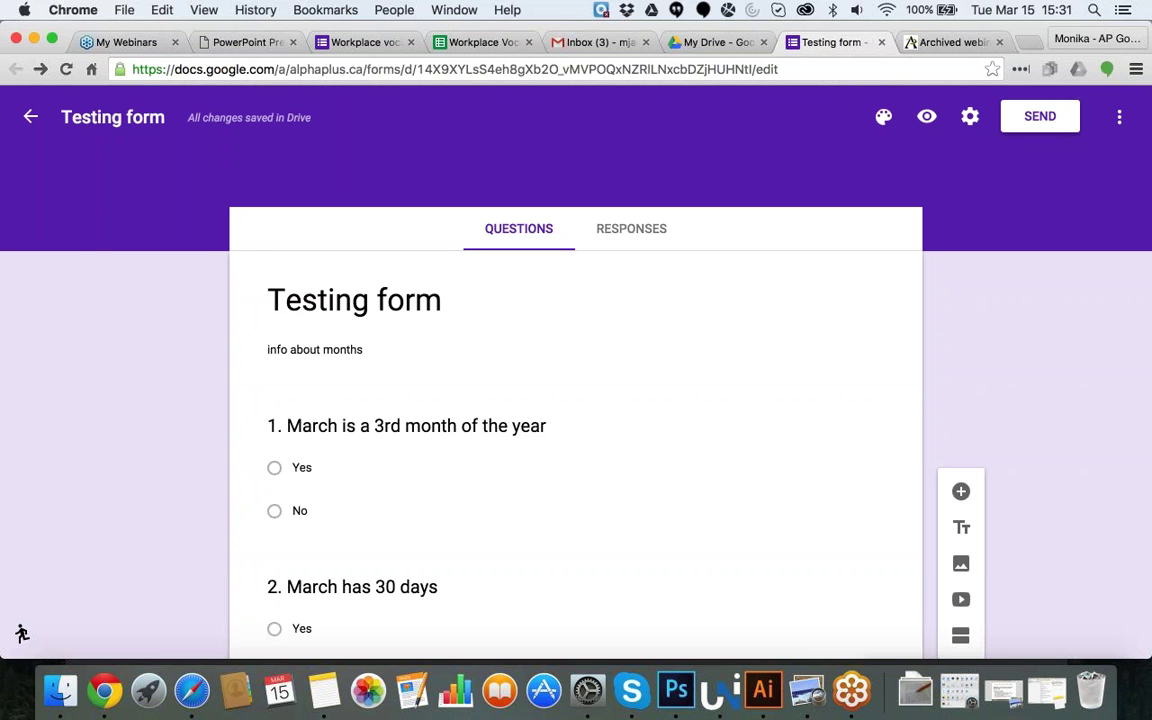
Step: In the form settings, set 'Who can respond?' to Anyone and save
{"action": "left_click", "coordinate": [969, 122]}
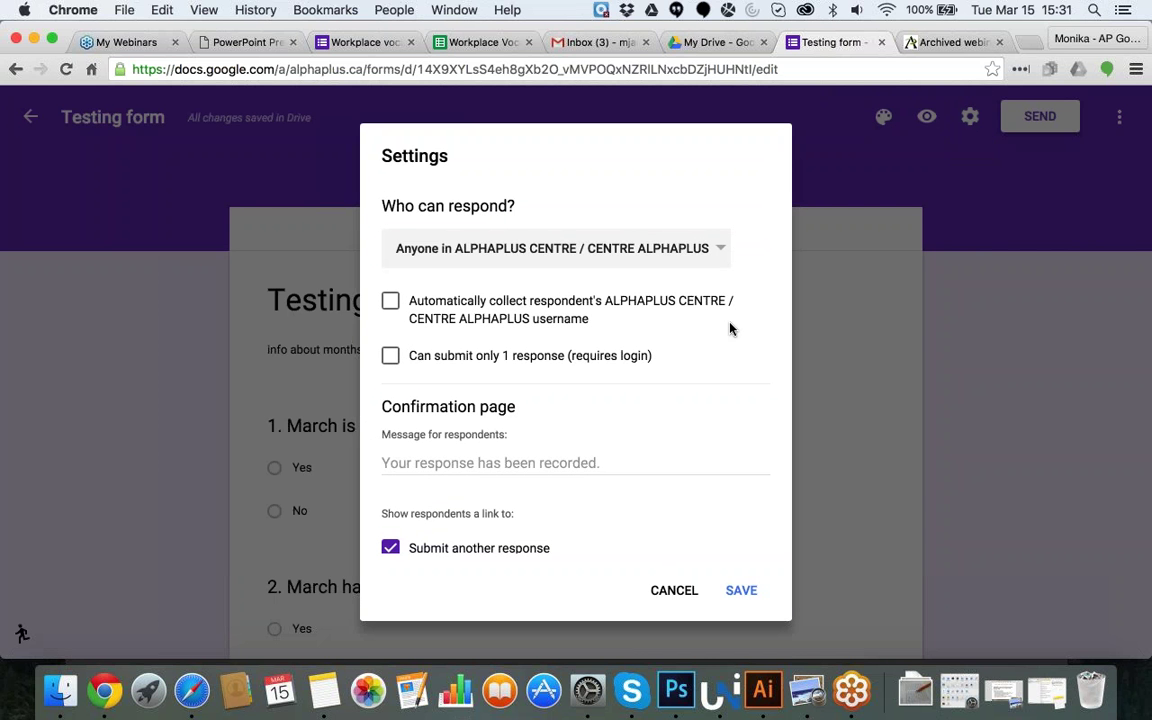
{"action": "left_click", "coordinate": [723, 252]}
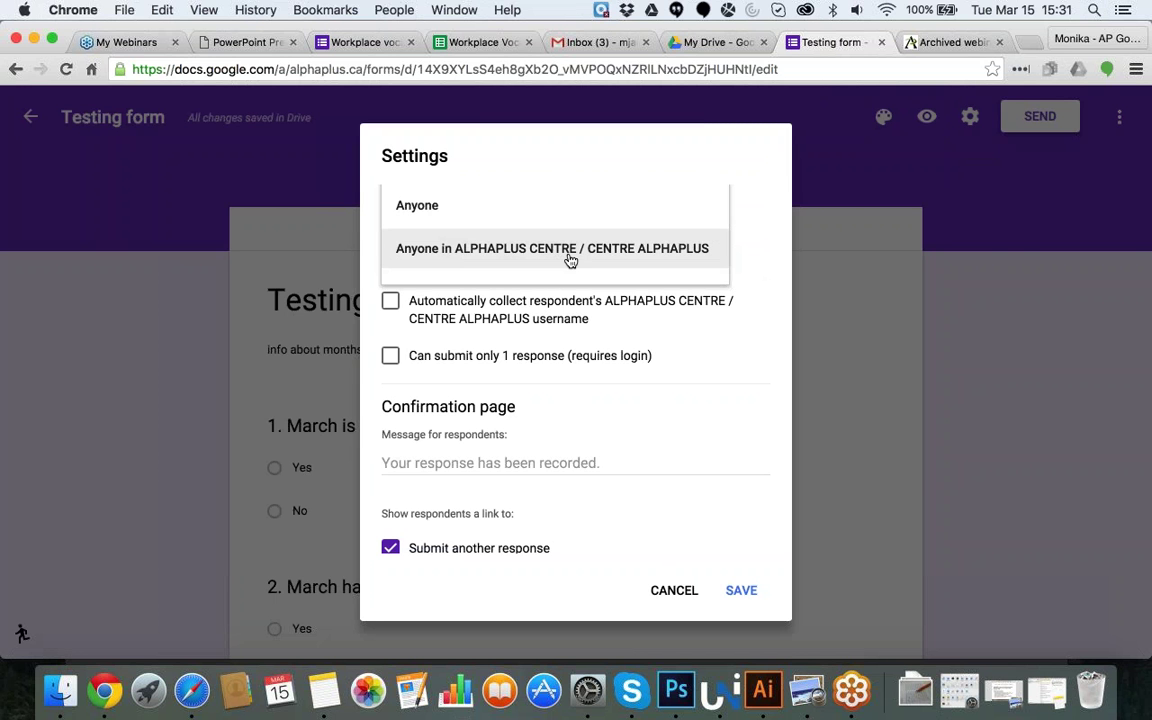
{"action": "left_click", "coordinate": [418, 208]}
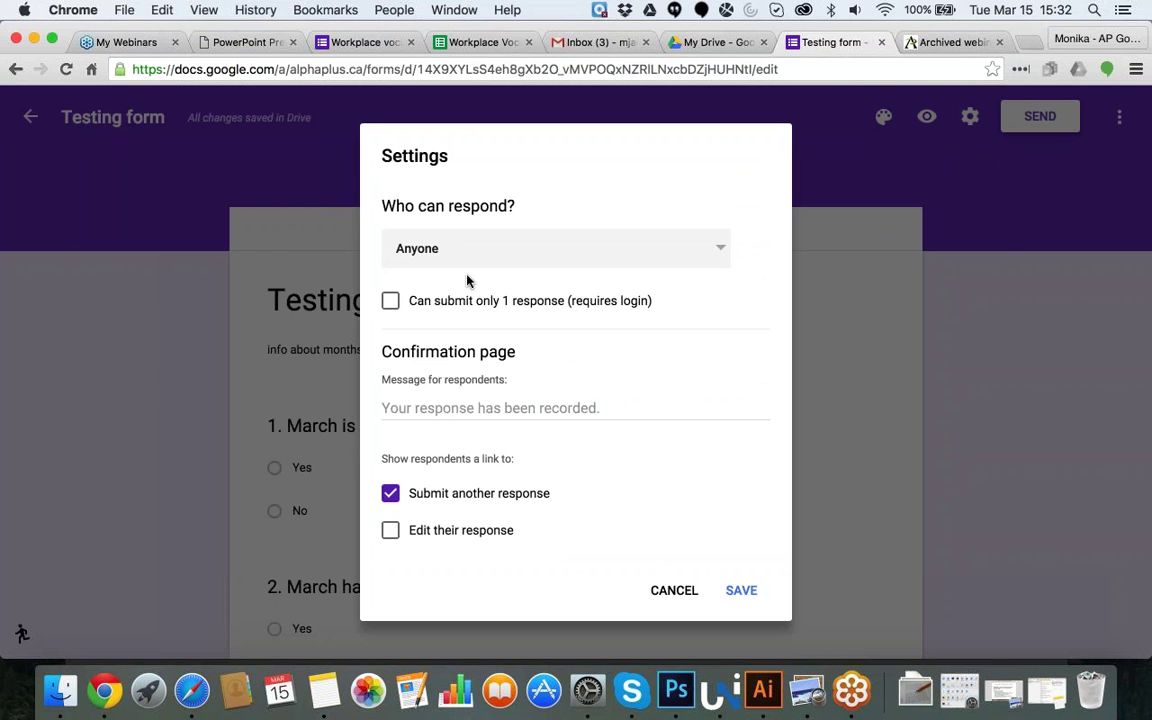
{"action": "left_click", "coordinate": [740, 591]}
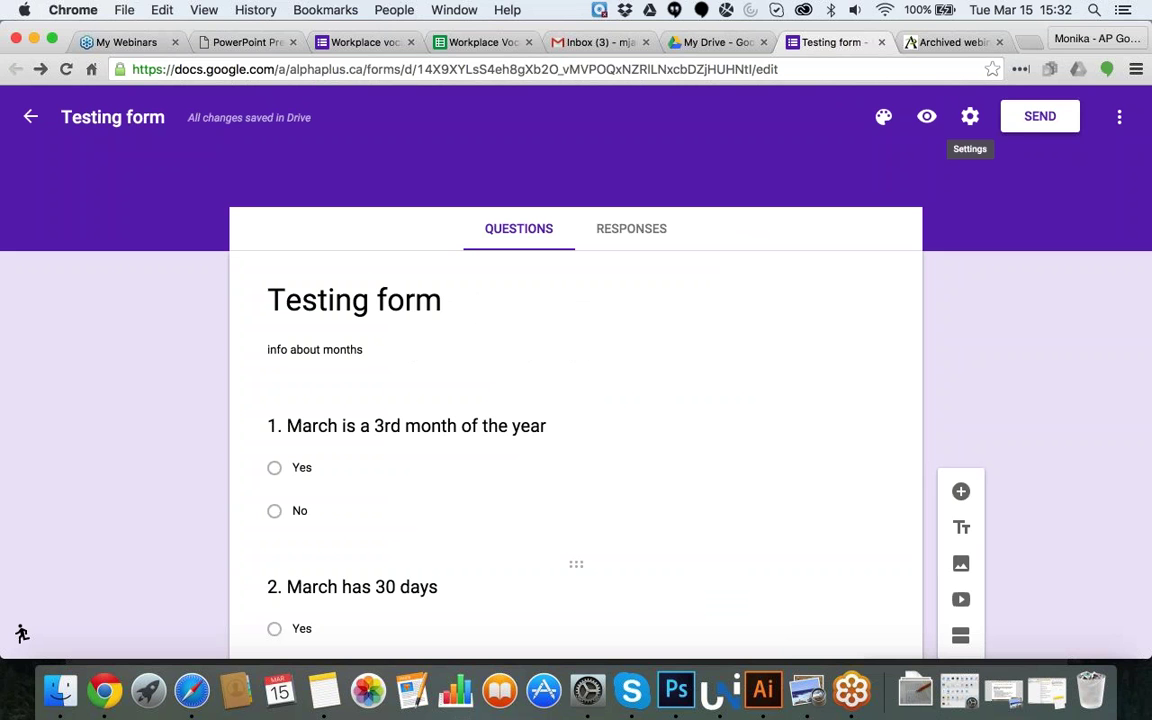
Step: Paste the goo.gl short link into a new Chrome tab and load it
{"action": "left_click", "coordinate": [1030, 44]}
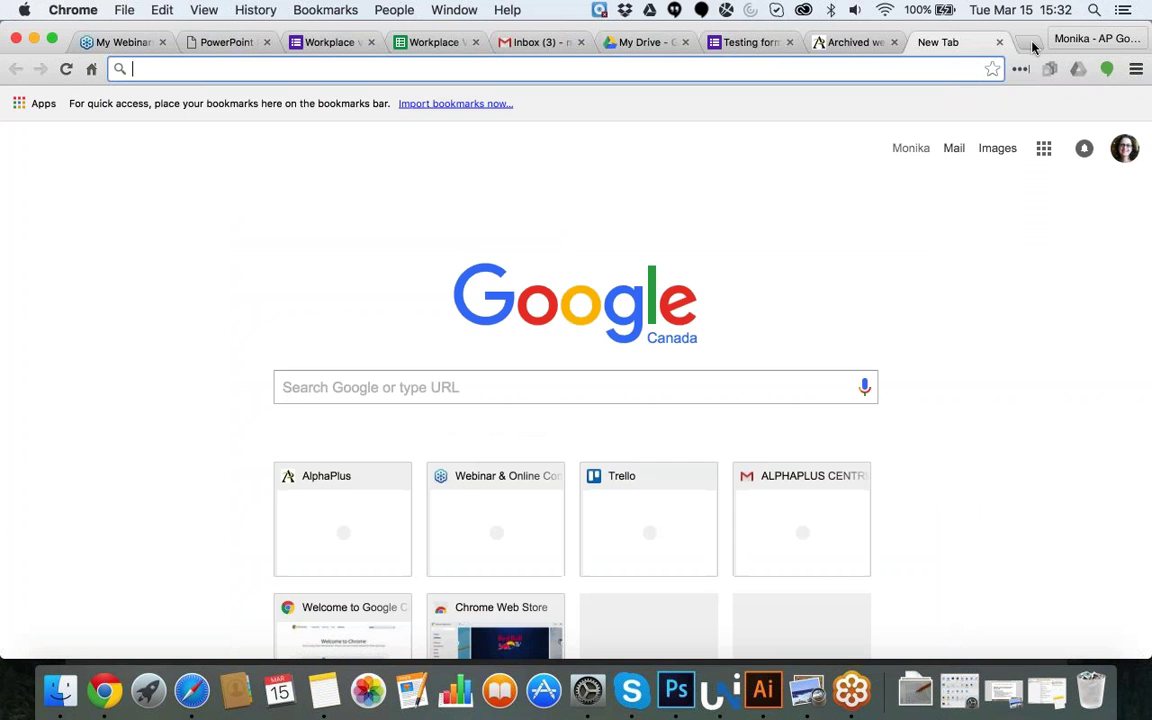
{"action": "key", "text": "super+v"}
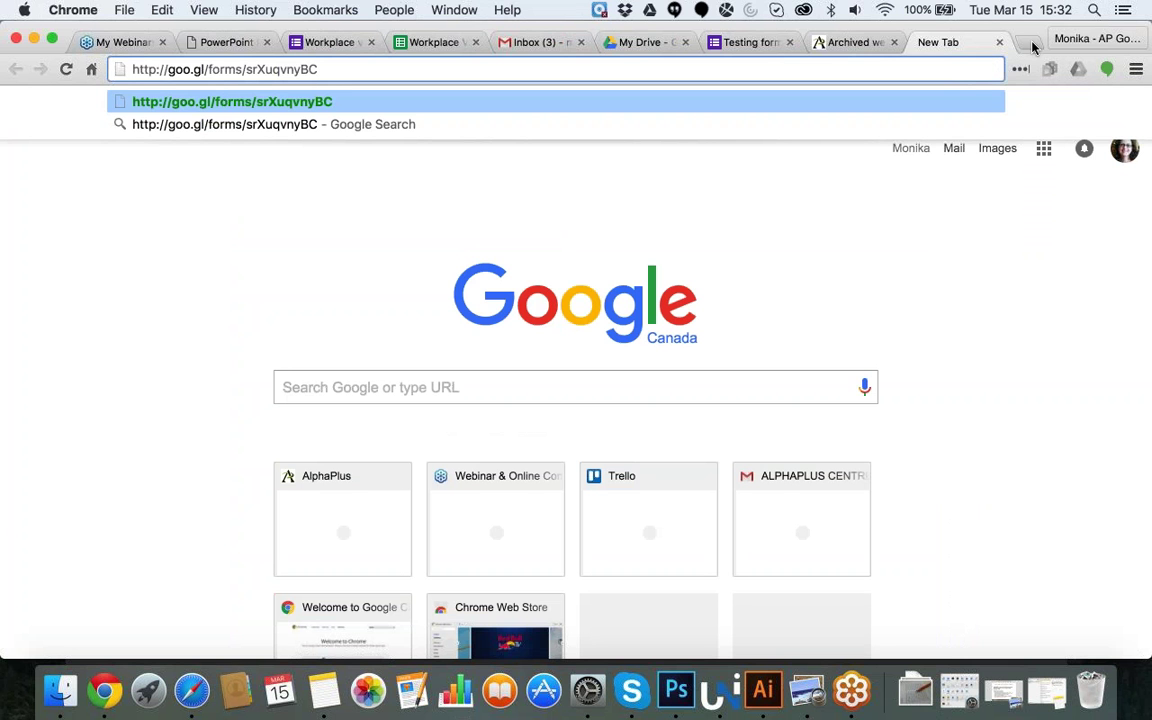
{"action": "key", "text": "Return"}
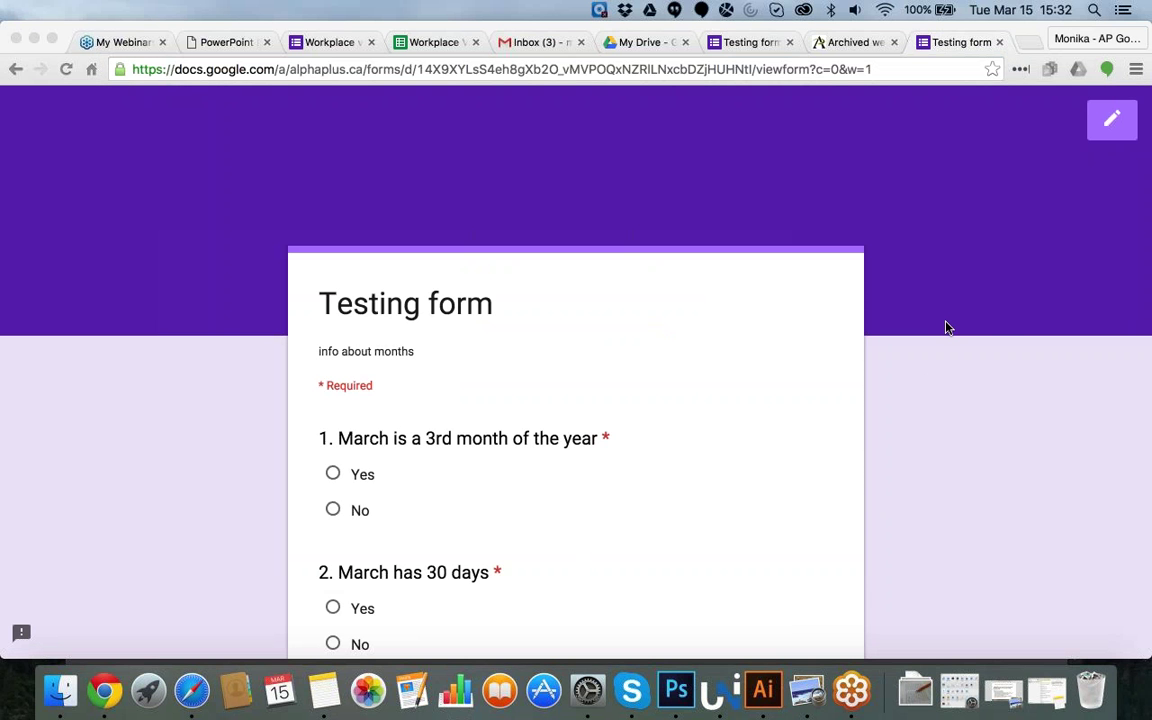
Step: Scroll through the live form's three questions, then return to the Testing form editor tab
{"action": "left_click", "coordinate": [732, 42]}
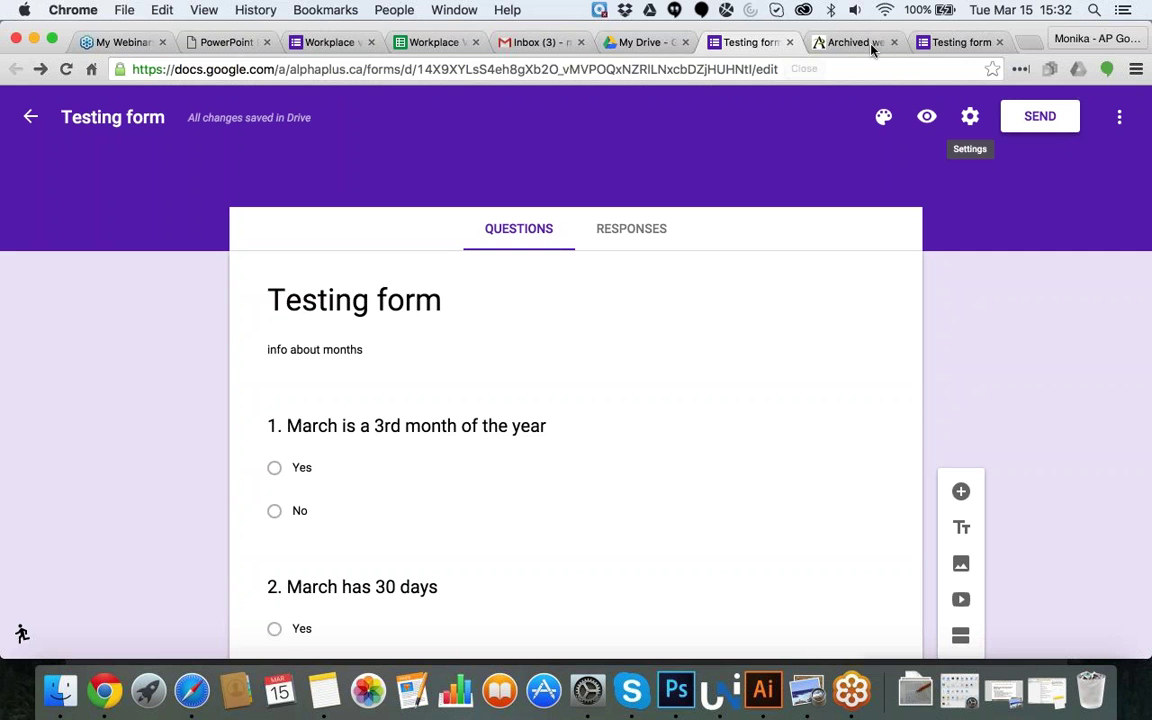
{"action": "left_click", "coordinate": [937, 44]}
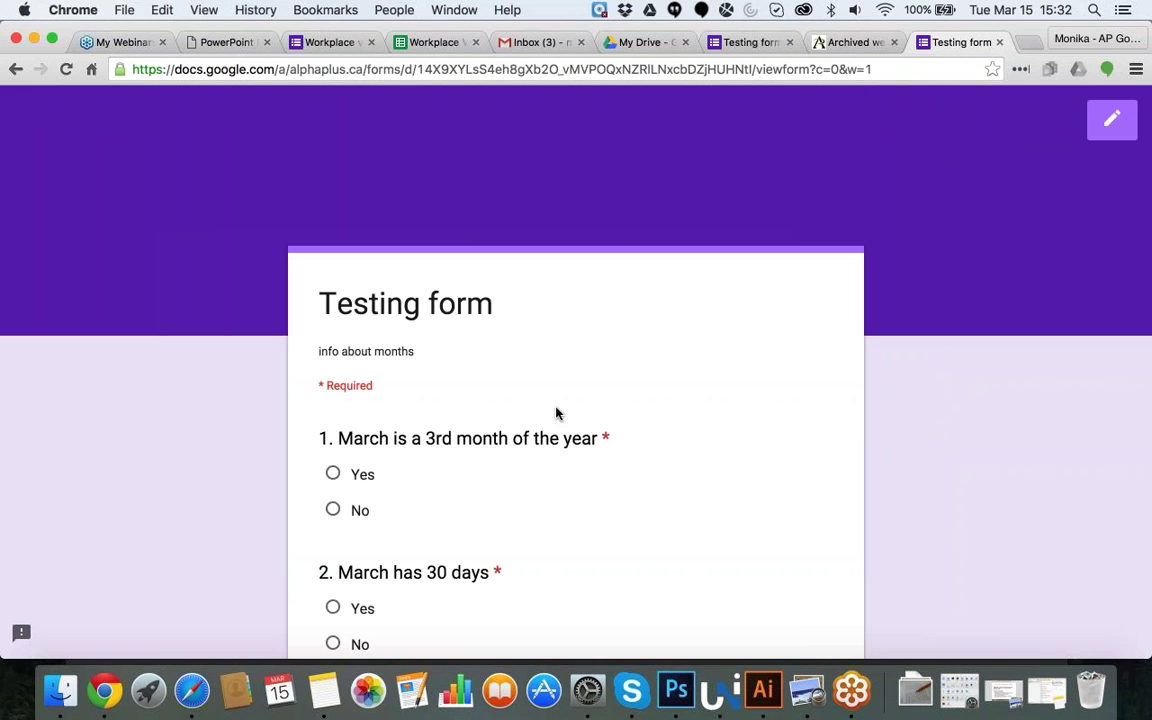
{"action": "scroll", "coordinate": [557, 413], "scroll_direction": "down", "scroll_amount": 5}
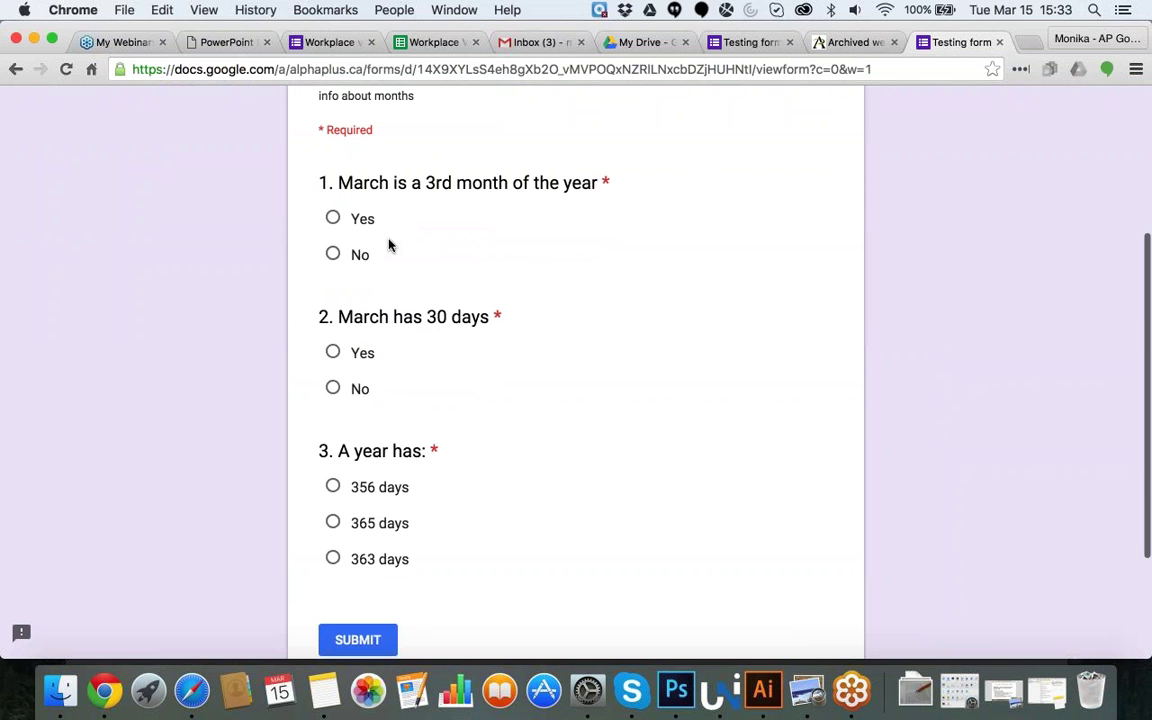
{"action": "scroll", "coordinate": [388, 240], "scroll_direction": "up", "scroll_amount": 5}
{"action": "scroll", "coordinate": [389, 245], "scroll_direction": "down", "scroll_amount": 8}
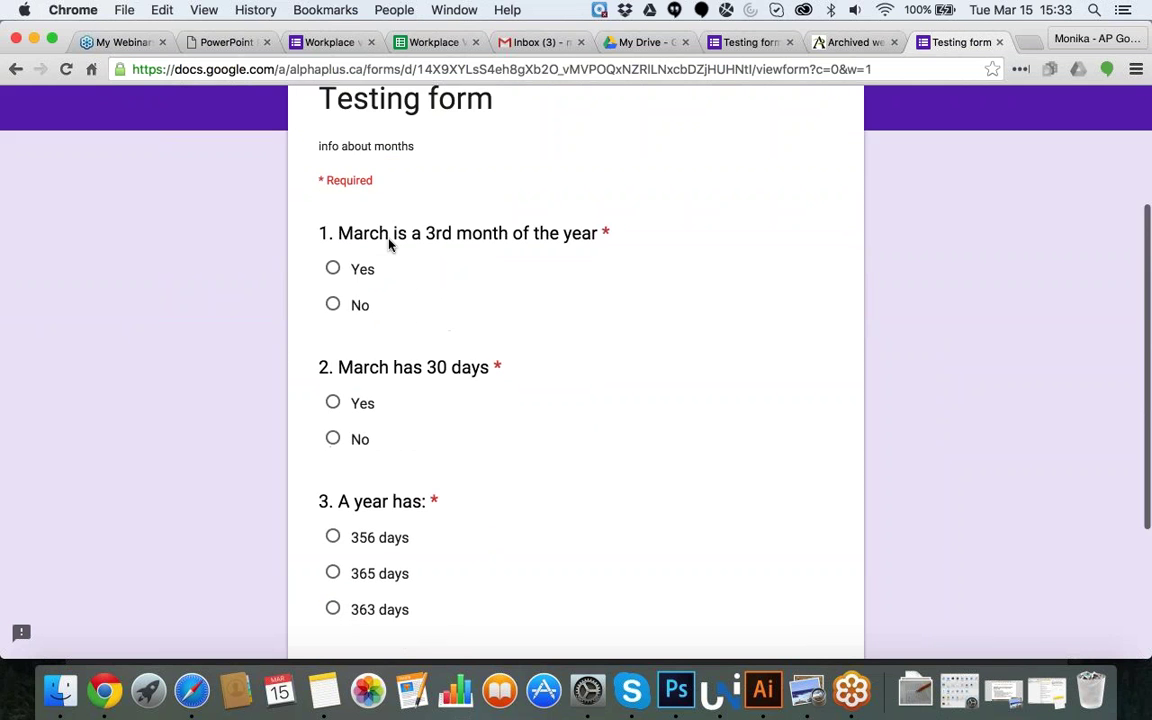
{"action": "scroll", "coordinate": [389, 245], "scroll_direction": "up", "scroll_amount": 8}
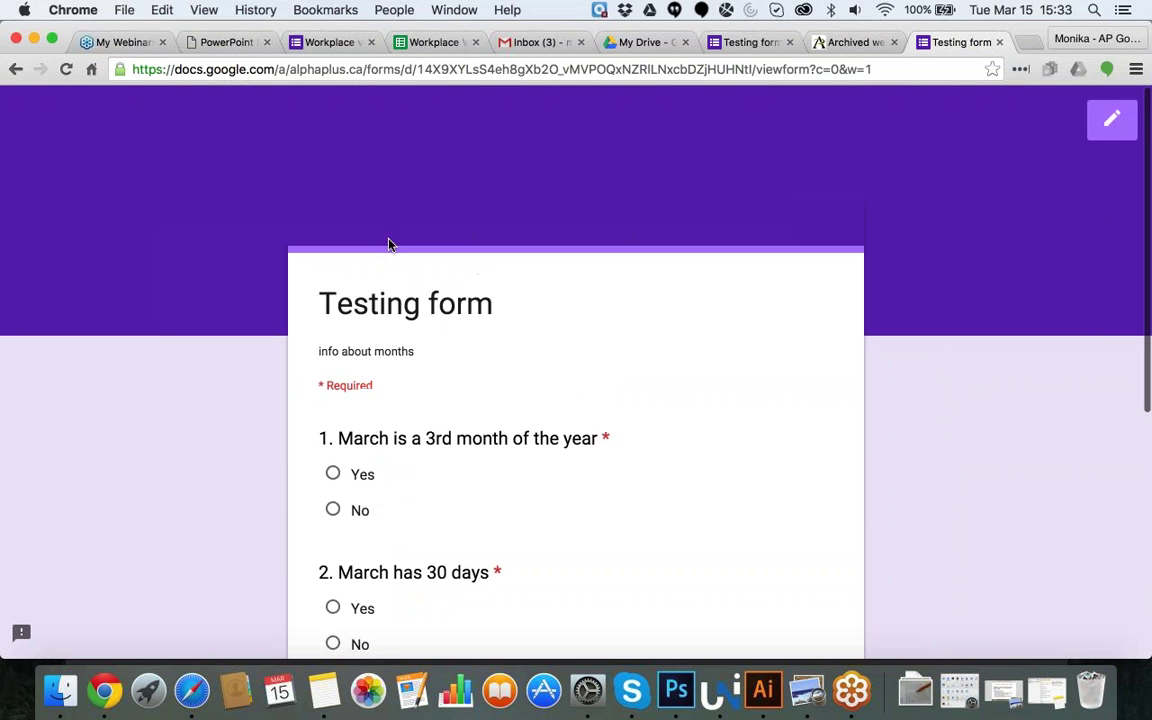
{"action": "scroll", "coordinate": [389, 245], "scroll_direction": "down", "scroll_amount": 3}
{"action": "scroll", "coordinate": [389, 245], "scroll_direction": "down", "scroll_amount": 5}
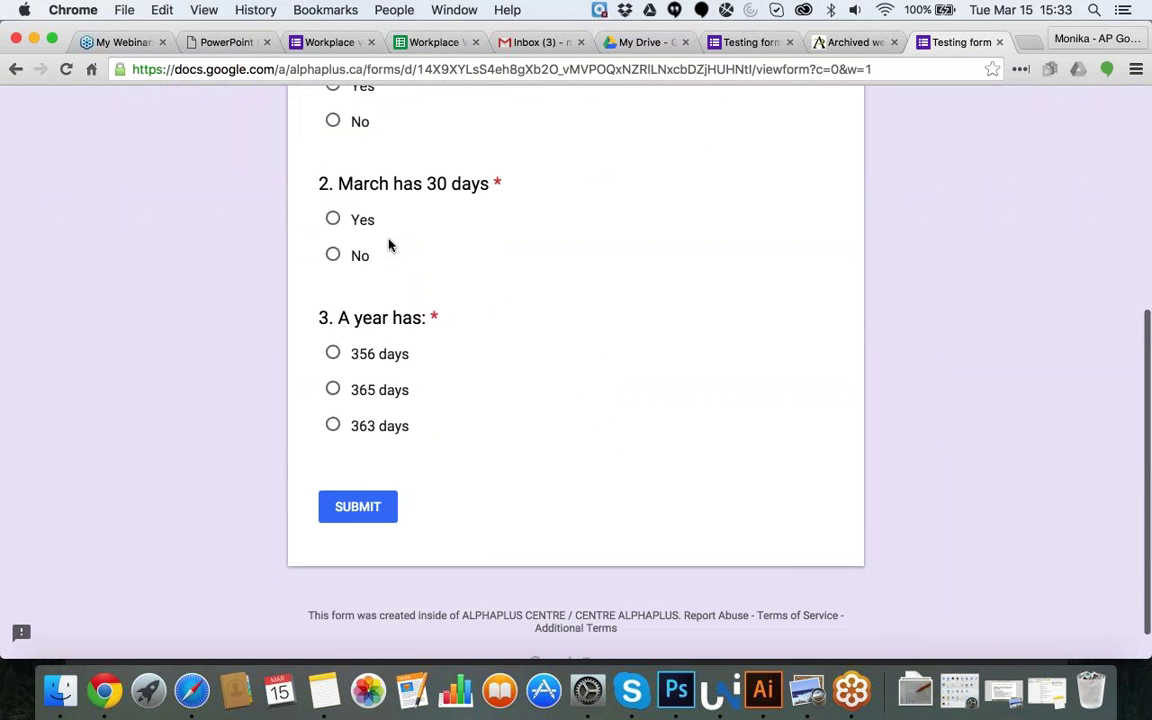
{"action": "scroll", "coordinate": [389, 245], "scroll_direction": "up", "scroll_amount": 8}
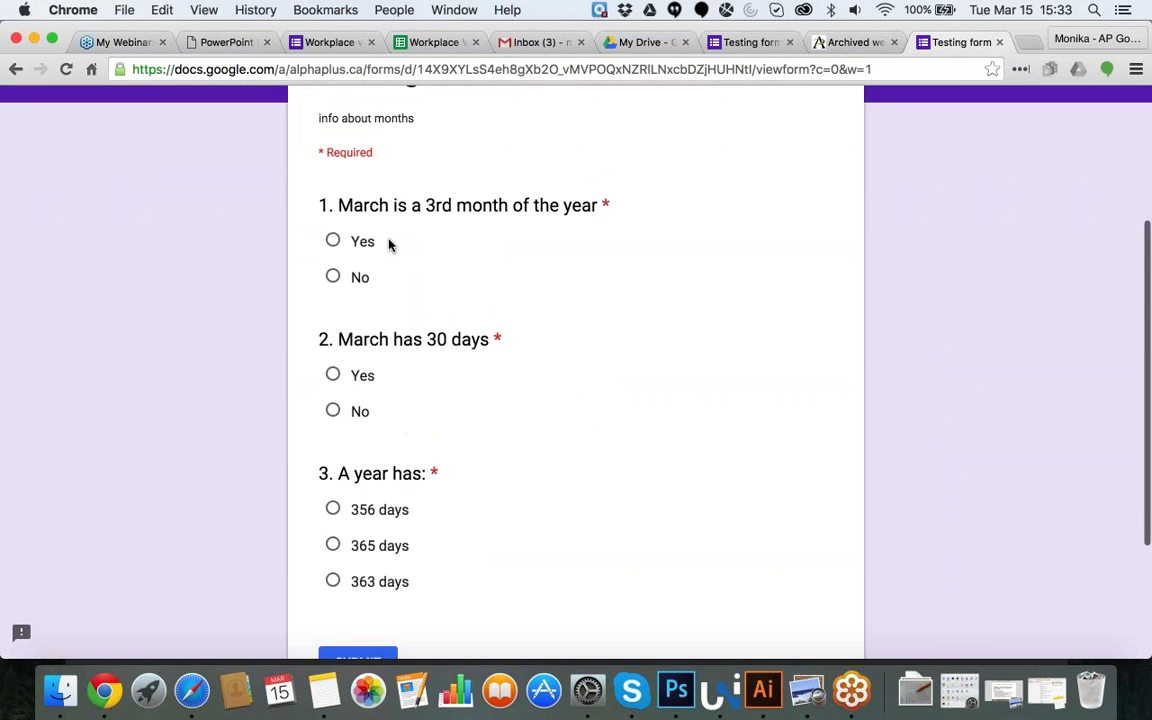
{"action": "left_click", "coordinate": [742, 45]}
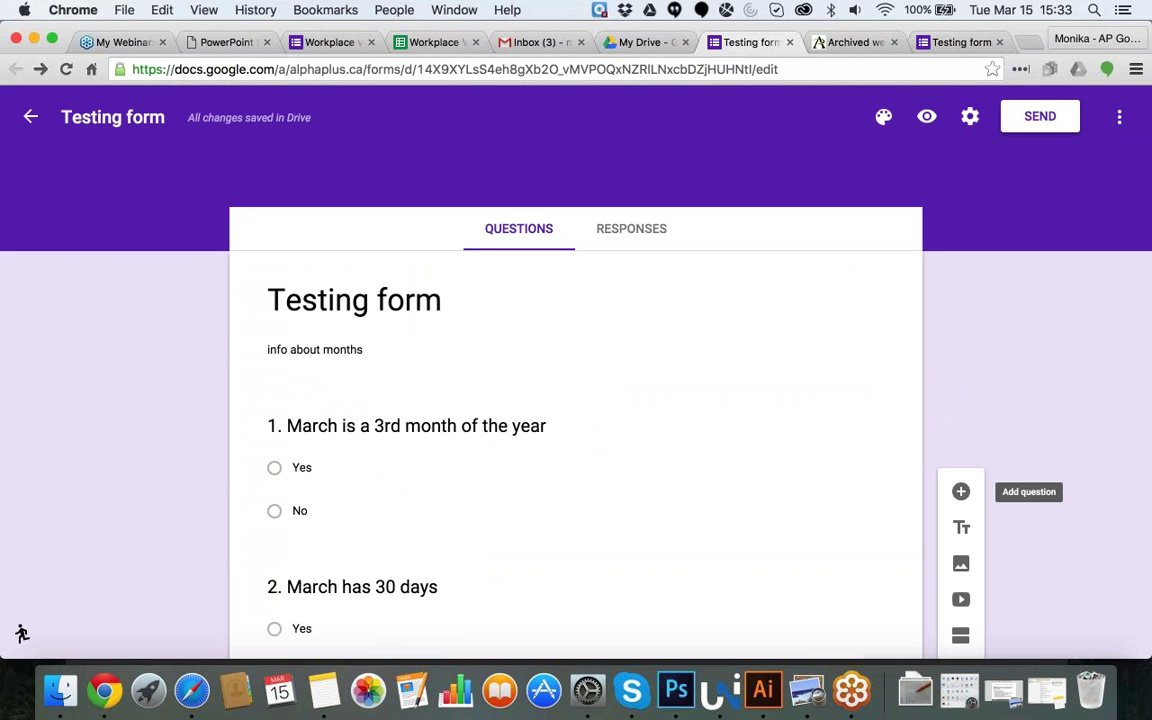
Step: Add a short-answer question 'Add your name' and drag it above question 1
{"action": "left_click", "coordinate": [963, 492]}
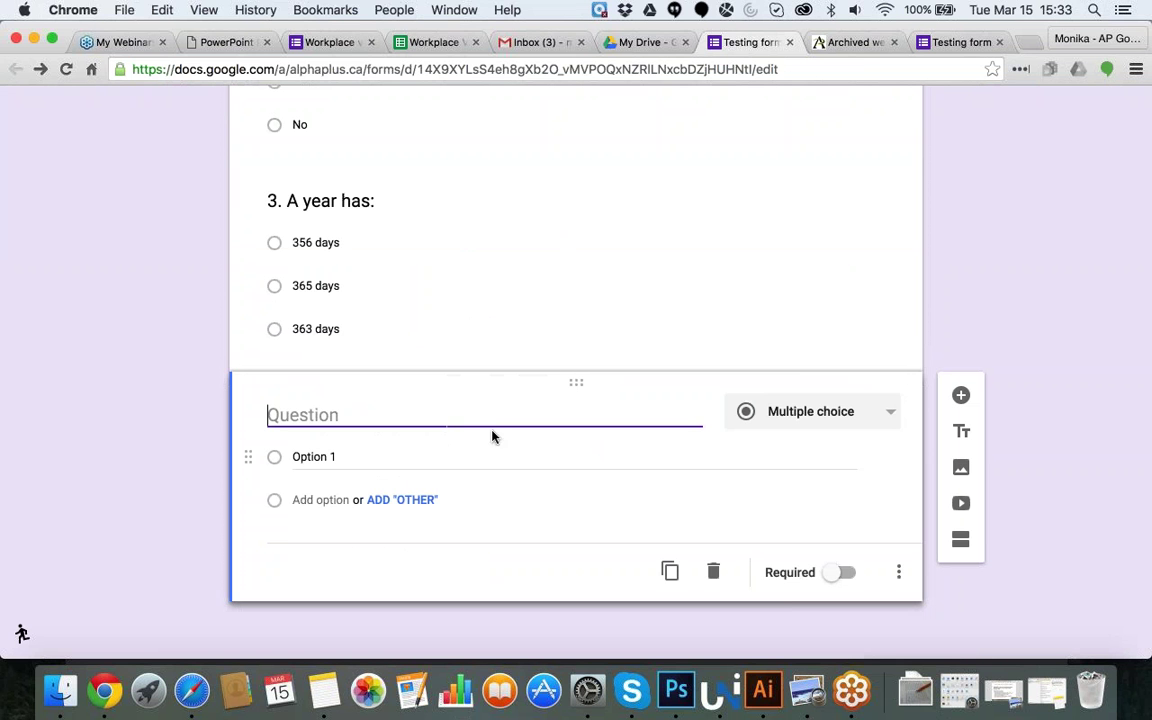
{"action": "type", "text": "Add yo"}
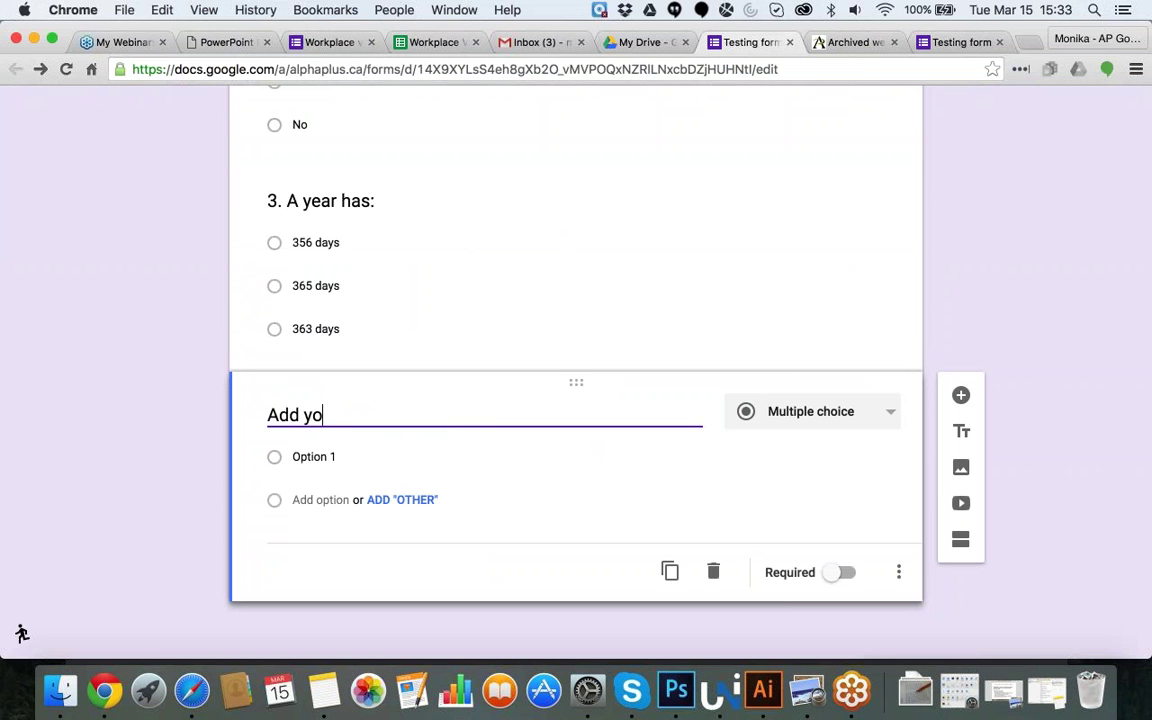
{"action": "type", "text": "ur name"}
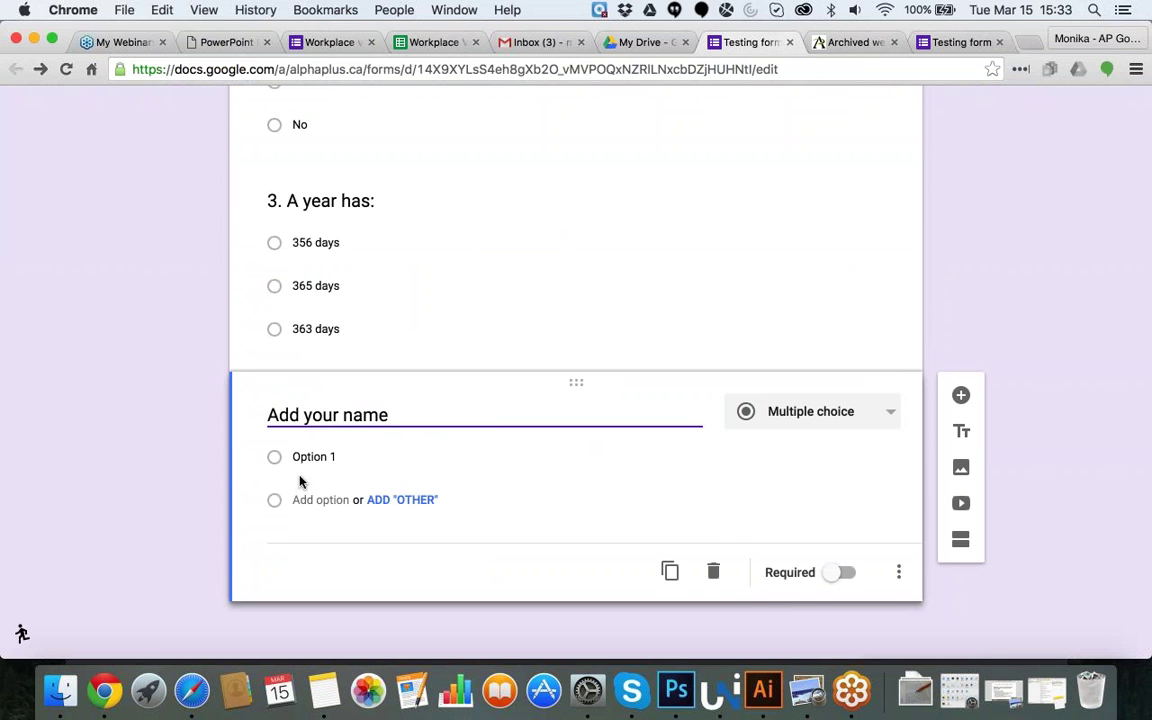
{"action": "left_click", "coordinate": [895, 420]}
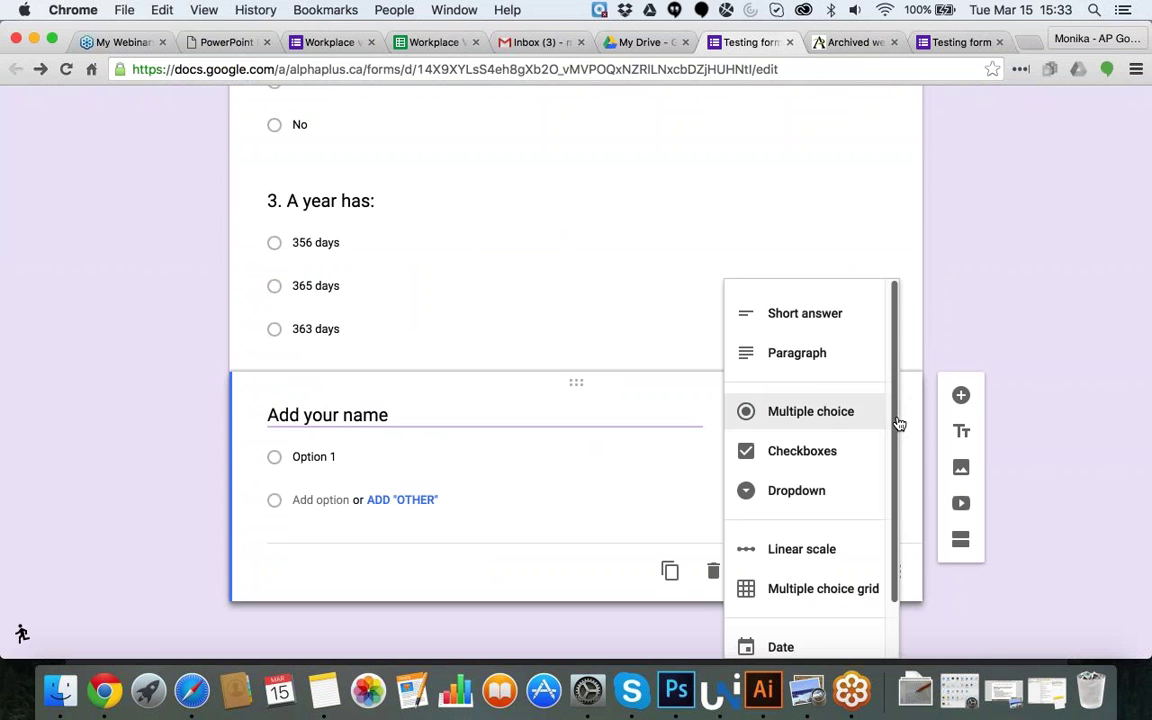
{"action": "left_click", "coordinate": [788, 315]}
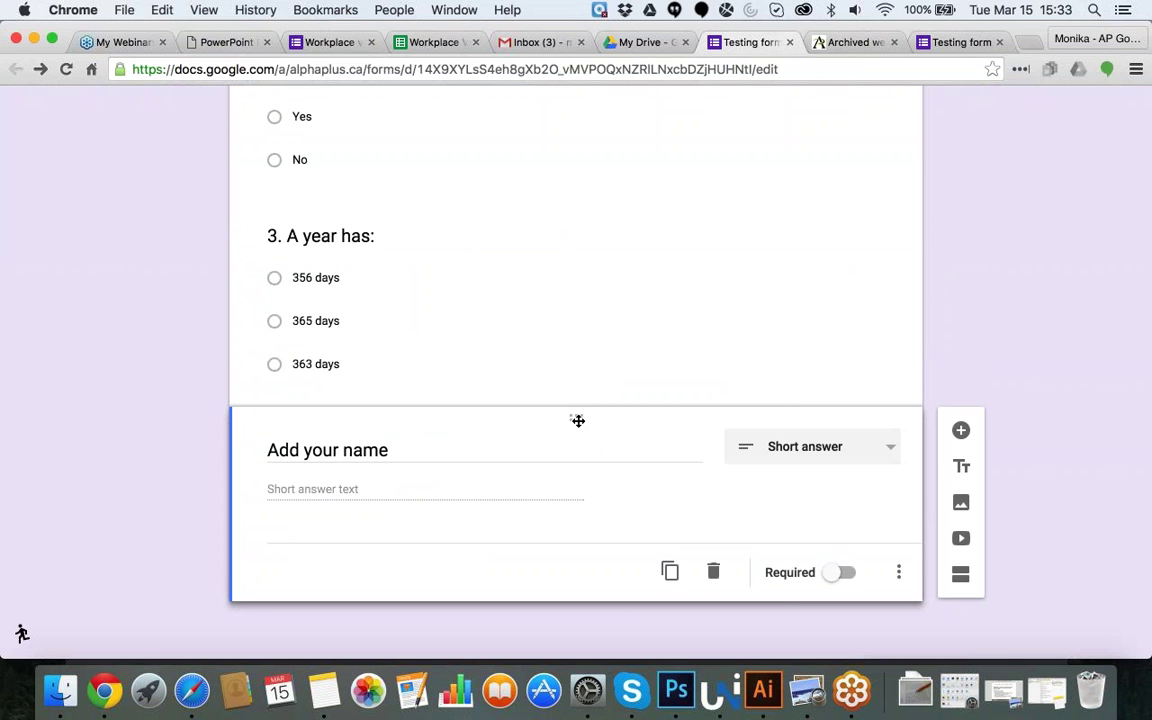
{"action": "left_click_drag", "start_coordinate": [578, 421], "coordinate": [576, 268]}
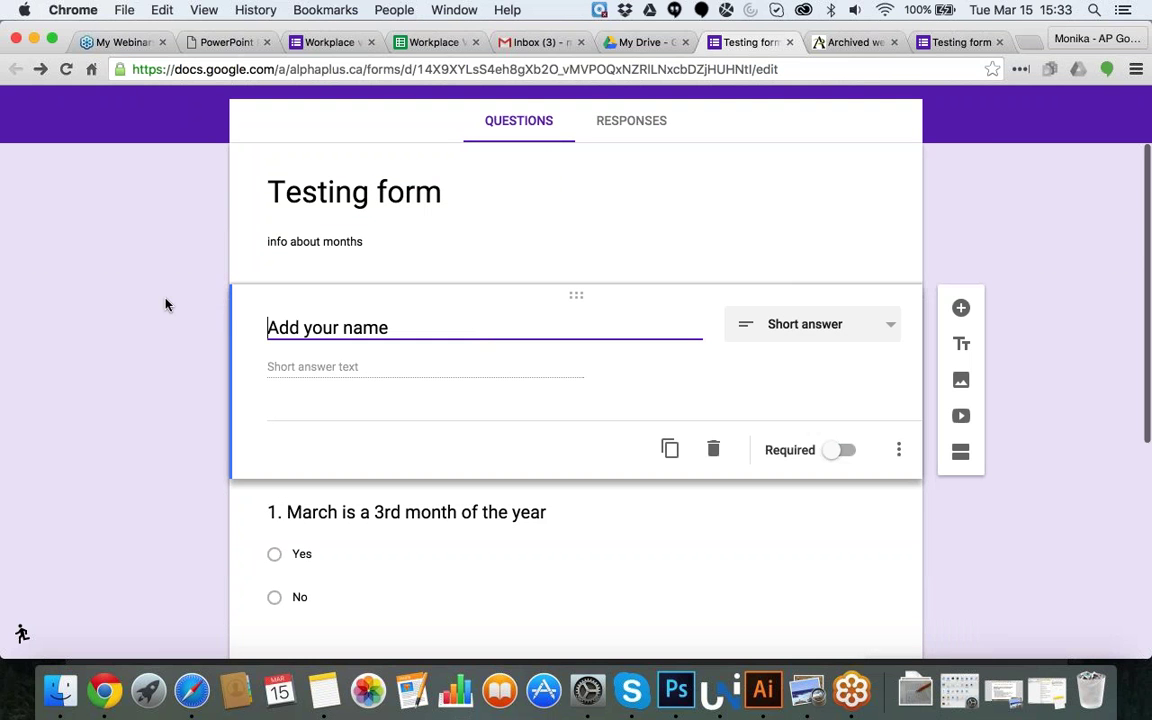
{"action": "scroll", "coordinate": [166, 305], "scroll_direction": "down", "scroll_amount": 8}
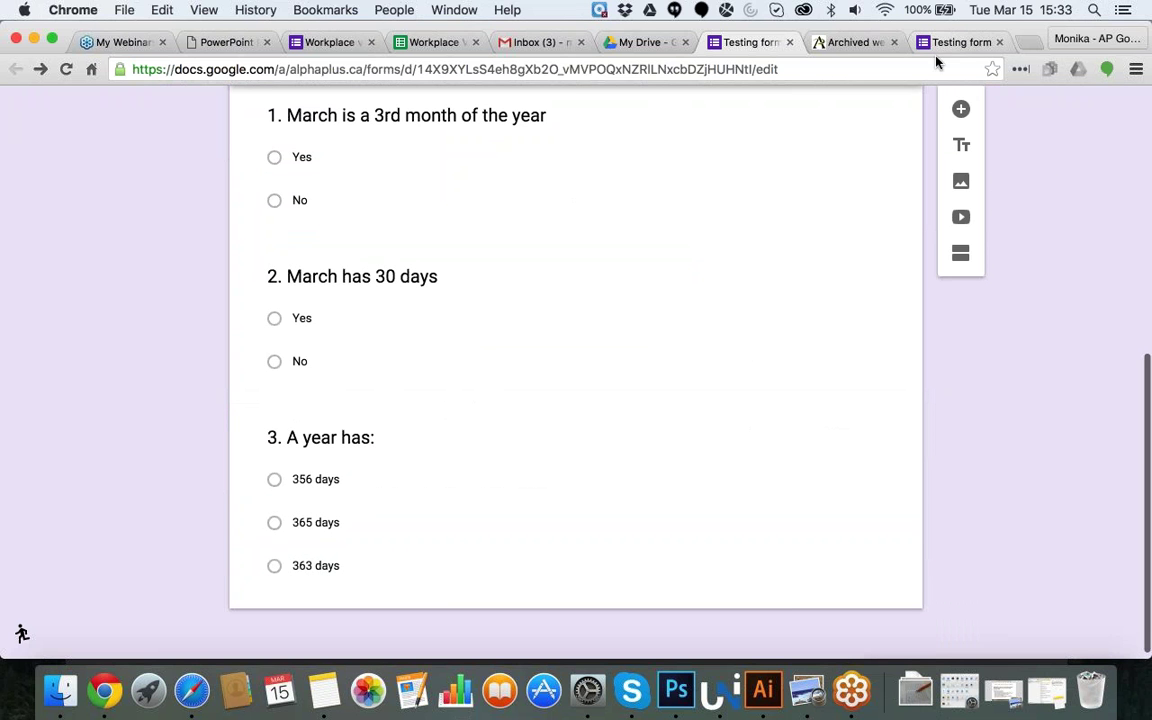
{"action": "scroll", "coordinate": [1014, 231], "scroll_direction": "up", "scroll_amount": 8}
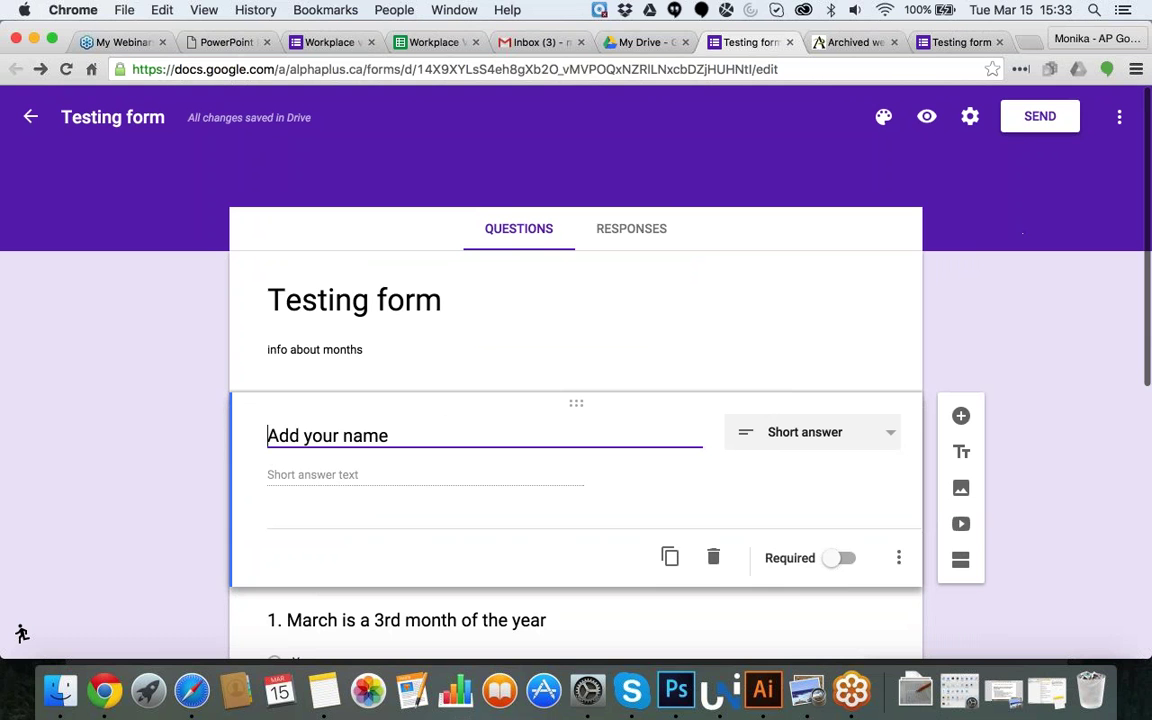
Step: Switch to the live Testing form and reload it so the name question appears
{"action": "left_click", "coordinate": [1040, 116]}
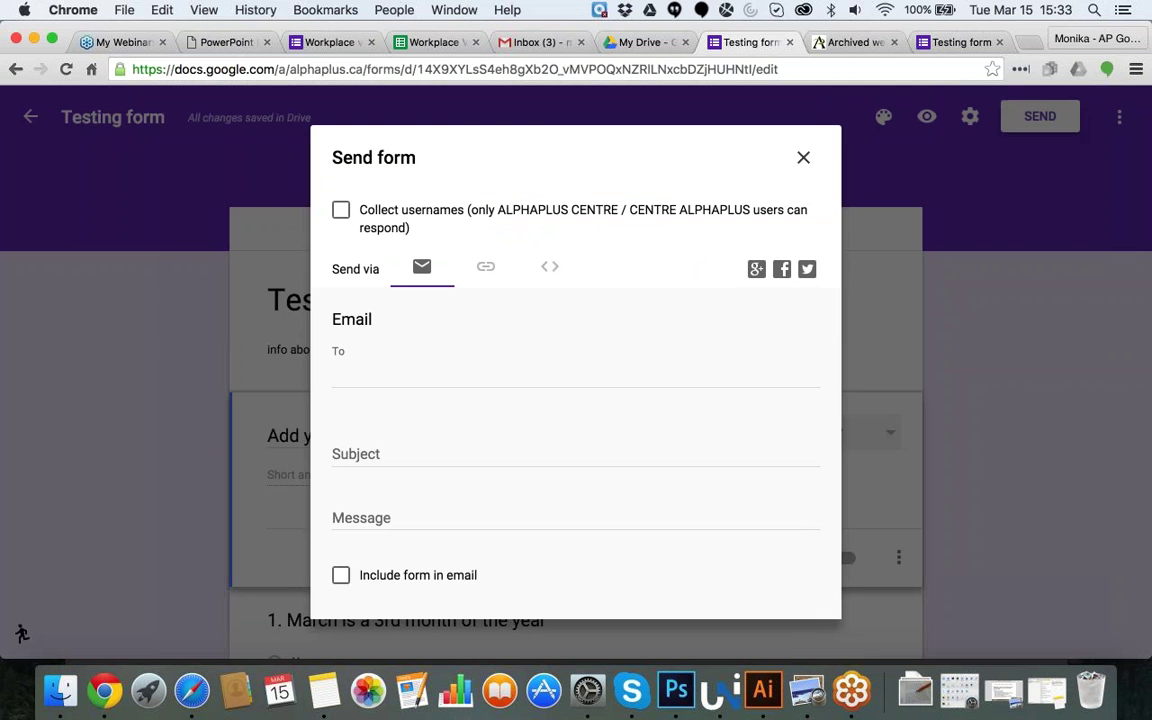
{"action": "left_click", "coordinate": [803, 157]}
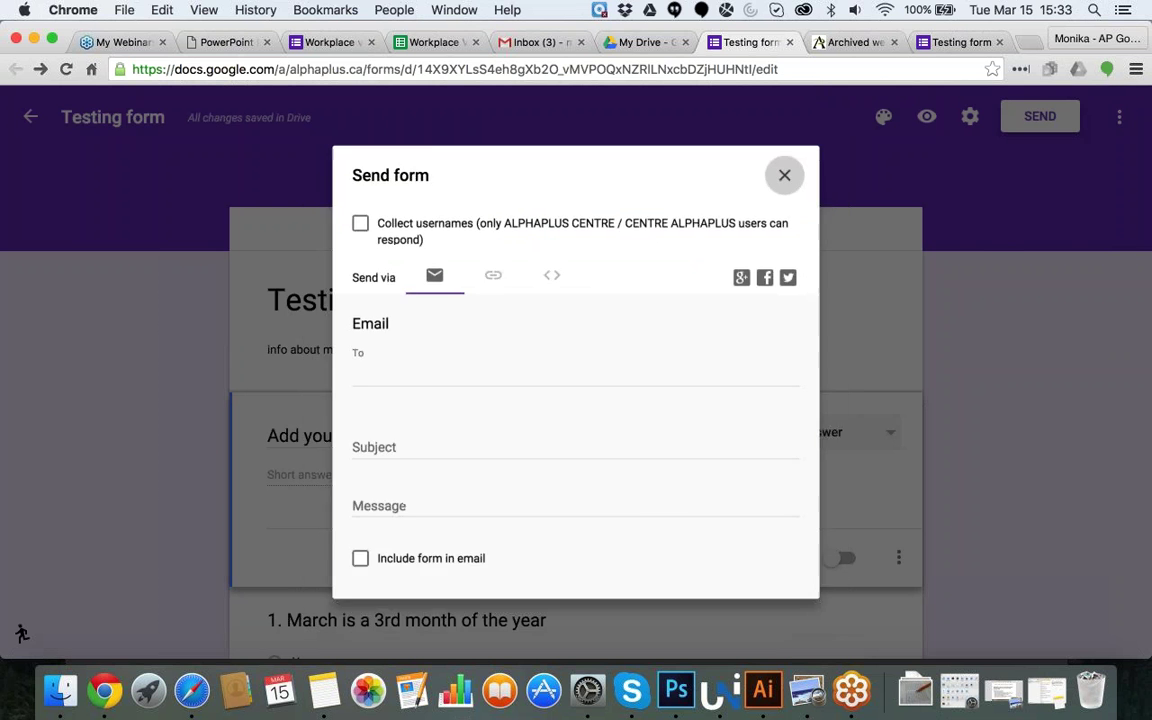
{"action": "left_click", "coordinate": [958, 42]}
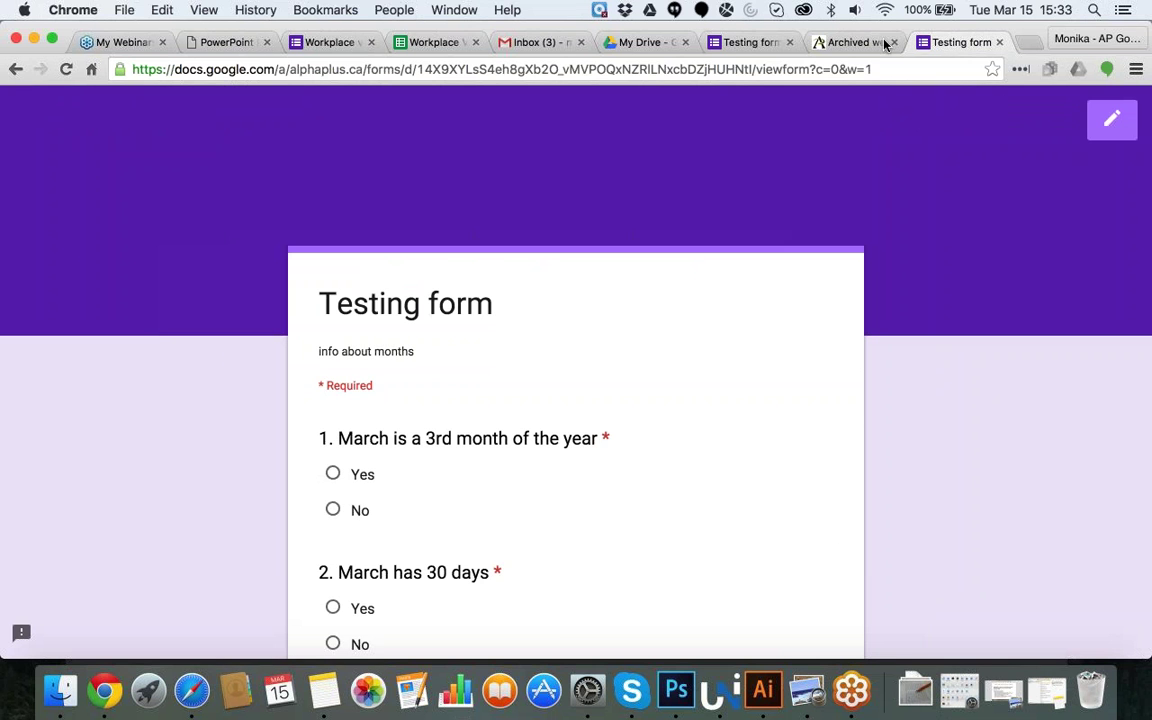
{"action": "left_click", "coordinate": [68, 70]}
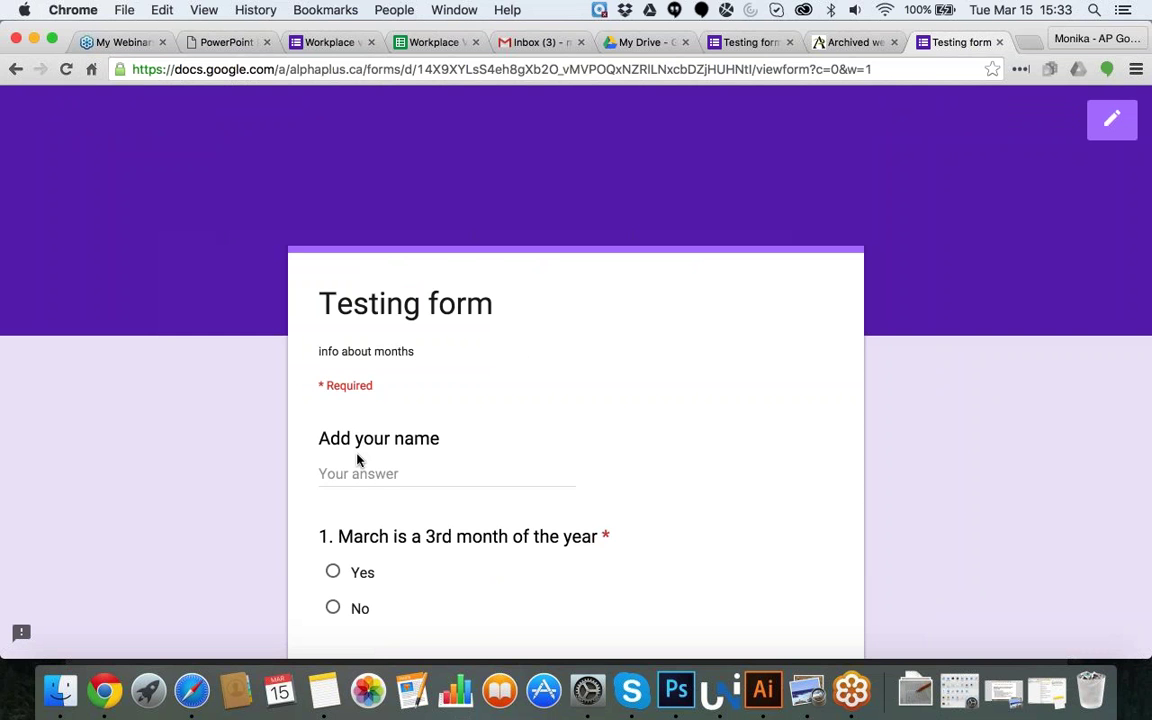
{"action": "scroll", "coordinate": [406, 463], "scroll_direction": "down", "scroll_amount": 2}
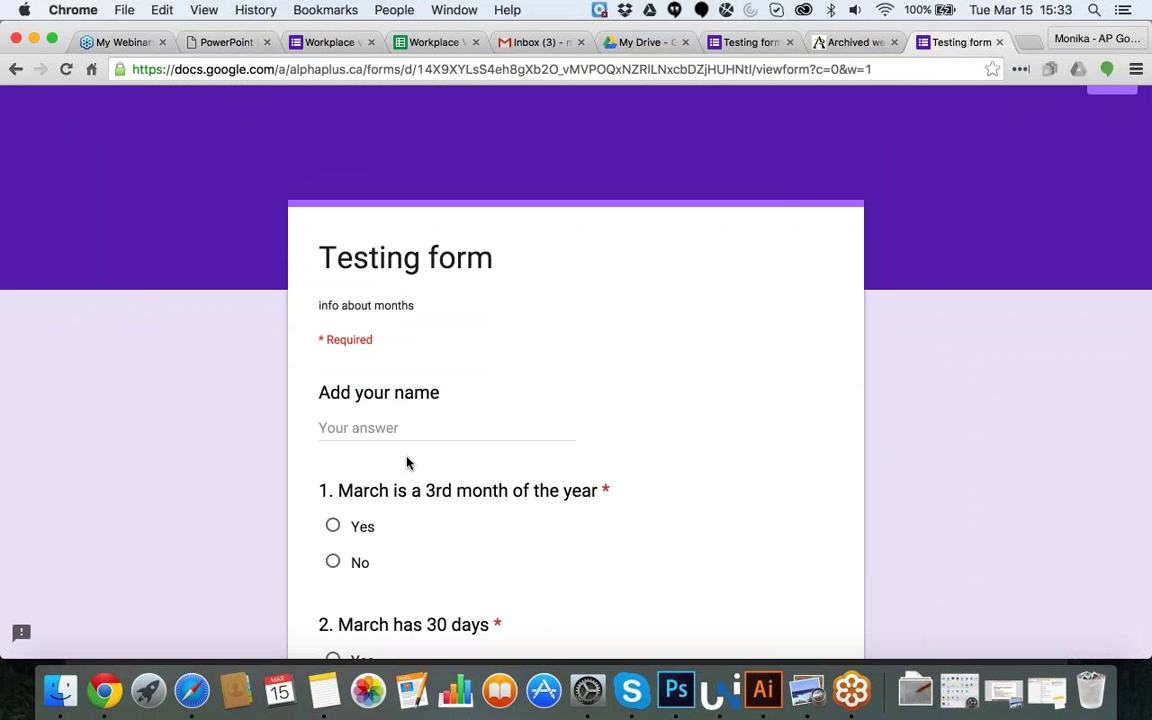
Step: Enter a name, answer Yes, No and 365 days, and submit the response
{"action": "left_click", "coordinate": [382, 418]}
{"action": "type", "text": "Monika"}
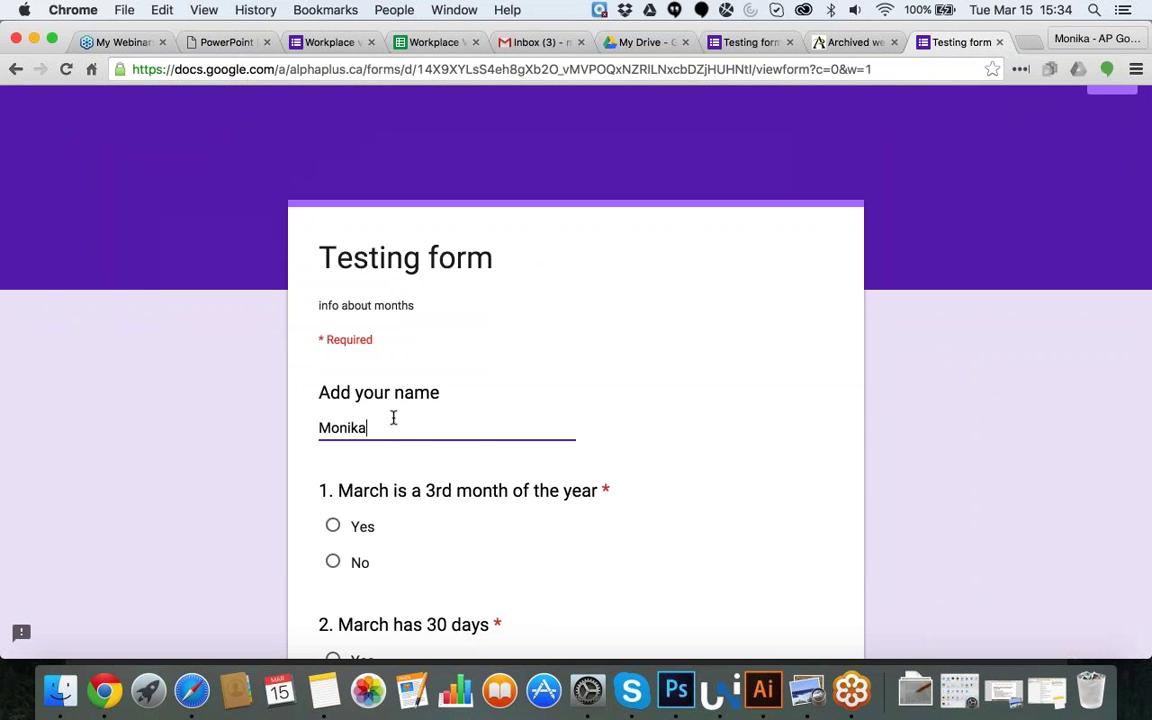
{"action": "scroll", "coordinate": [480, 437], "scroll_direction": "down", "scroll_amount": 5}
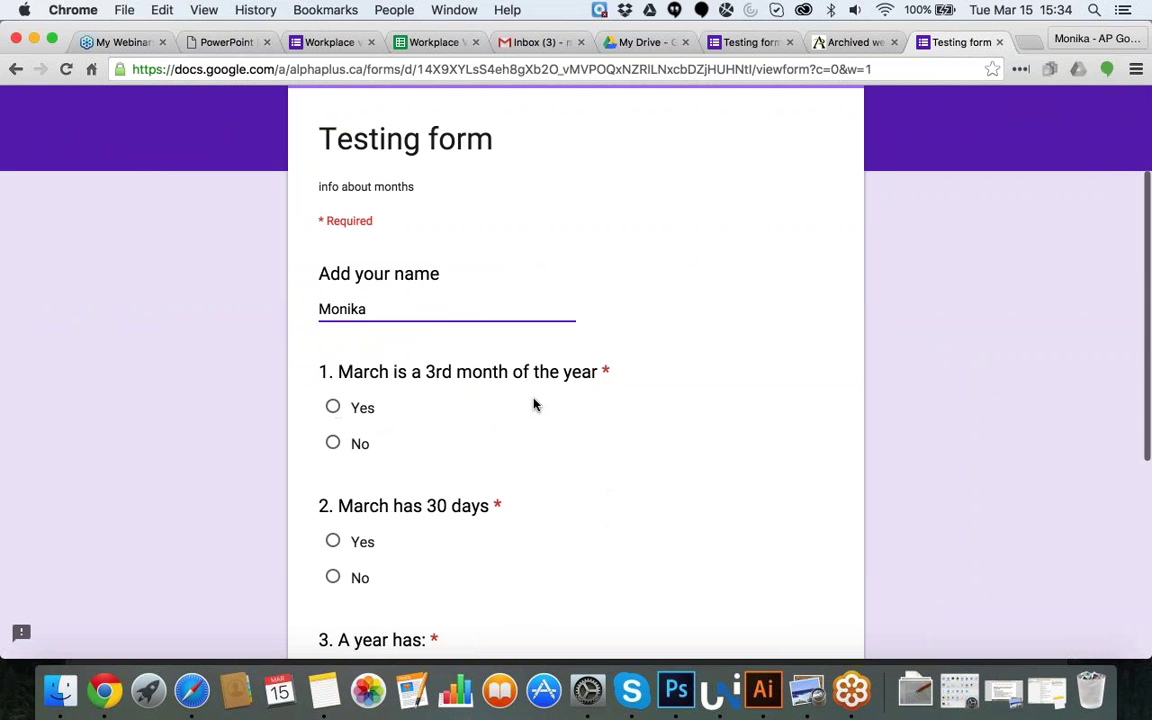
{"action": "left_click", "coordinate": [334, 408]}
{"action": "scroll", "coordinate": [419, 455], "scroll_direction": "down", "scroll_amount": 4}
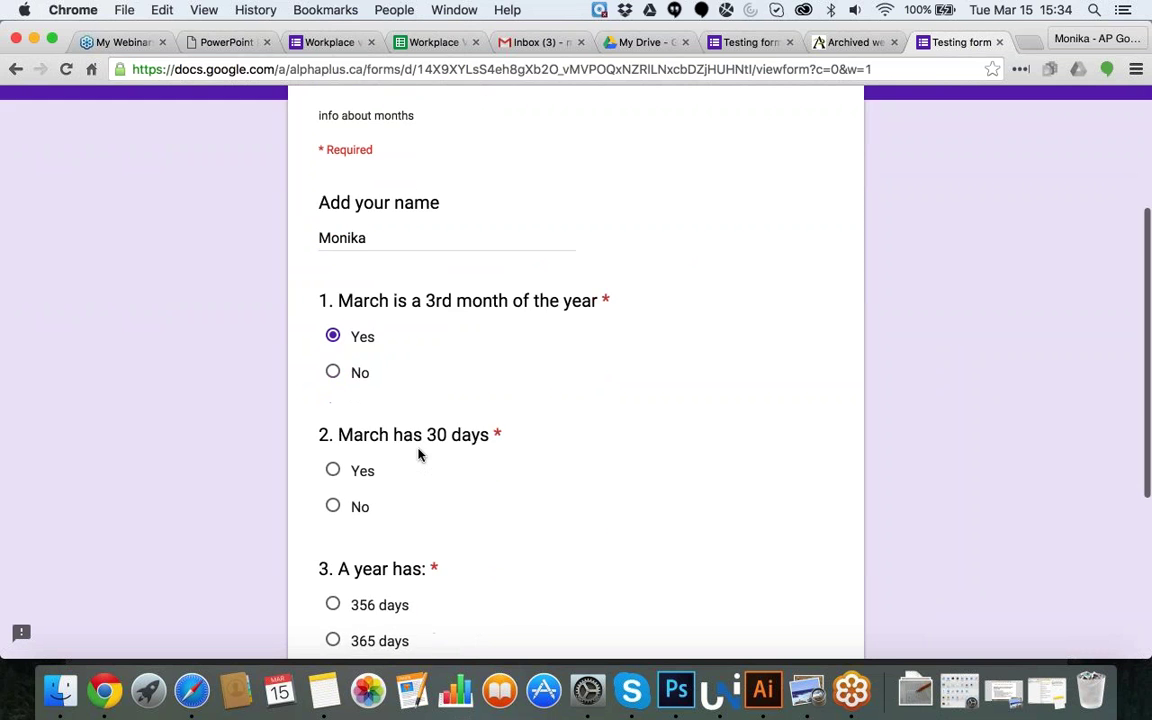
{"action": "left_click", "coordinate": [333, 456]}
{"action": "scroll", "coordinate": [336, 450], "scroll_direction": "down", "scroll_amount": 3}
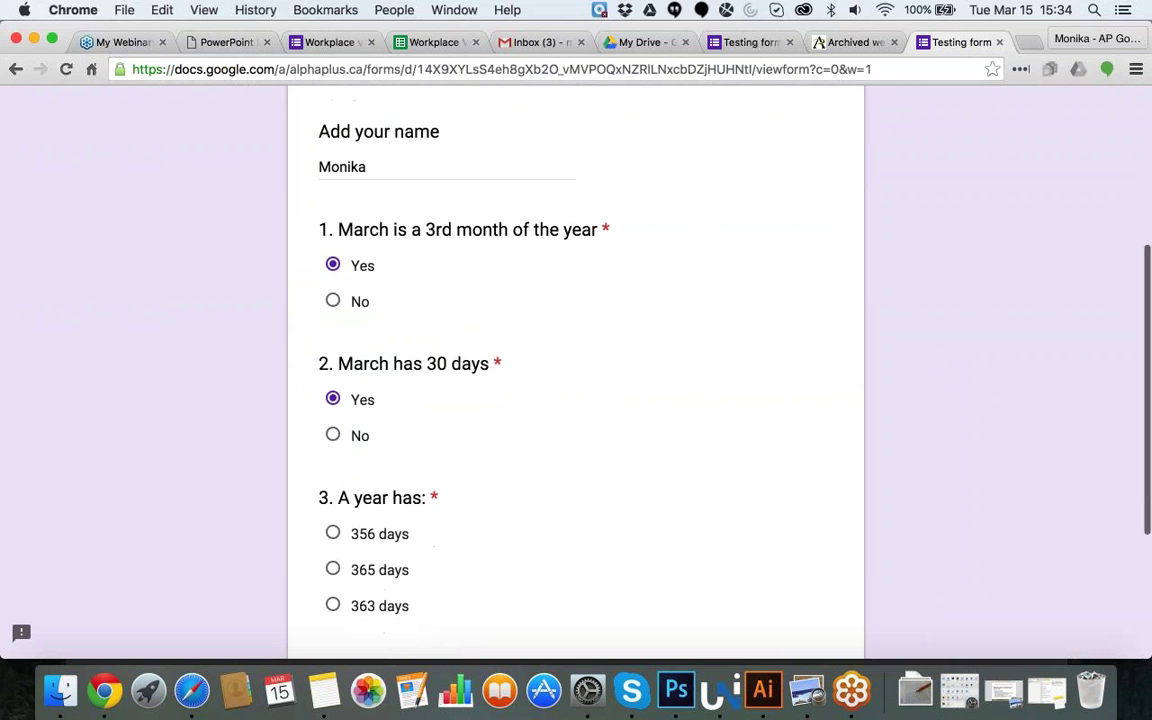
{"action": "left_click", "coordinate": [333, 435]}
{"action": "scroll", "coordinate": [417, 420], "scroll_direction": "down", "scroll_amount": 4}
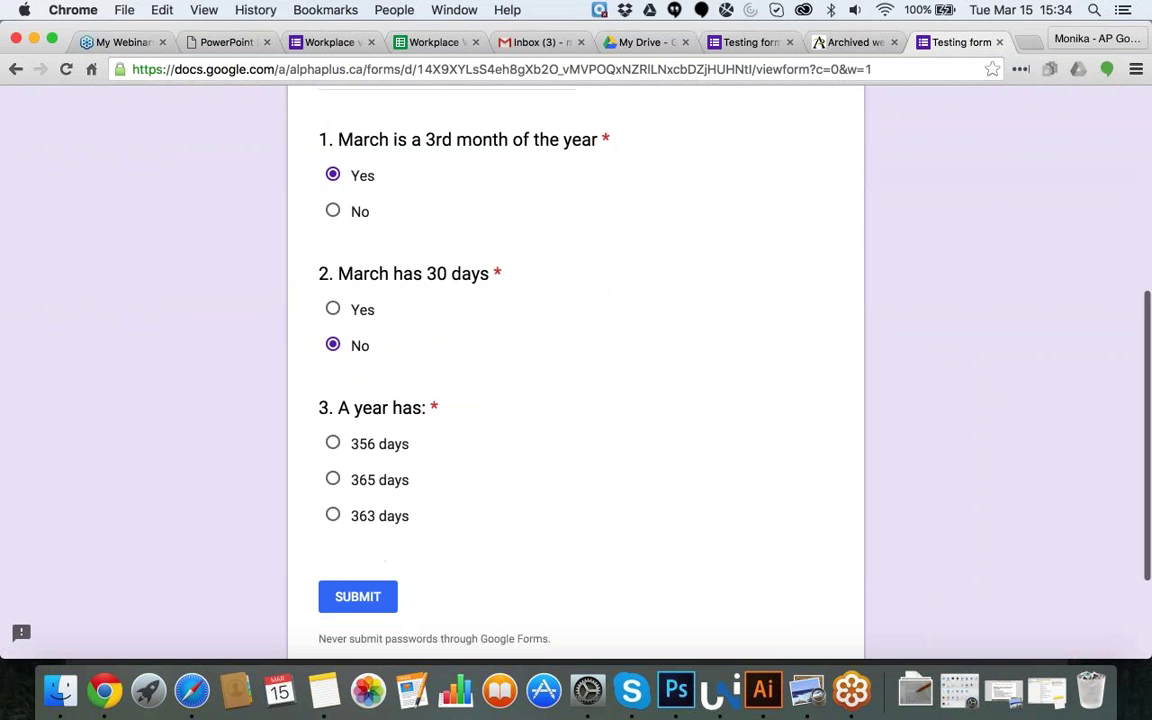
{"action": "left_click", "coordinate": [340, 484]}
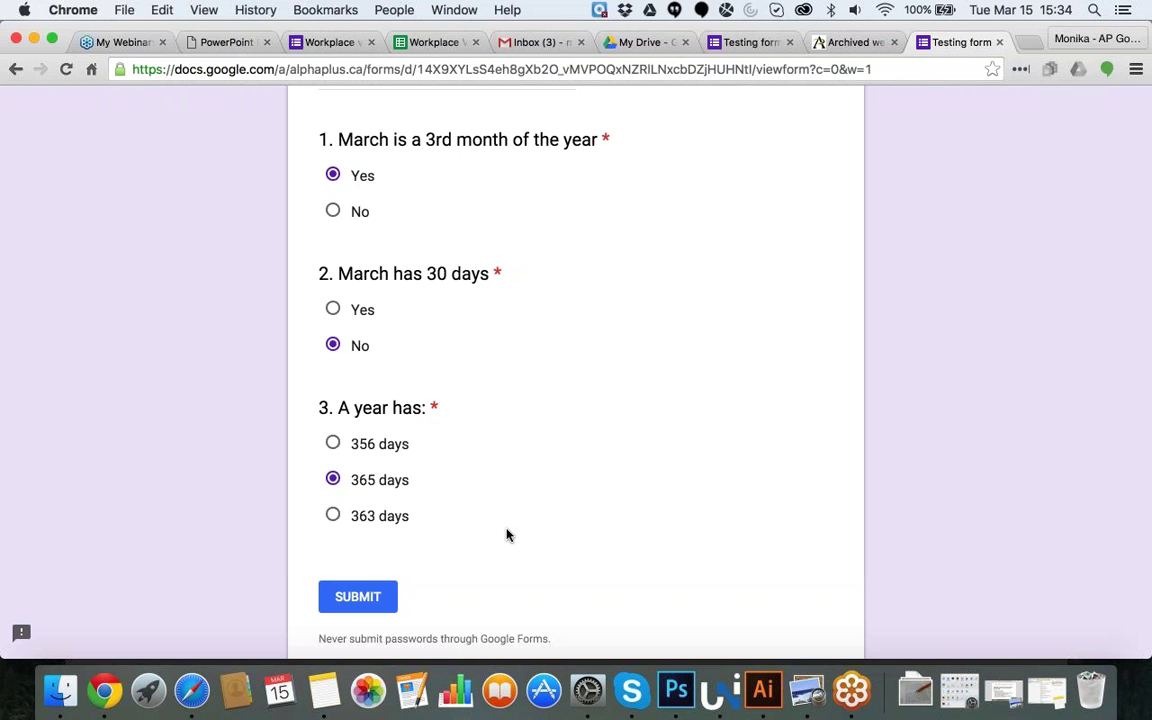
{"action": "left_click", "coordinate": [358, 597]}
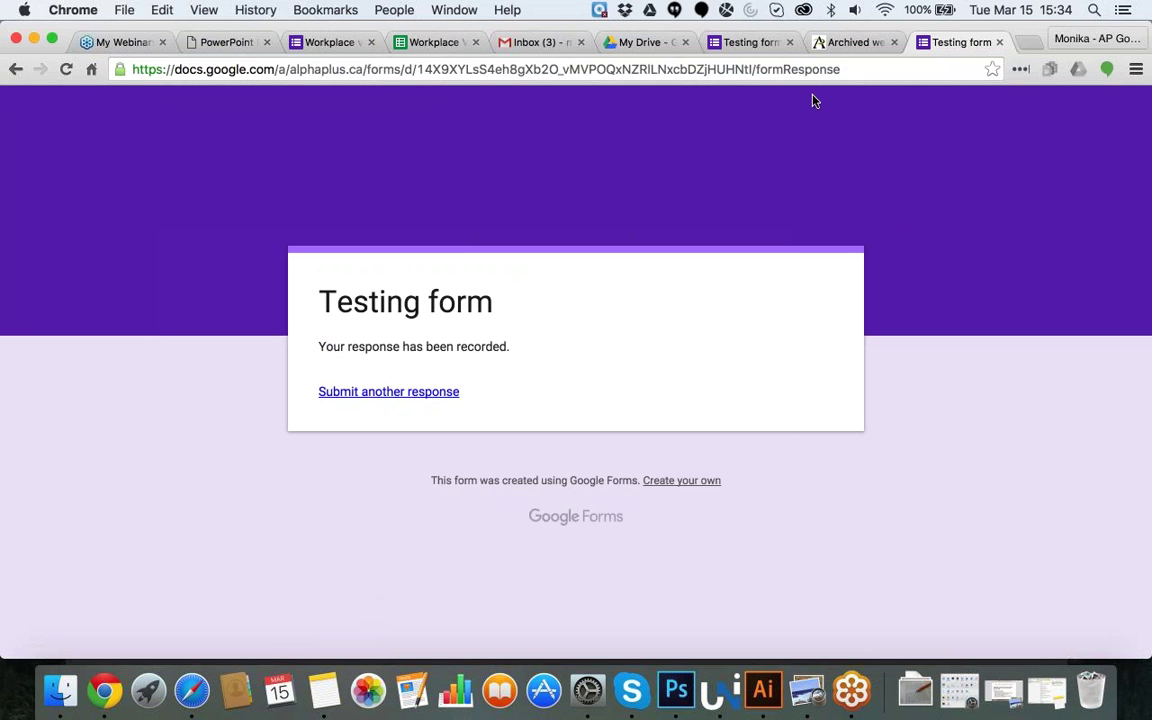
{"action": "left_click", "coordinate": [749, 42]}
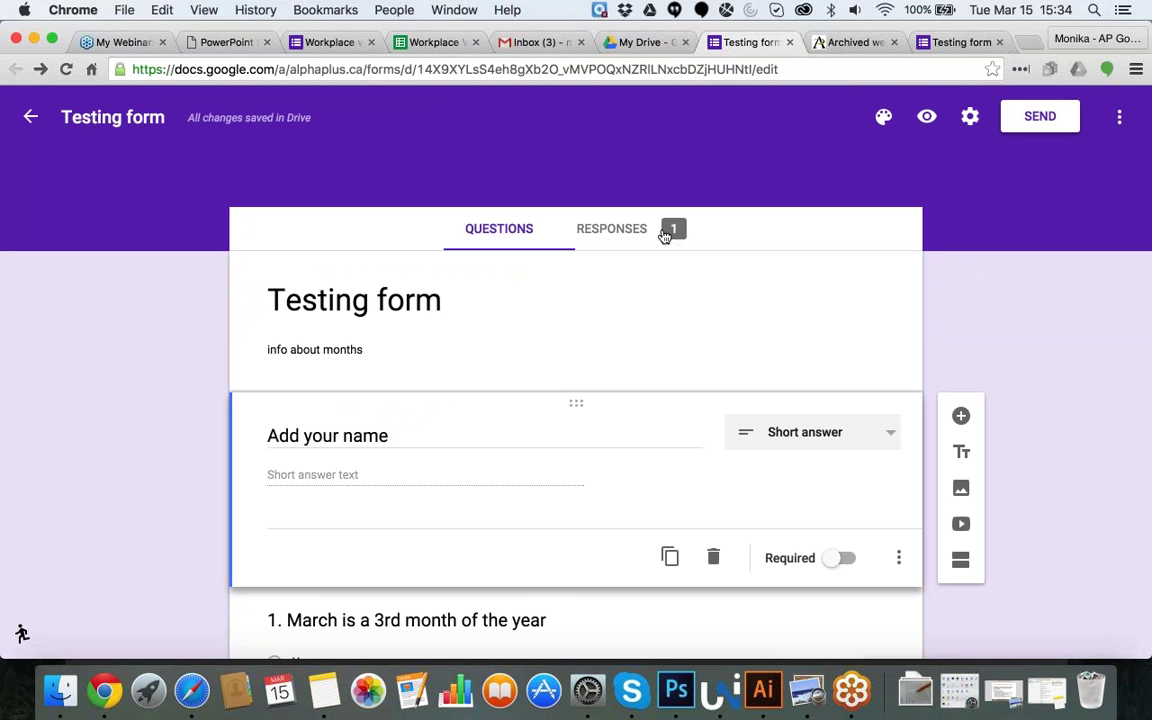
{"action": "left_click", "coordinate": [617, 231]}
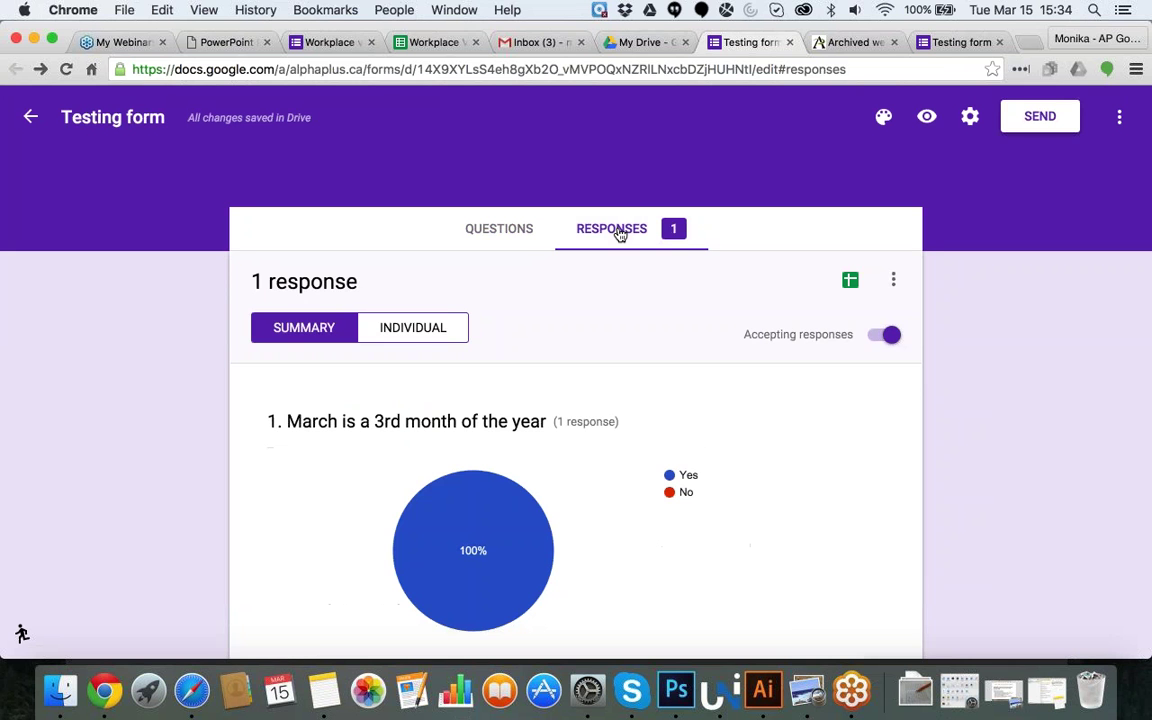
{"action": "scroll", "coordinate": [620, 233], "scroll_direction": "down", "scroll_amount": 4}
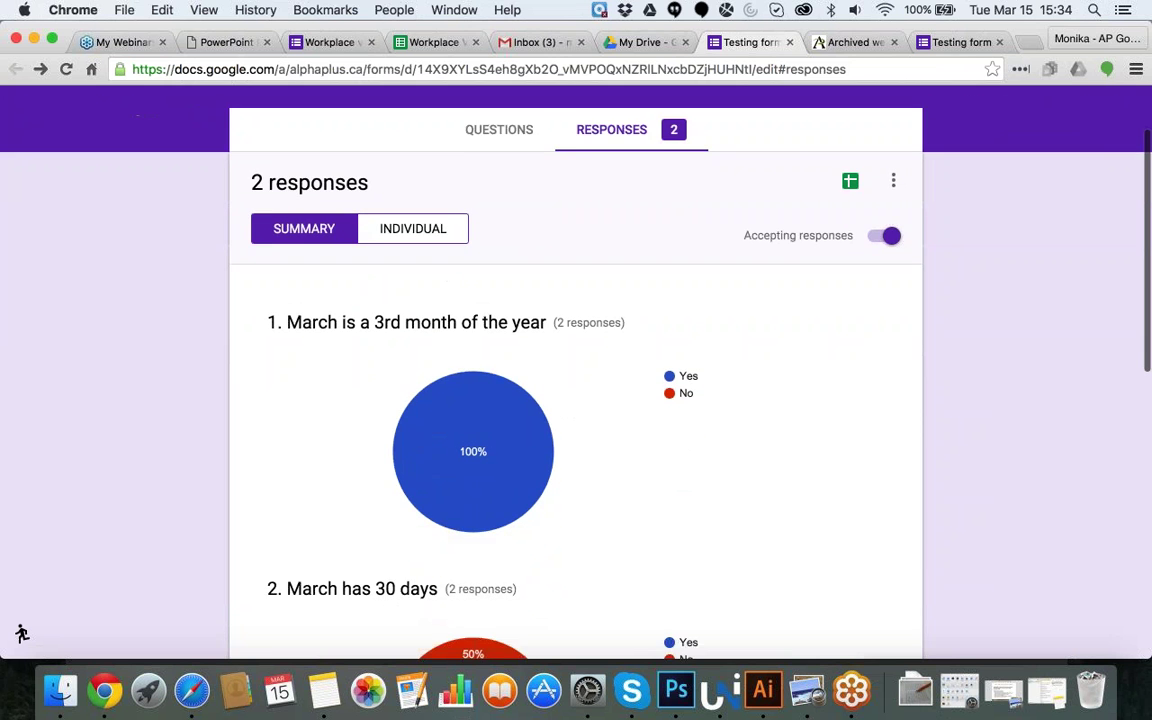
{"action": "scroll", "coordinate": [576, 380], "scroll_direction": "up", "scroll_amount": 4}
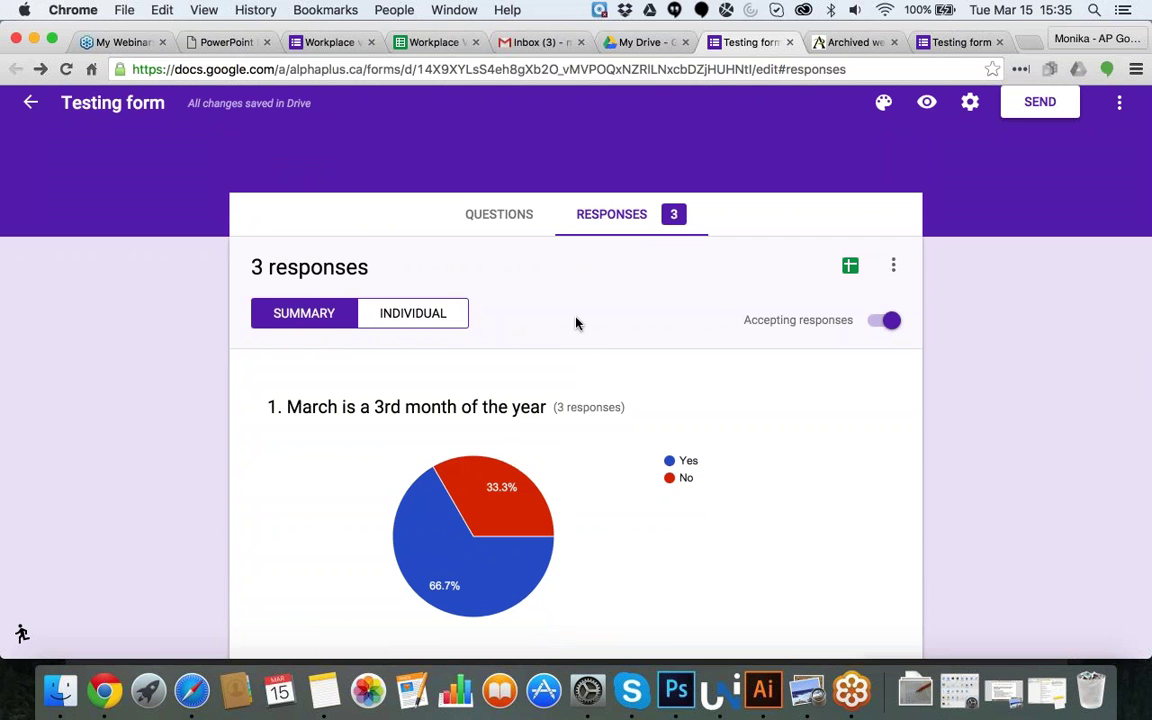
{"action": "scroll", "coordinate": [576, 323], "scroll_direction": "down", "scroll_amount": 2}
{"action": "scroll", "coordinate": [576, 323], "scroll_direction": "down", "scroll_amount": 2}
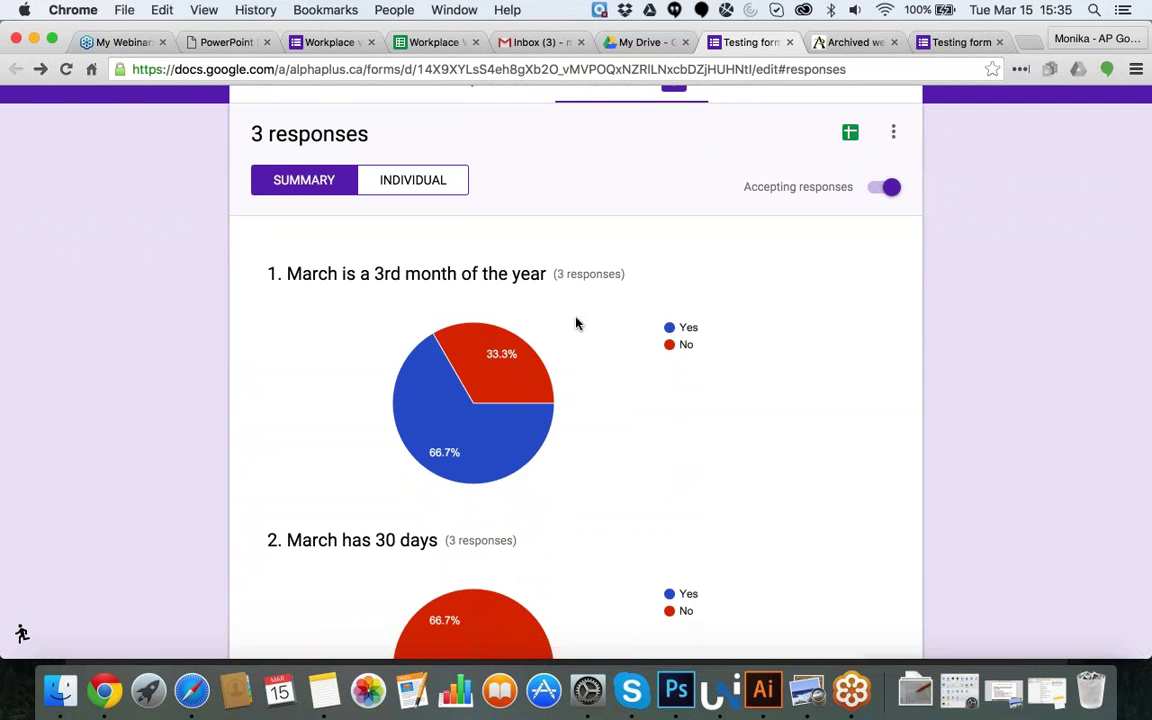
{"action": "scroll", "coordinate": [590, 442], "scroll_direction": "down", "scroll_amount": 10}
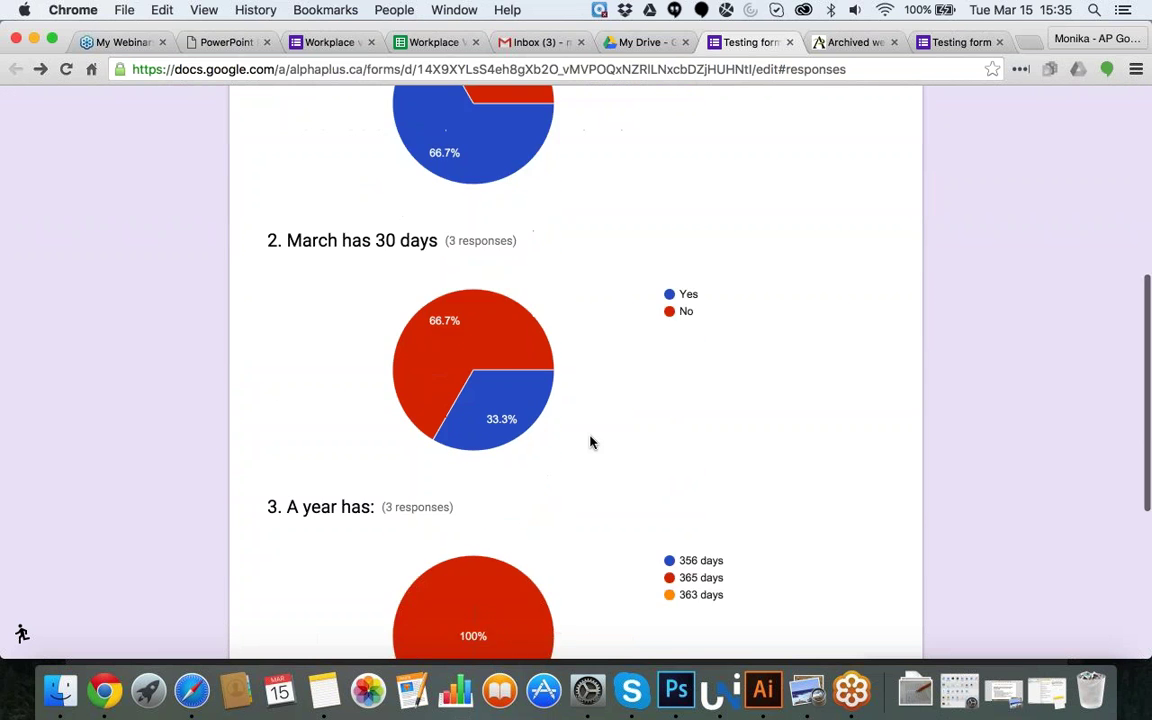
{"action": "scroll", "coordinate": [590, 442], "scroll_direction": "up", "scroll_amount": 2}
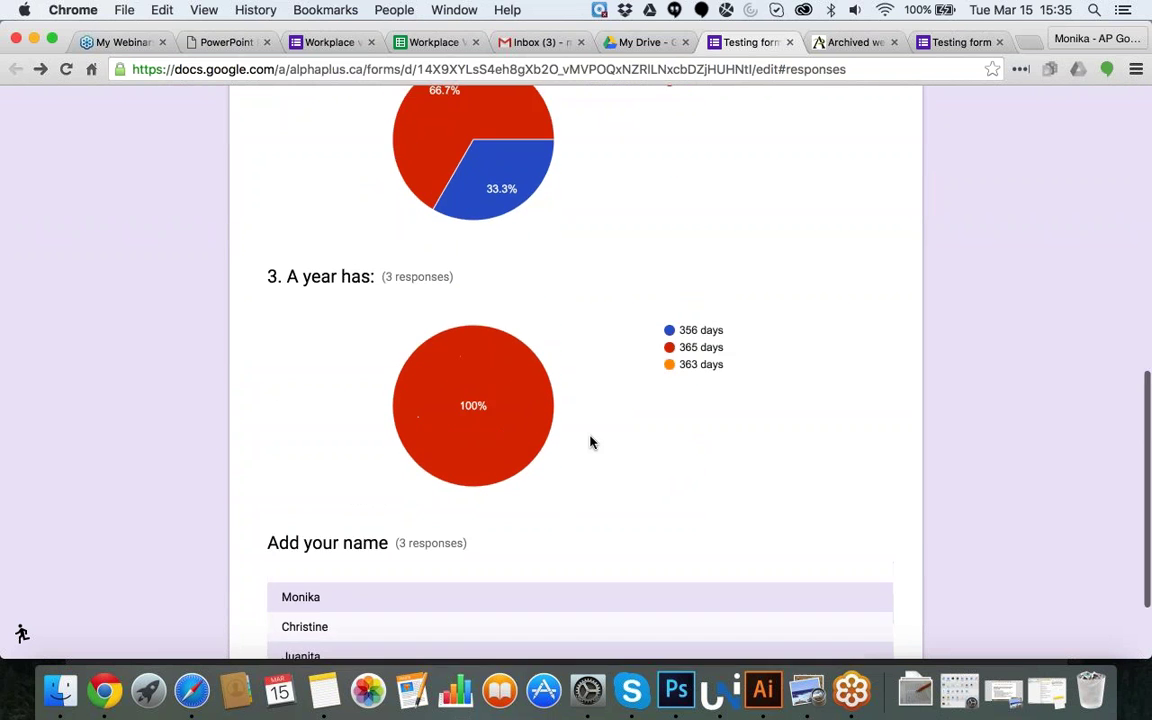
{"action": "scroll", "coordinate": [590, 442], "scroll_direction": "up", "scroll_amount": 8}
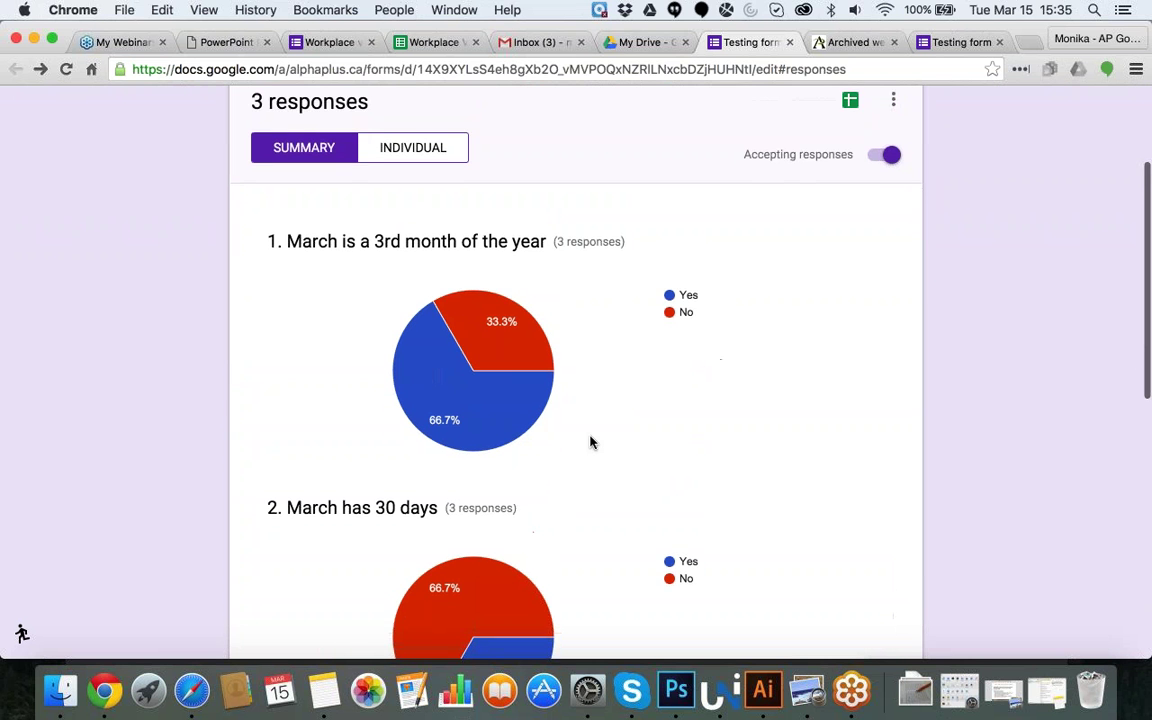
{"action": "scroll", "coordinate": [590, 442], "scroll_direction": "down", "scroll_amount": 2}
{"action": "scroll", "coordinate": [590, 442], "scroll_direction": "down", "scroll_amount": 1}
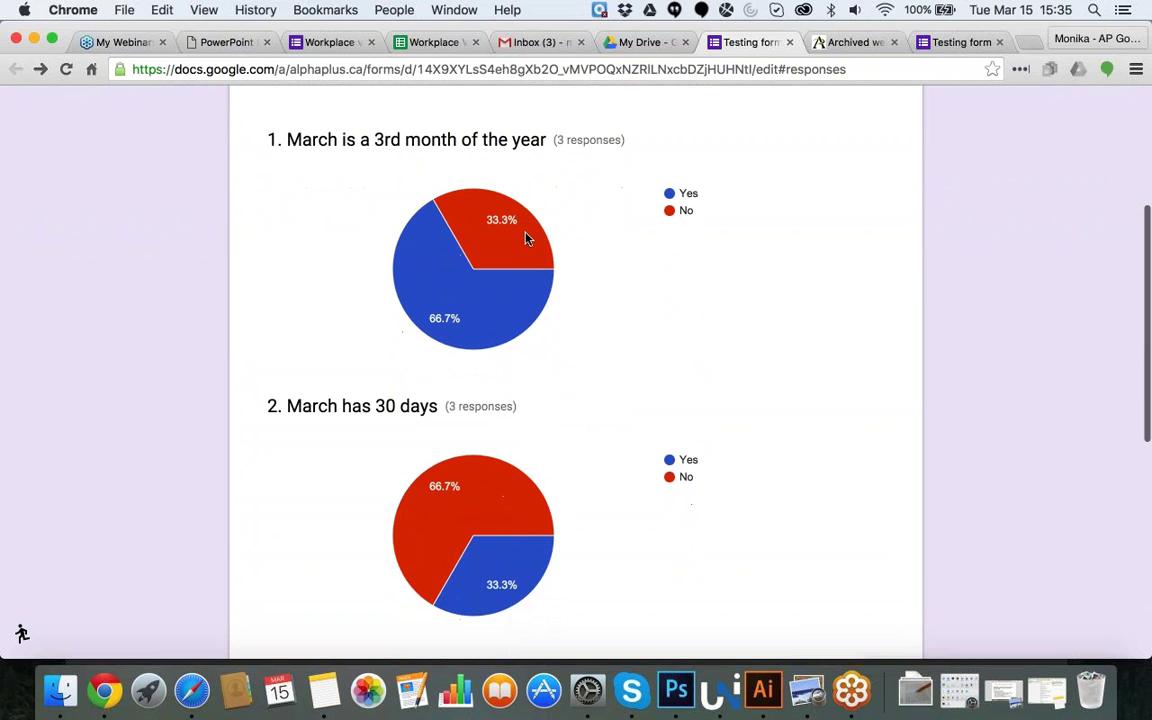
{"action": "scroll", "coordinate": [601, 359], "scroll_direction": "down", "scroll_amount": 3}
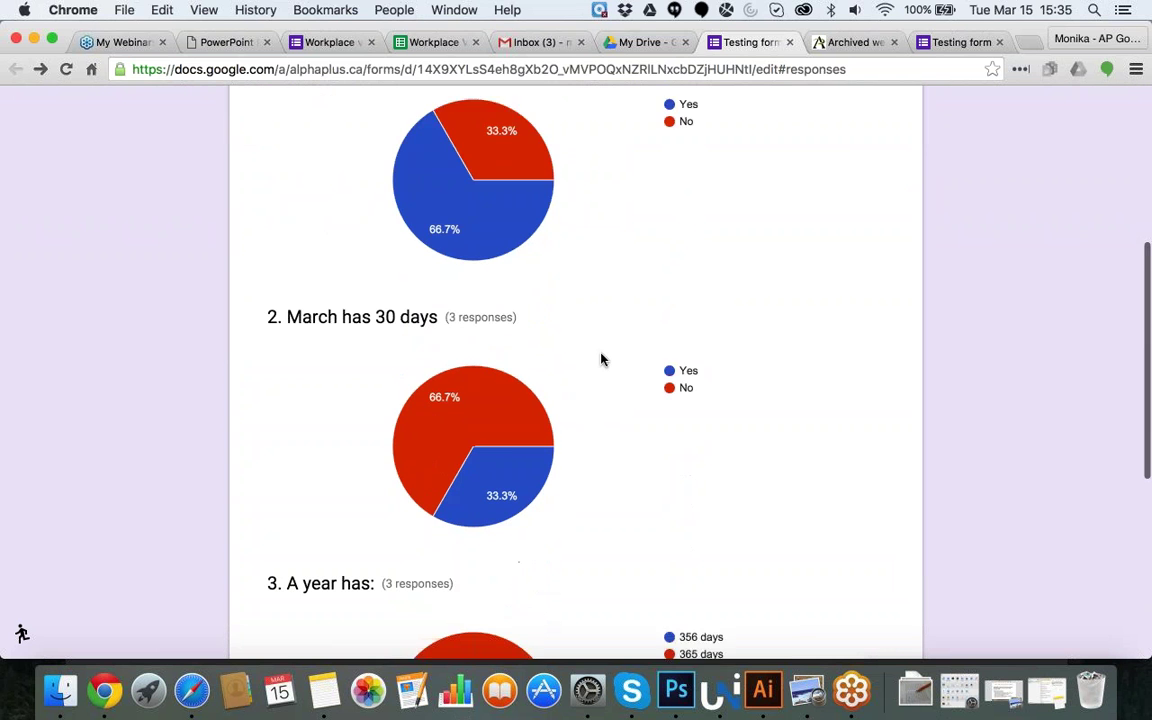
{"action": "scroll", "coordinate": [581, 435], "scroll_direction": "down", "scroll_amount": 4}
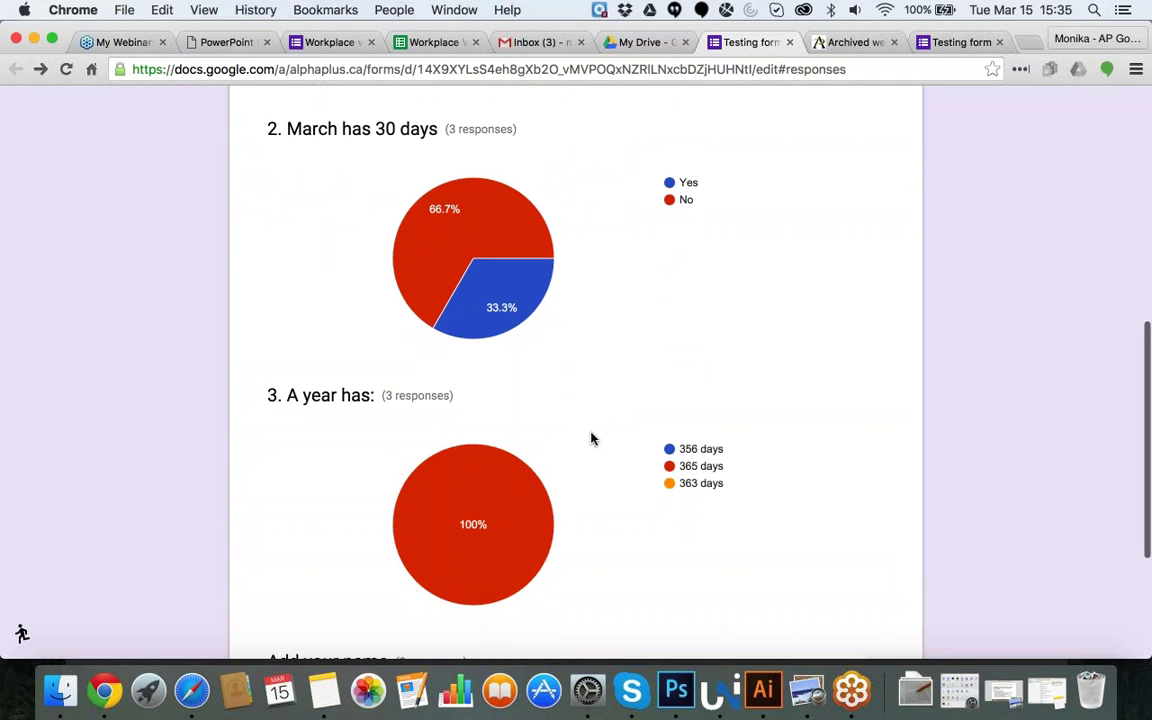
{"action": "scroll", "coordinate": [607, 394], "scroll_direction": "up", "scroll_amount": 10}
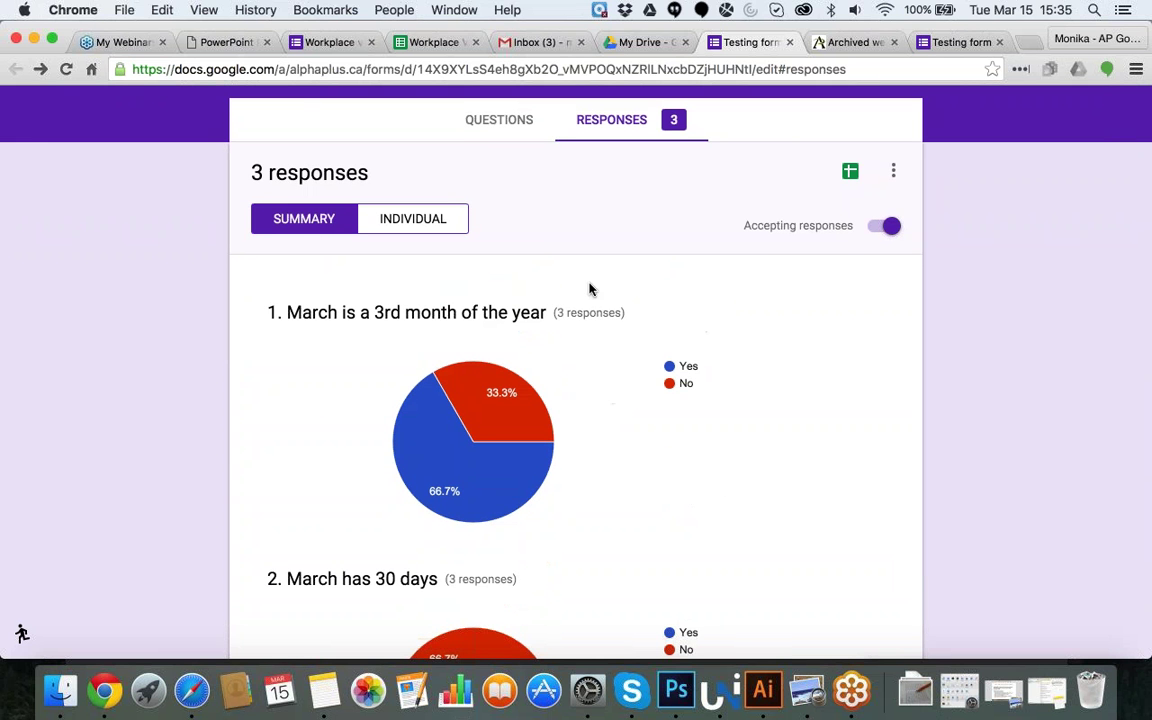
{"action": "scroll", "coordinate": [527, 275], "scroll_direction": "up", "scroll_amount": 2}
{"action": "scroll", "coordinate": [600, 257], "scroll_direction": "up", "scroll_amount": 4}
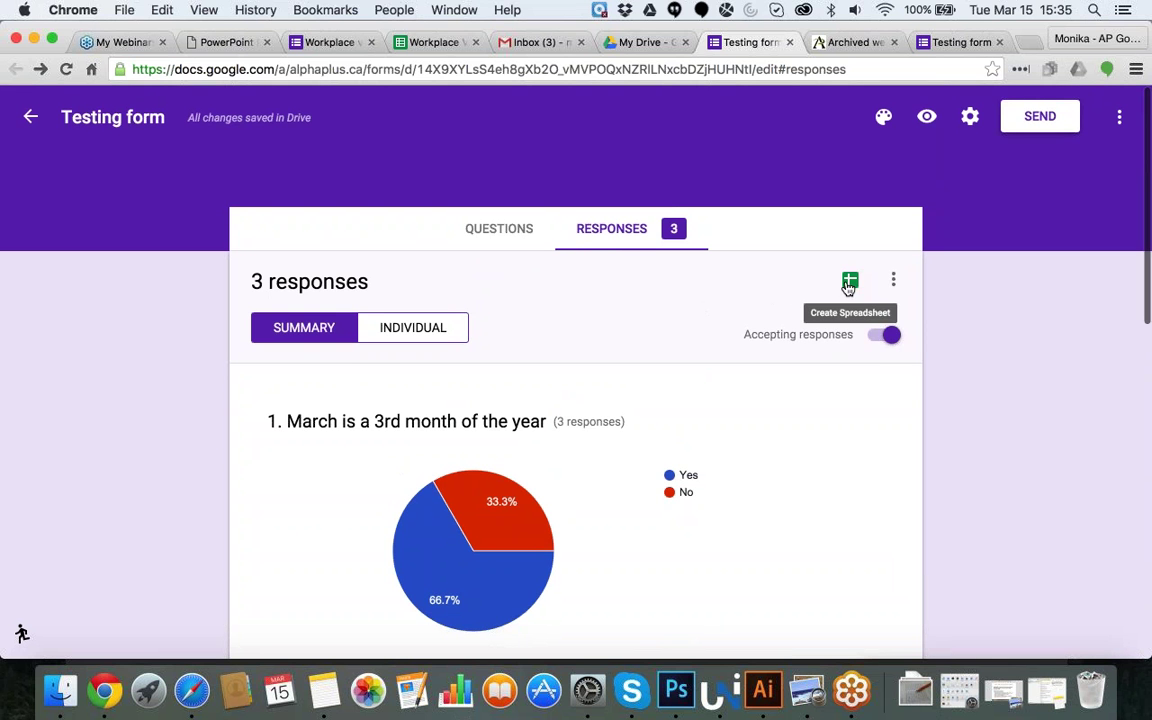
Step: Create a new 'Testing form (Responses)' spreadsheet from the Responses tab
{"action": "left_click", "coordinate": [849, 285]}
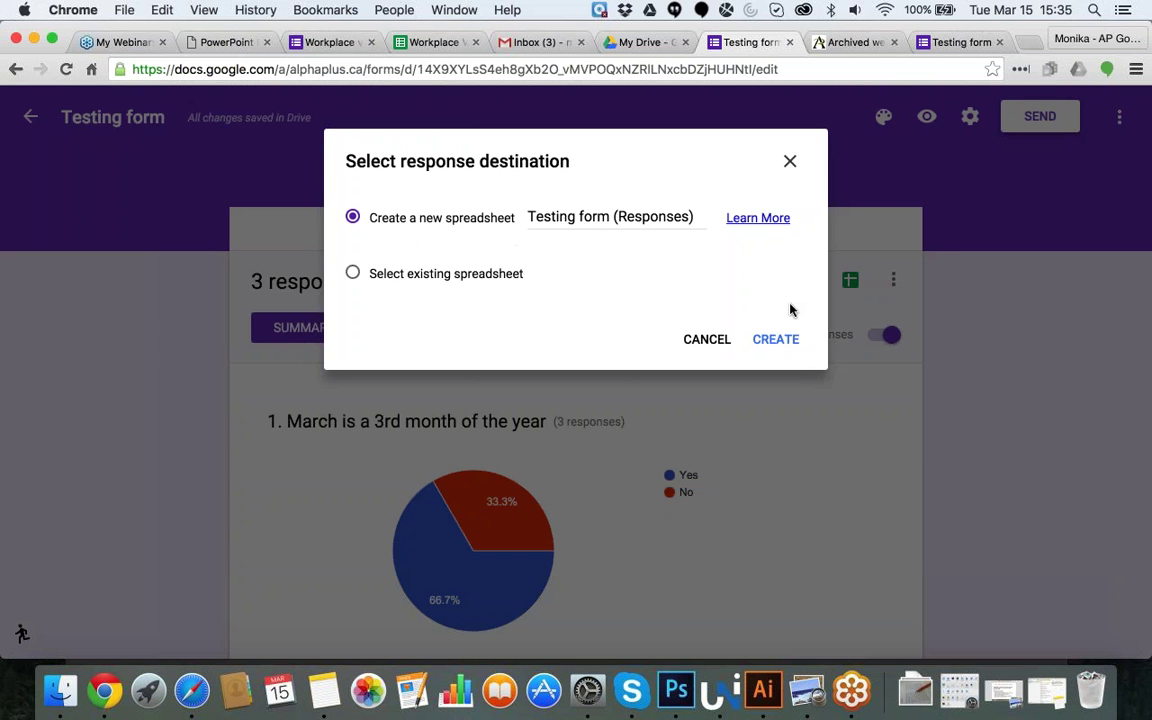
{"action": "left_click", "coordinate": [776, 339]}
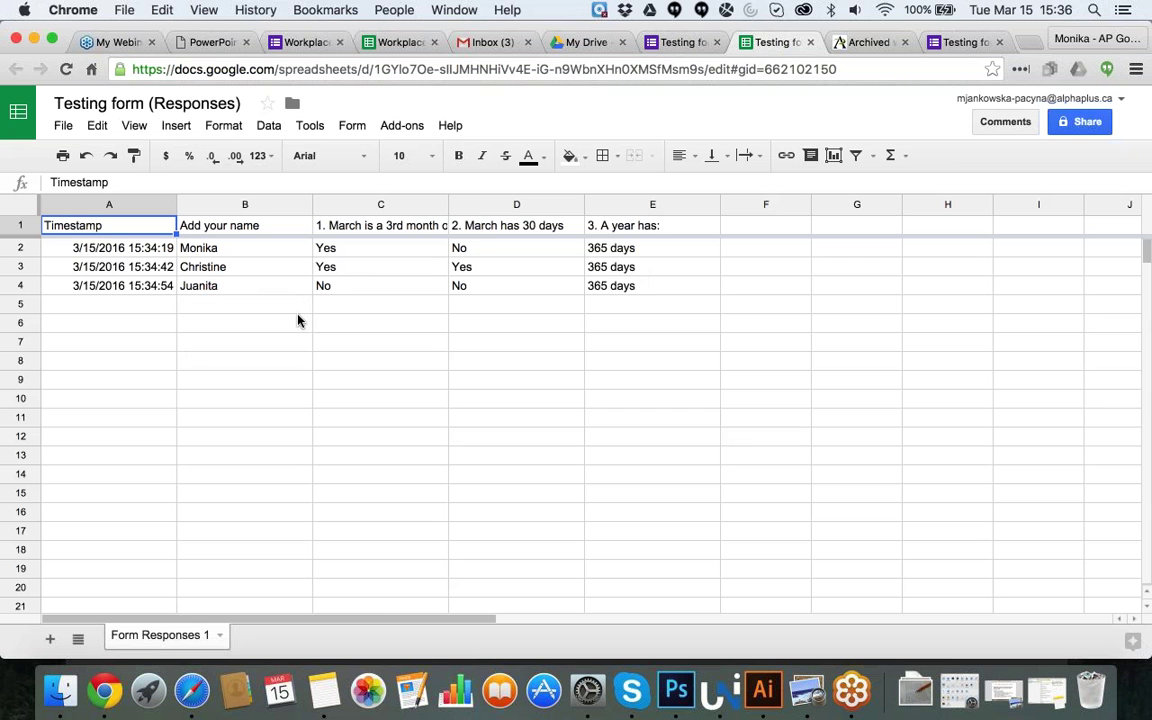
Step: Enable Flubaroo in this sheet from Add-ons, confirm, and reopen the Add-ons menu
{"action": "left_click", "coordinate": [401, 126]}
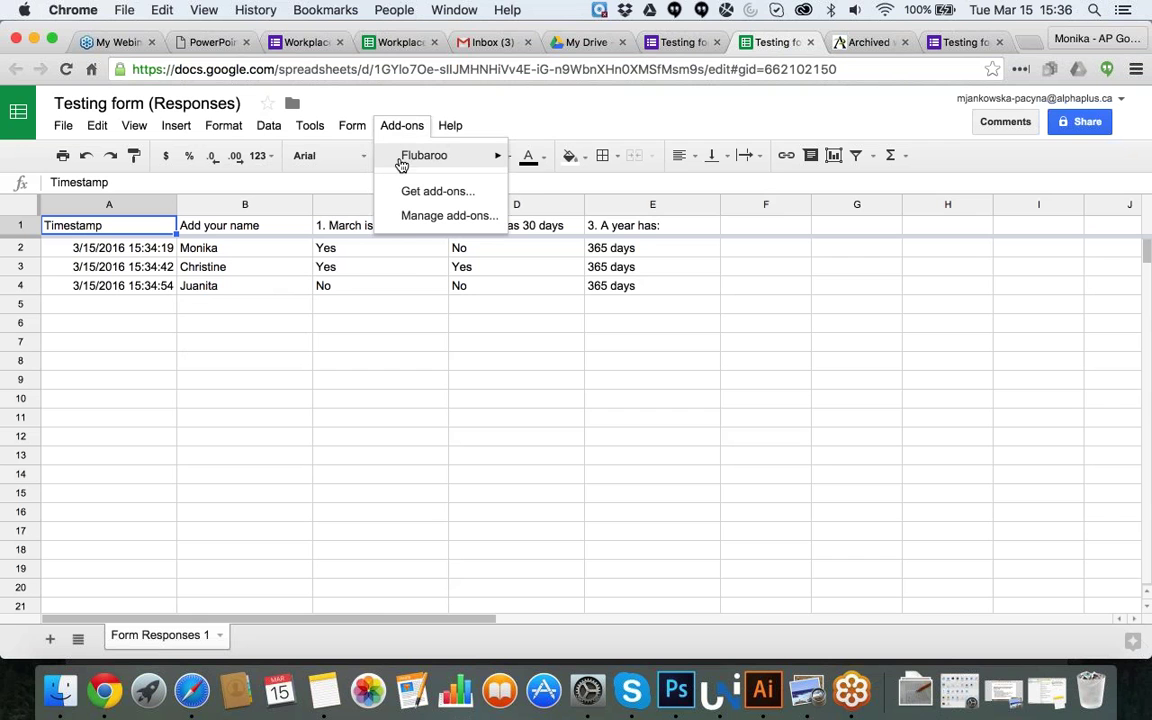
{"action": "mouse_move", "coordinate": [417, 165]}
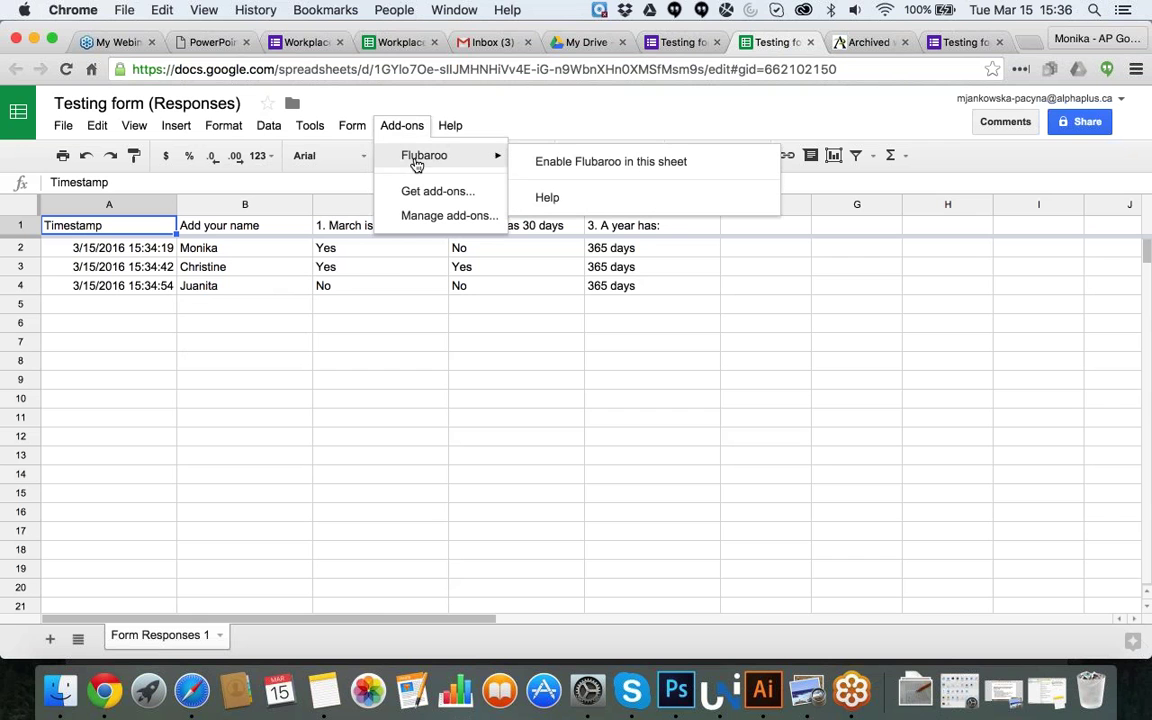
{"action": "left_click", "coordinate": [578, 164]}
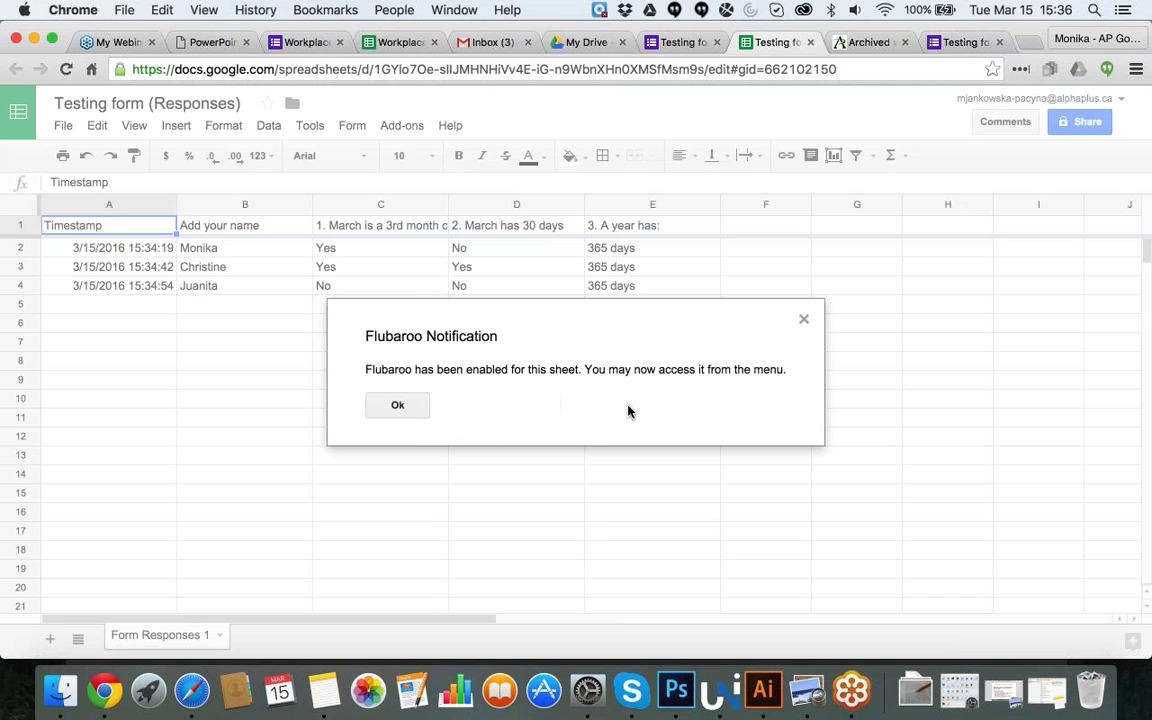
{"action": "left_click", "coordinate": [396, 406]}
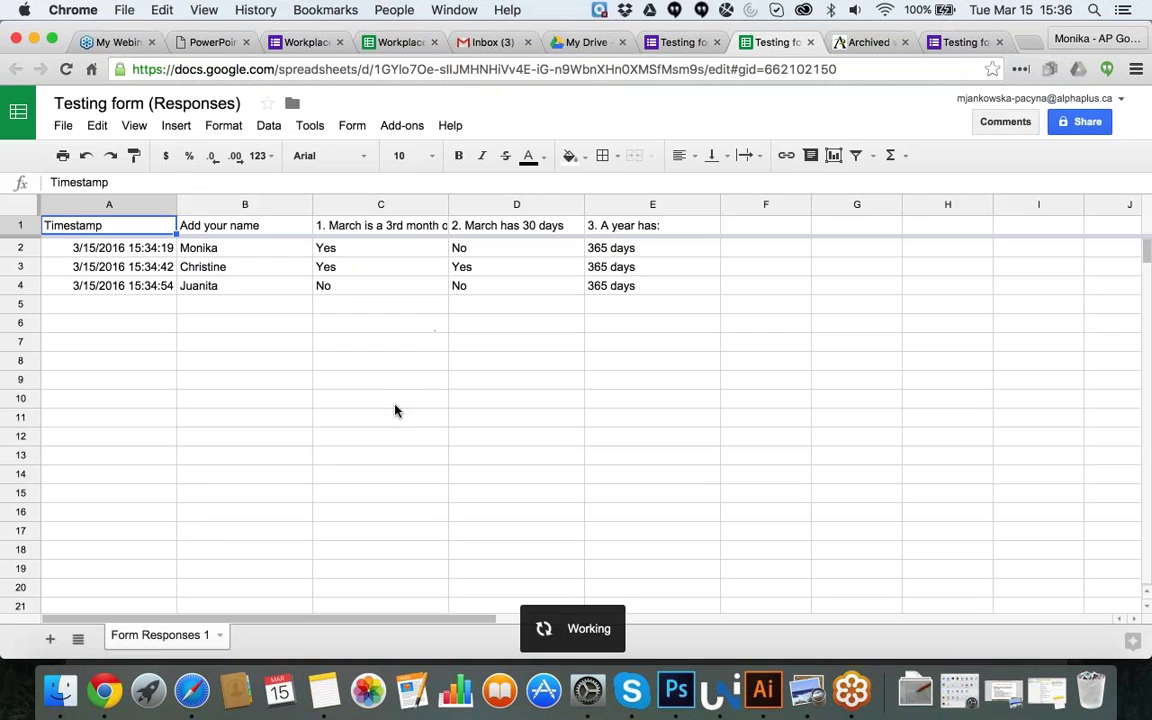
{"action": "left_click", "coordinate": [401, 126]}
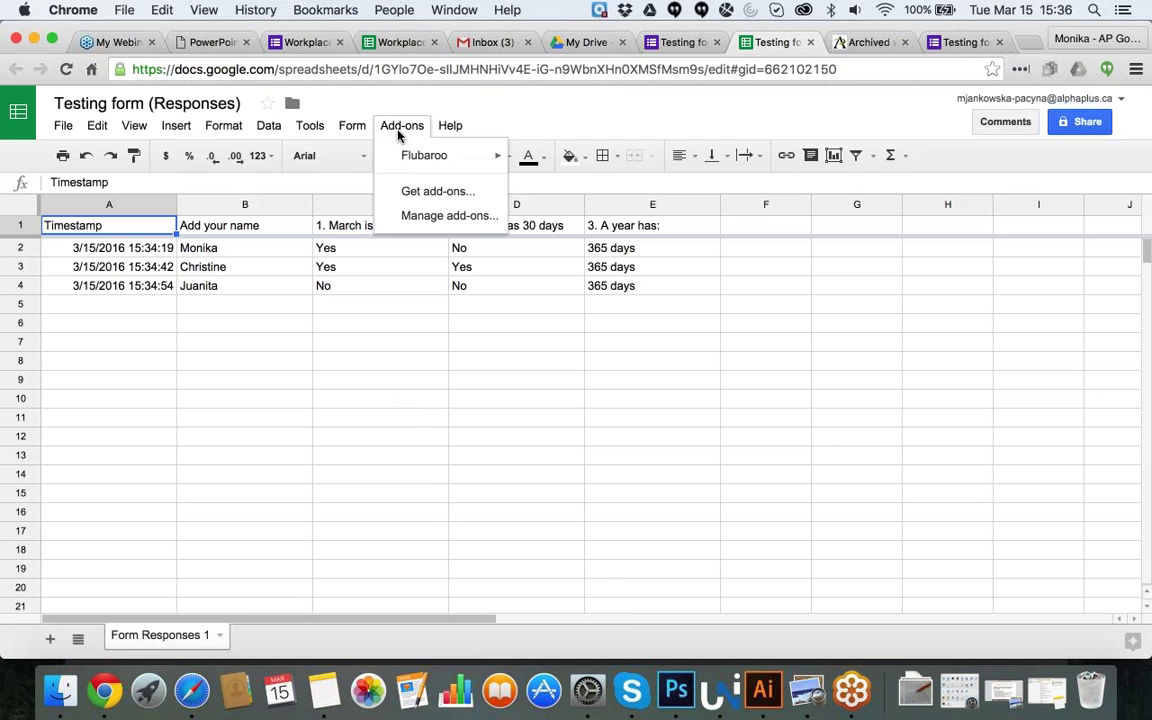
Step: Run Flubaroo's Grade Assignment with the first submission as the answer key
{"action": "mouse_move", "coordinate": [410, 158]}
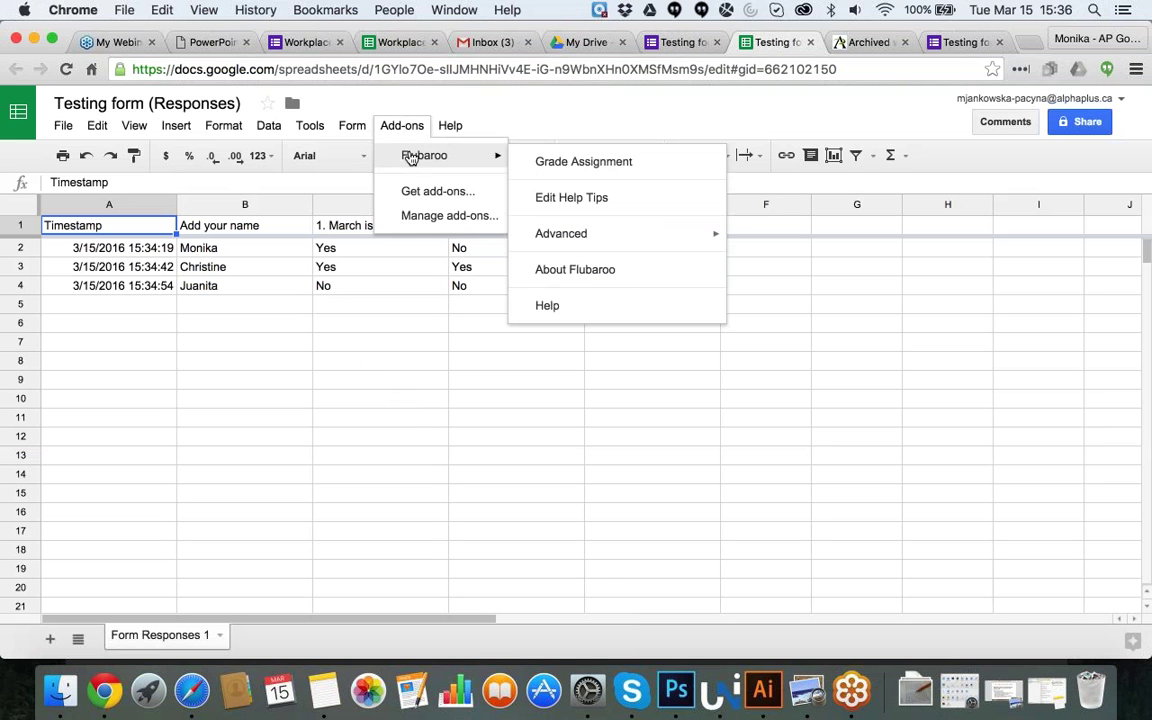
{"action": "left_click", "coordinate": [553, 159]}
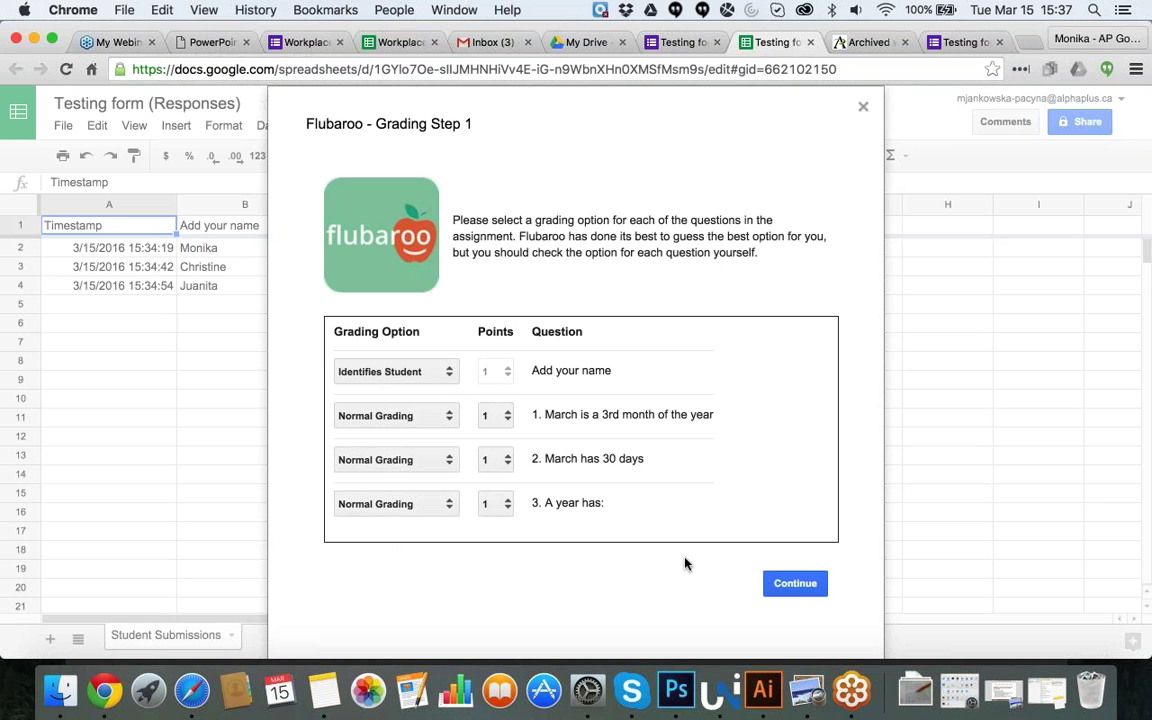
{"action": "left_click", "coordinate": [785, 591]}
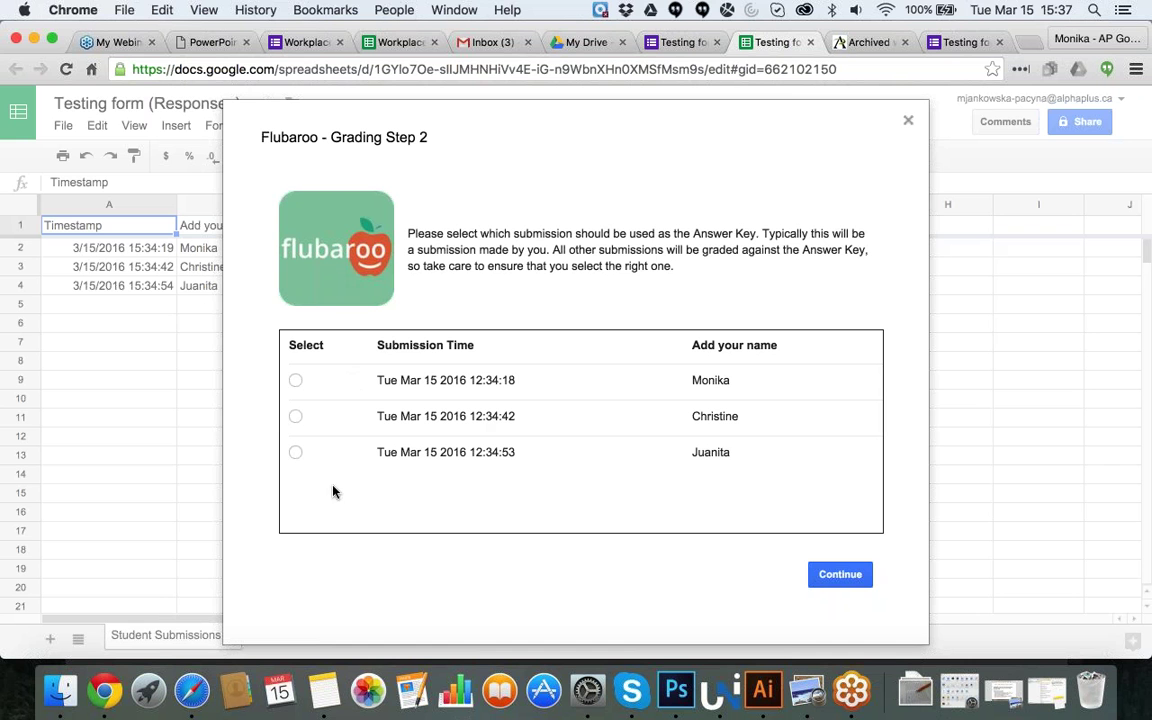
{"action": "left_click", "coordinate": [295, 380]}
{"action": "left_click", "coordinate": [832, 573]}
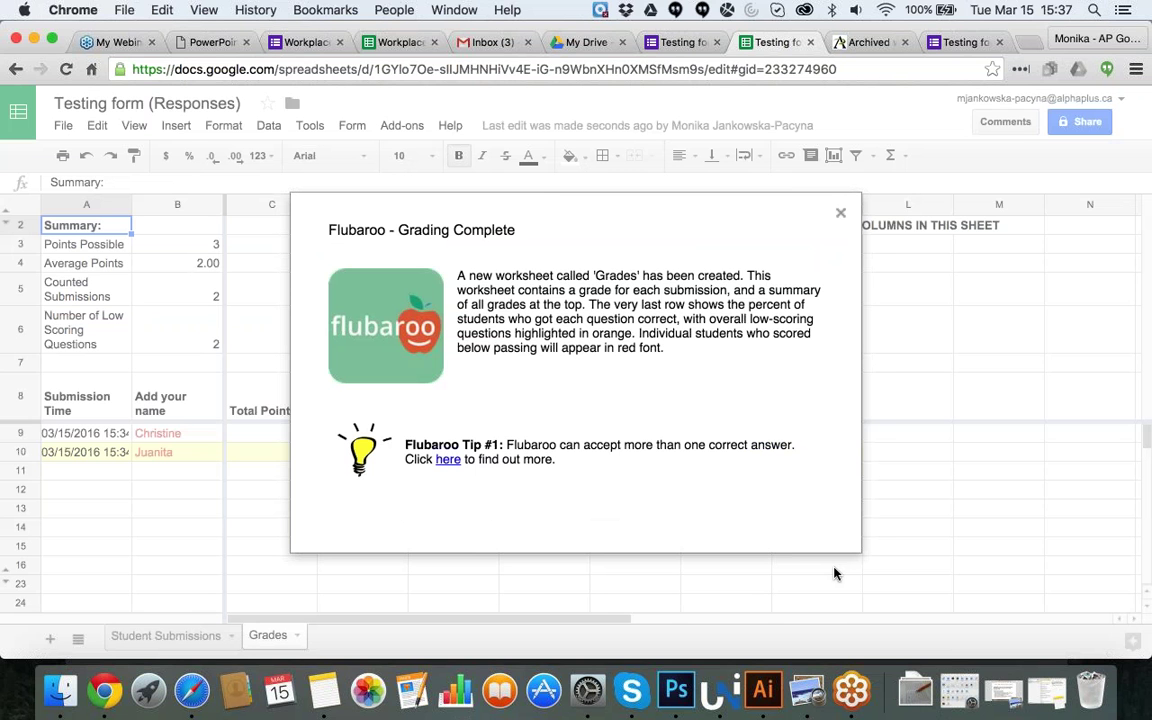
Step: Review the Student Submissions and Grades sheets, then return to the webinar slides tab
{"action": "left_click", "coordinate": [841, 215]}
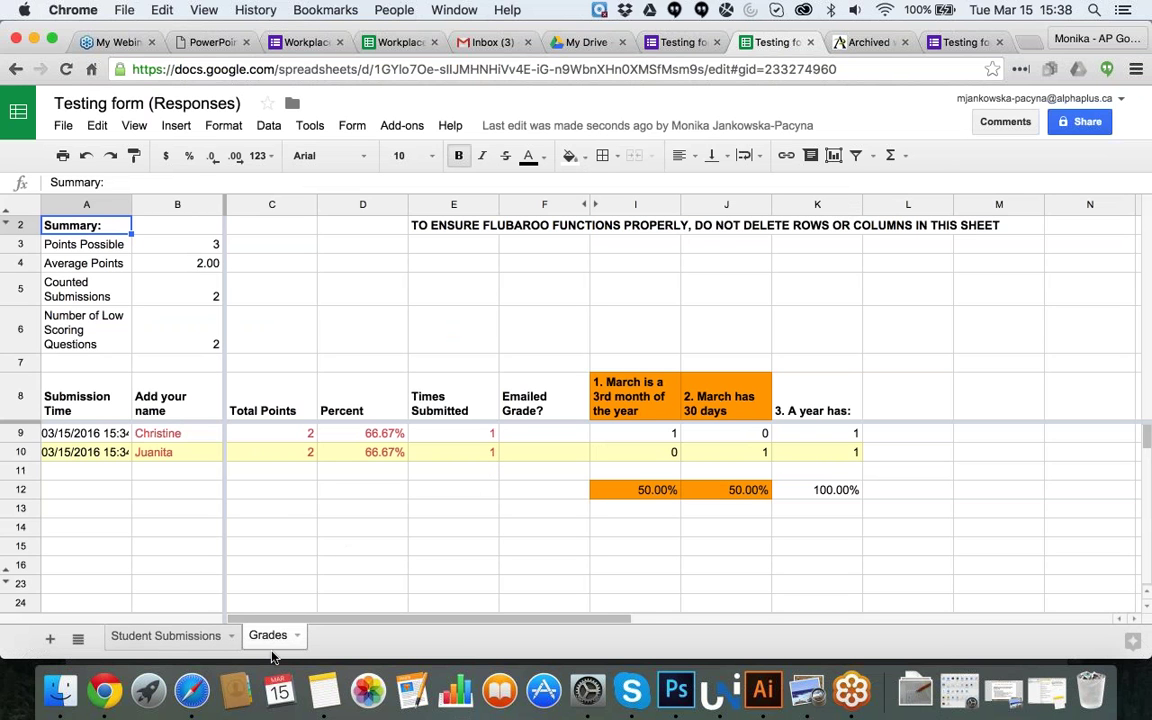
{"action": "left_click", "coordinate": [222, 641]}
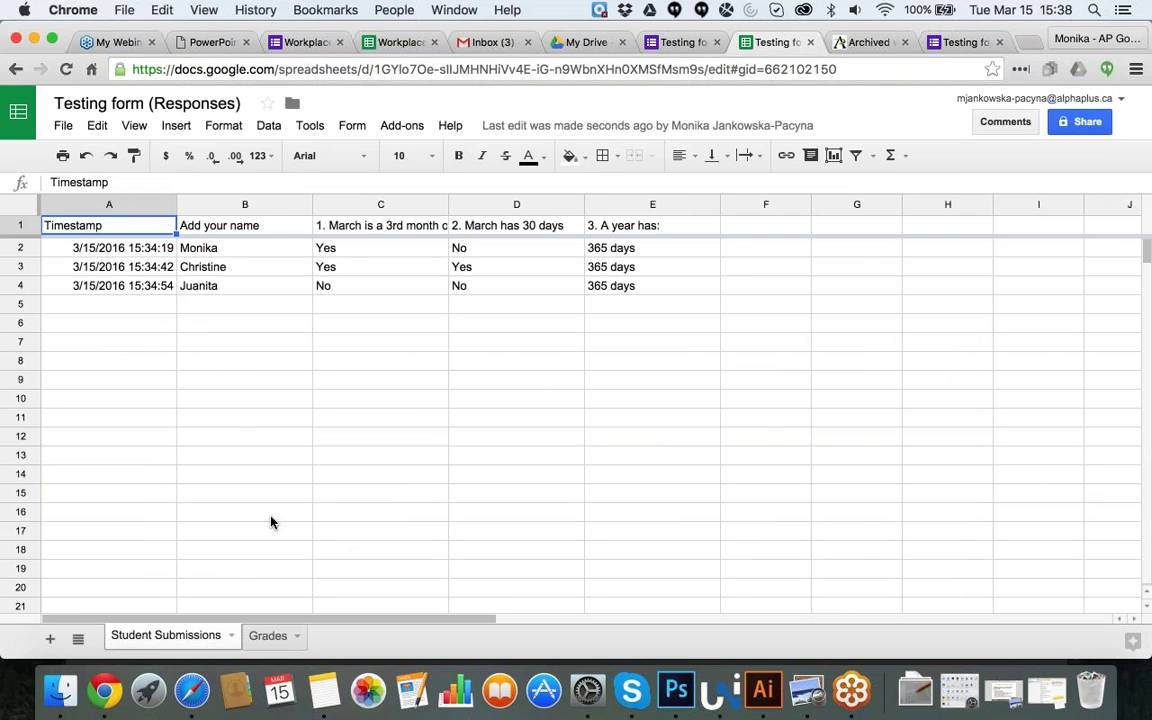
{"action": "left_click", "coordinate": [272, 637]}
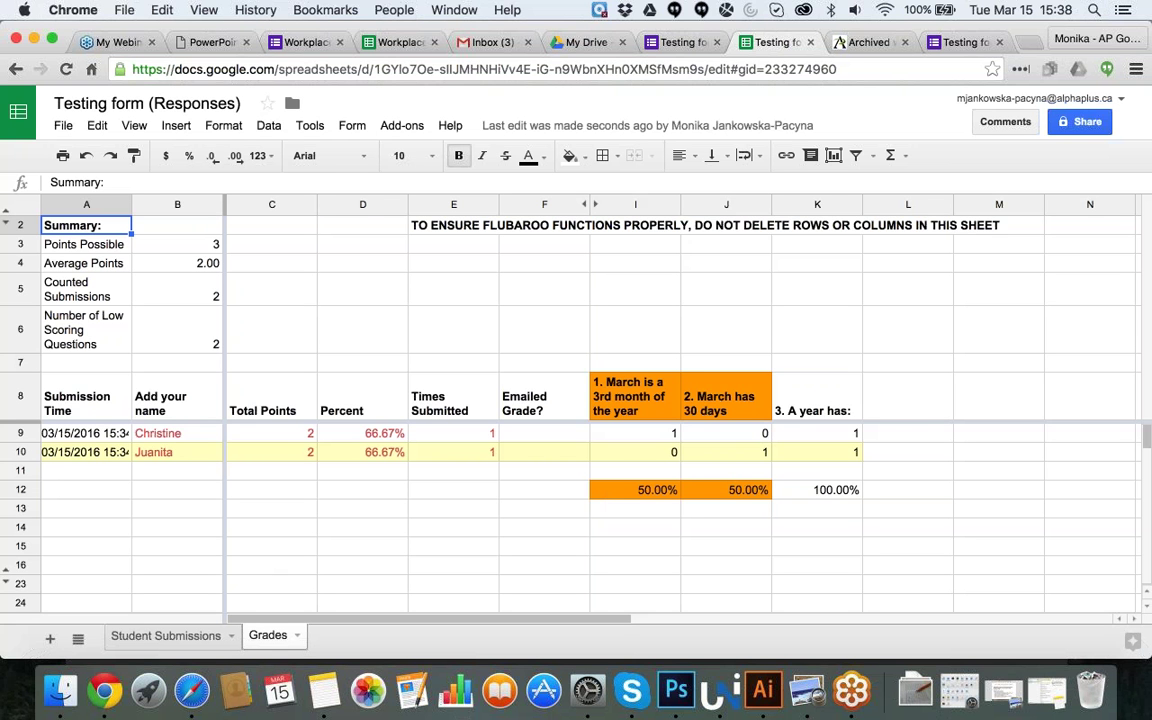
{"action": "left_click", "coordinate": [200, 43]}
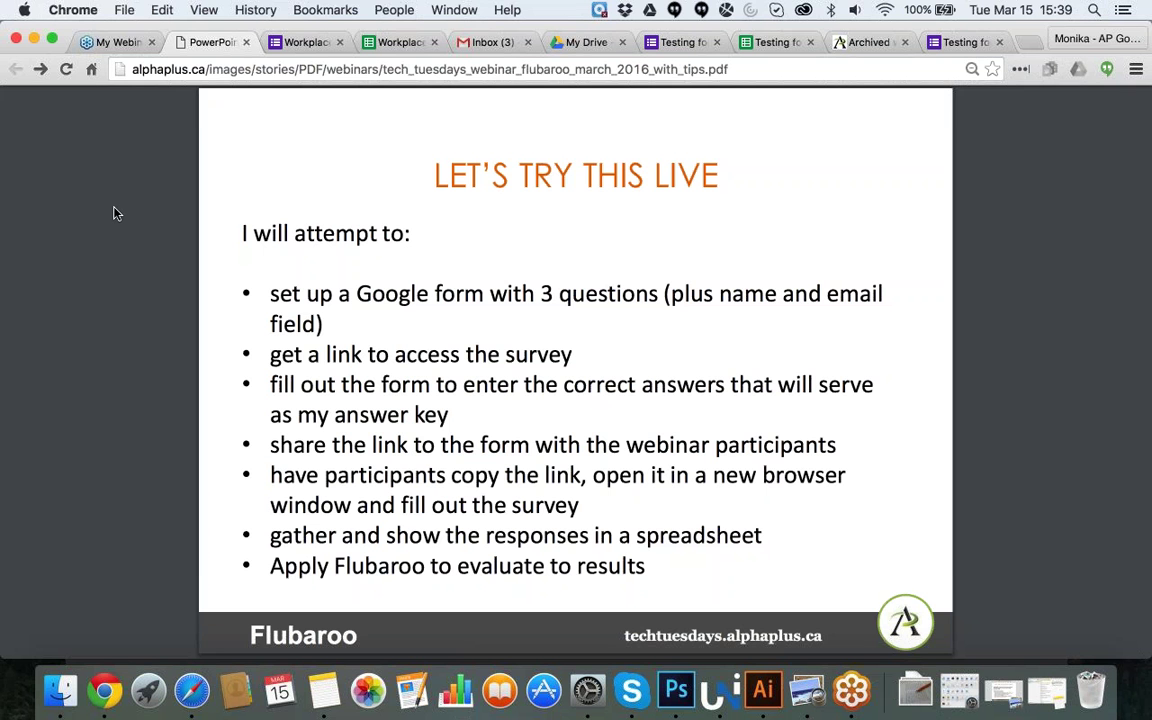
Step: Glance at the form and spreadsheet tabs, then advance the PDF to slide 27, Resources
{"action": "left_click", "coordinate": [965, 42]}
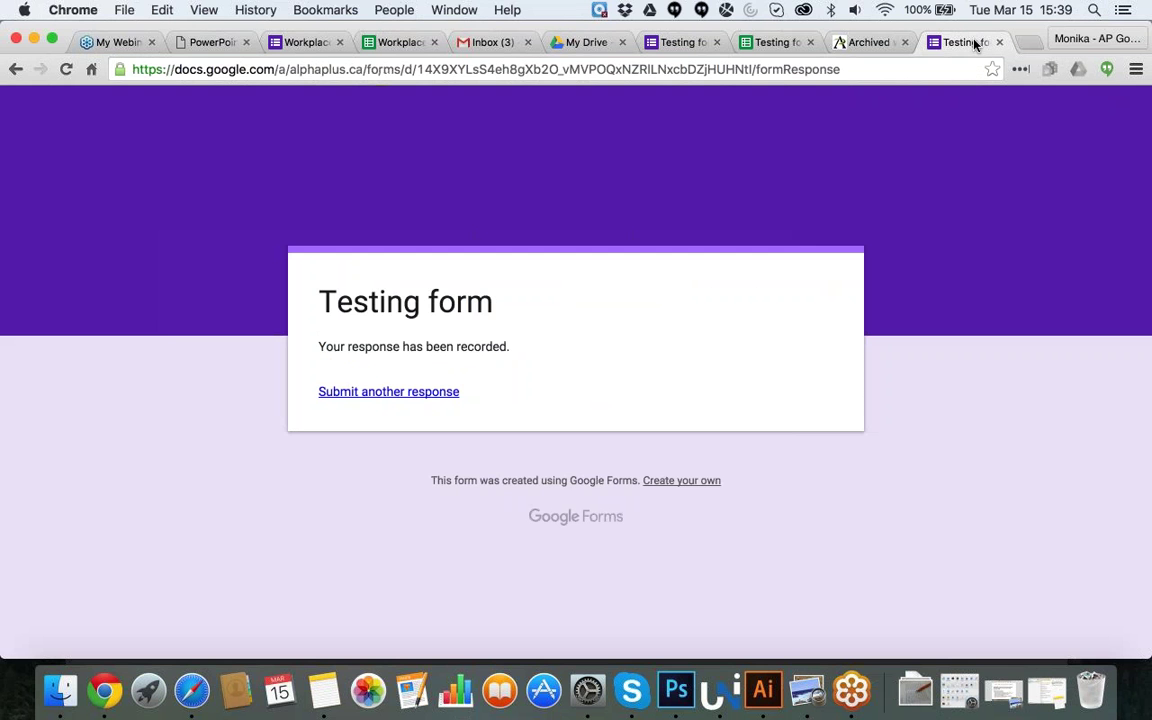
{"action": "left_click", "coordinate": [750, 44]}
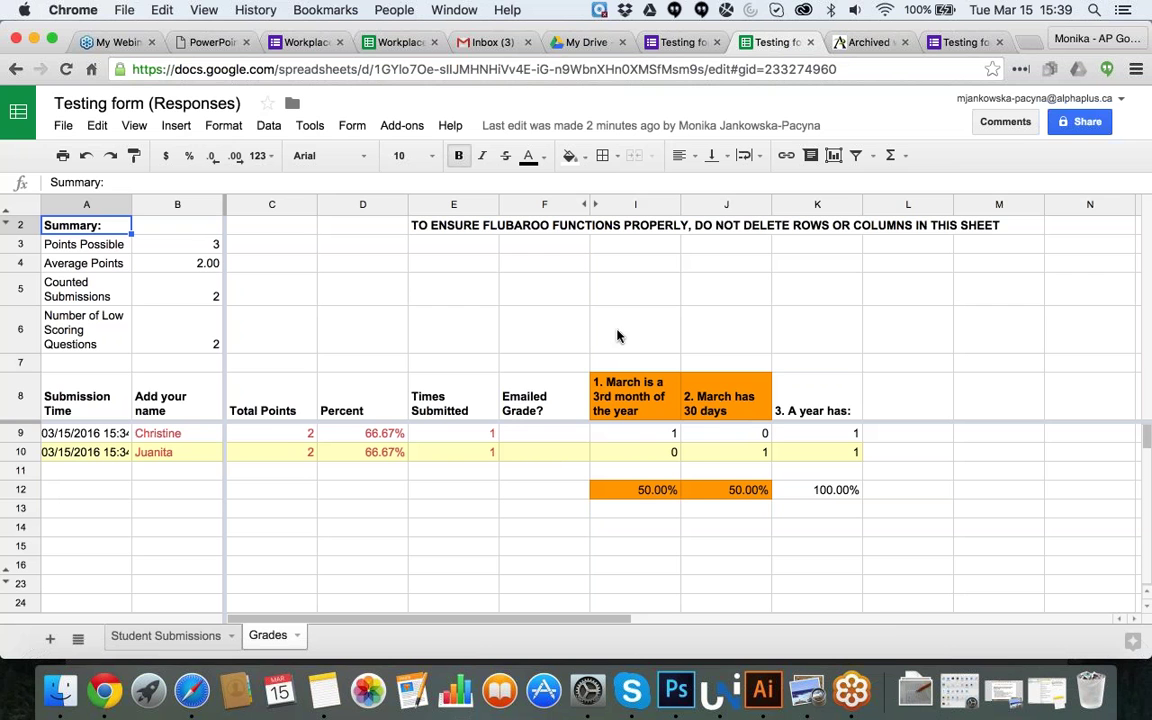
{"action": "left_click", "coordinate": [189, 45]}
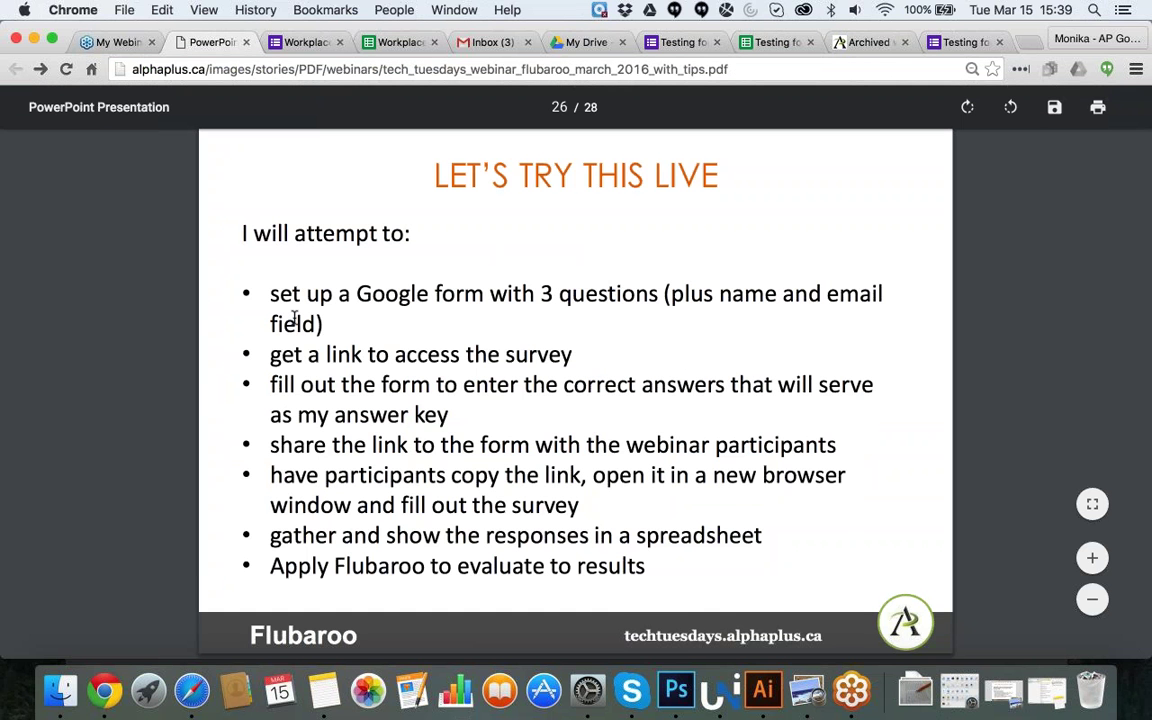
{"action": "key", "text": "Right"}
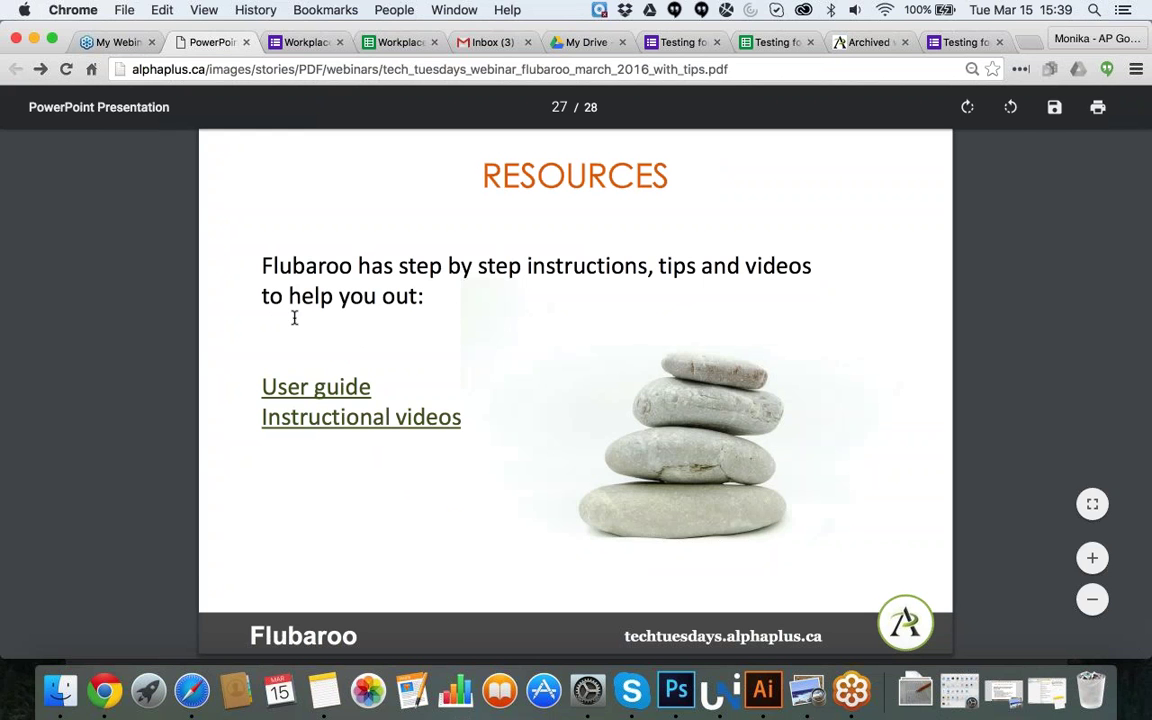